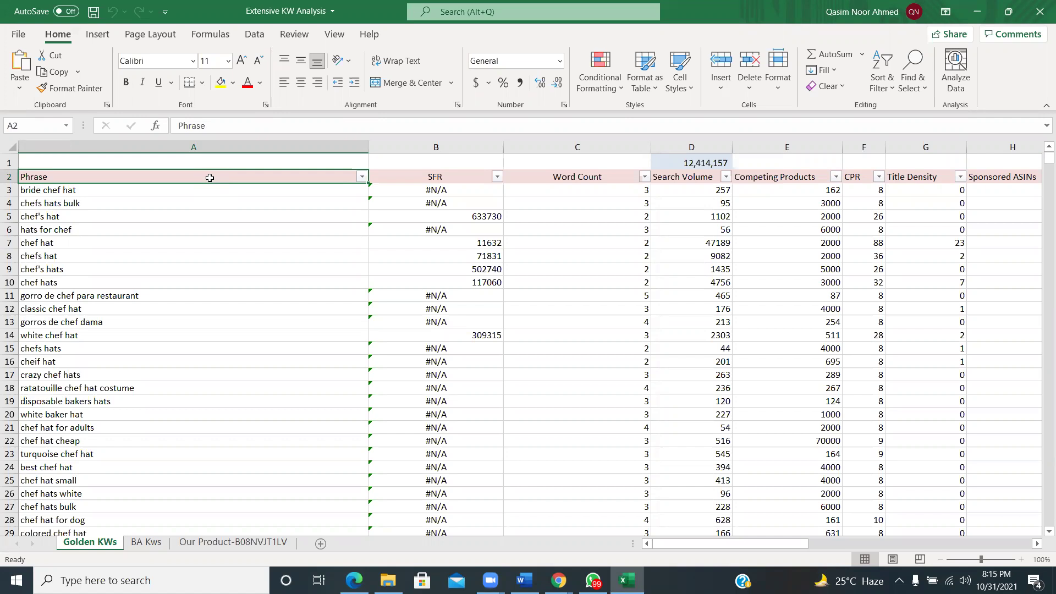
Review the Golden KWs column headers from Phrase through the rank counts and the Our Product columns
key("Down")
key("Right")
key("Right")
key("Up")
key("Left")
key("Left")
key("Right")
key("Right")
key("Right")
key("Right")
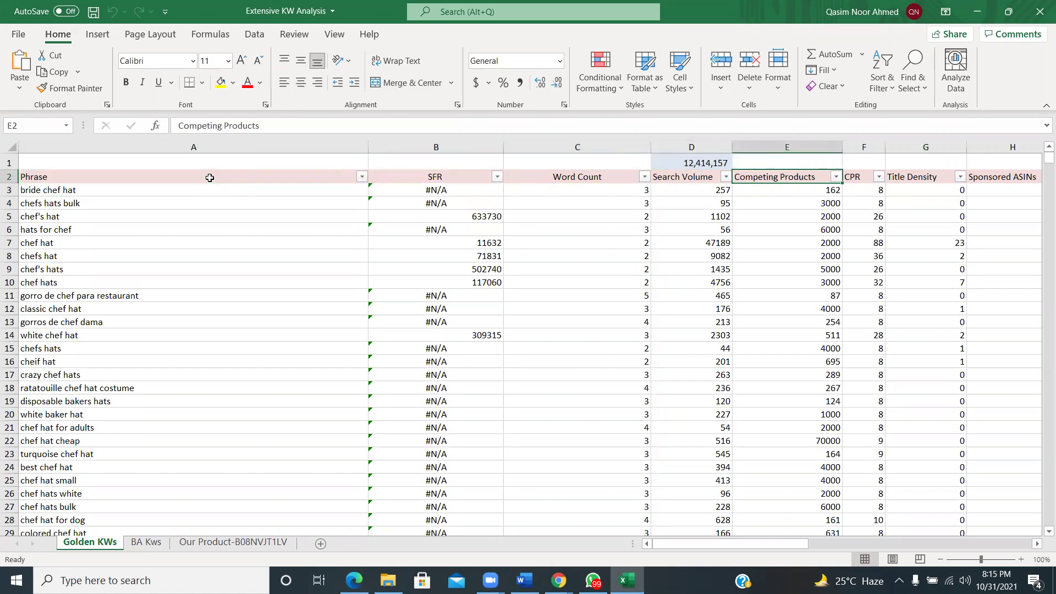
key("Right")
key("Right")
key("Right")
key("Right")
key("Right")
key("Right")
key("Right")
key("Right")
key("Right")
key("Right")
key("Right")
key("Right")
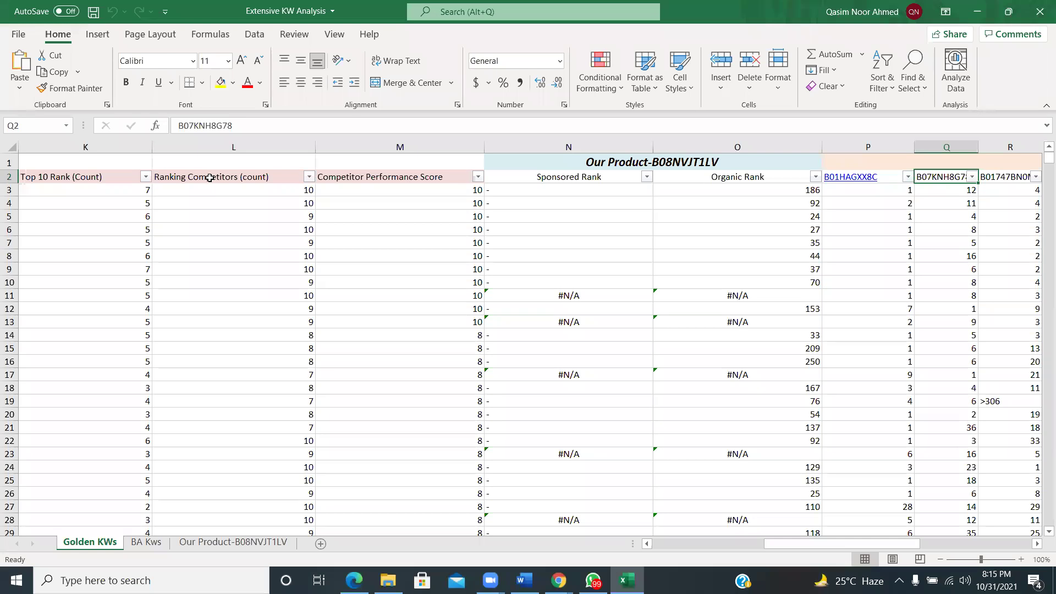
Examine the Top 10 Competitors headers and the BA Sheet Data headers up to #3 Clicked ASIN
key("Left")
key("Right")
key("Right")
key("Right")
key("Right")
key("Right")
key("Right")
key("Right")
key("Right")
key("Right")
key("Right")
key("Right")
key("Right")
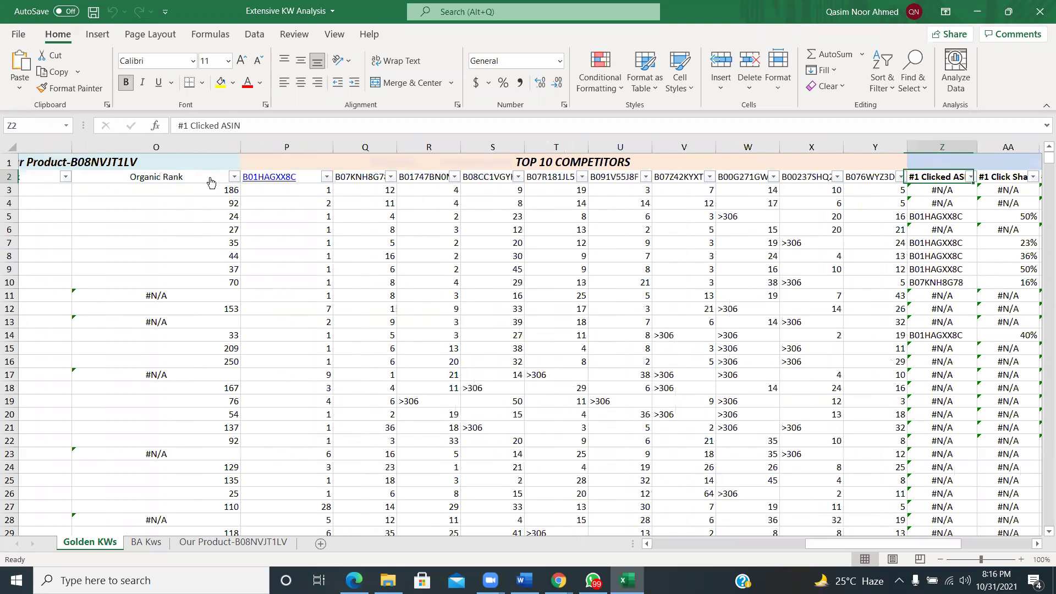
key("Right")
key("Right")
key("Right")
key("Right")
key("Right")
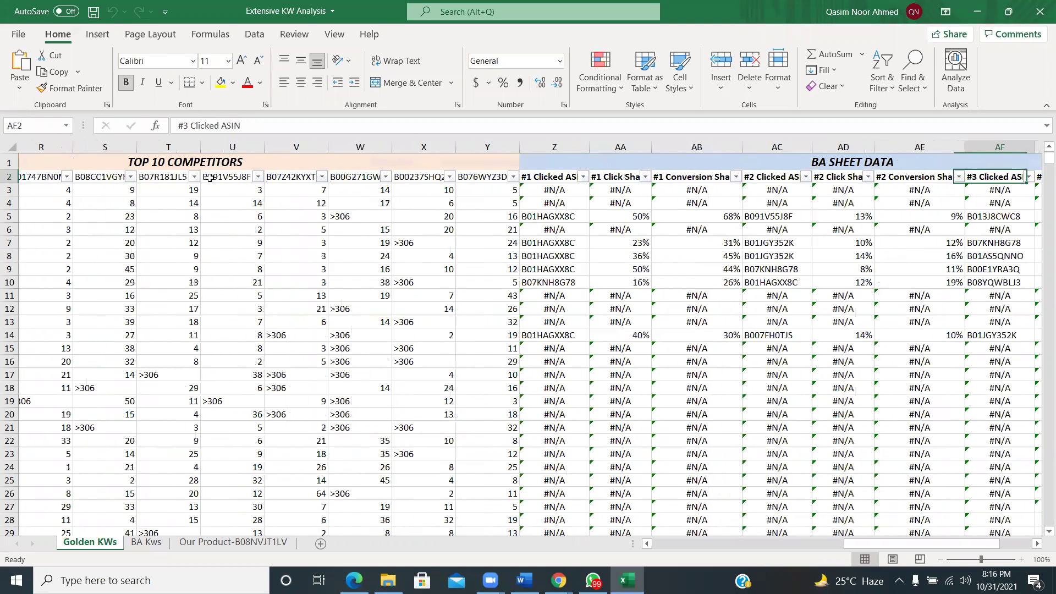
Review the row 2 headers backwards from the BA Sheet Data columns to the Phrase column
key("Left")
key("Left")
key("Left")
key("Left")
key("Left")
key("Left")
key("Left")
key("Left")
key("Left")
key("Left")
key("Left")
key("Left")
key("Left")
key("Left")
key("Left")
key("Left")
key("Left")
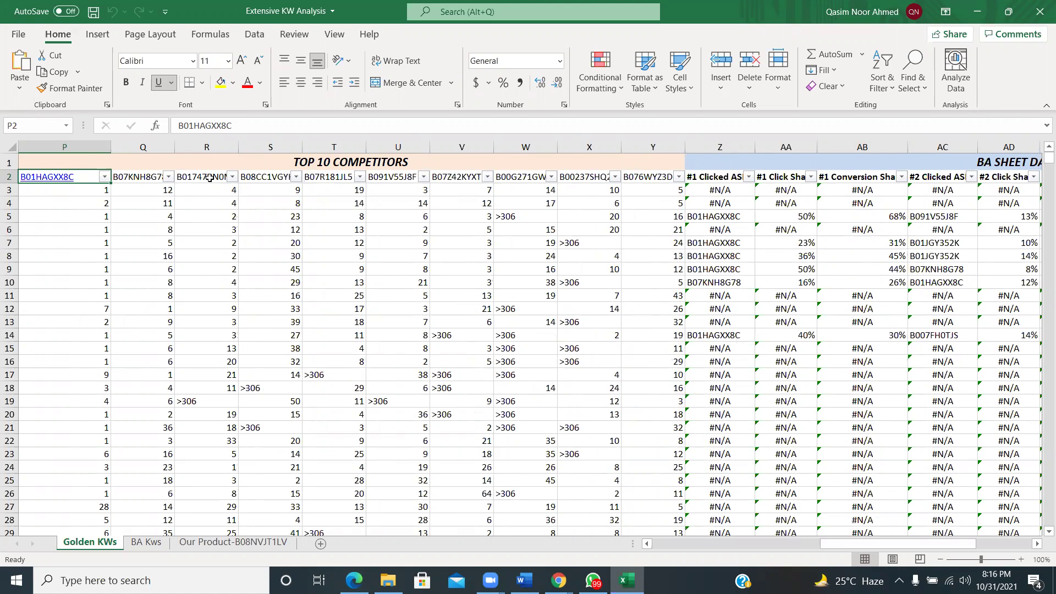
key("Left")
key("Left")
key("Left")
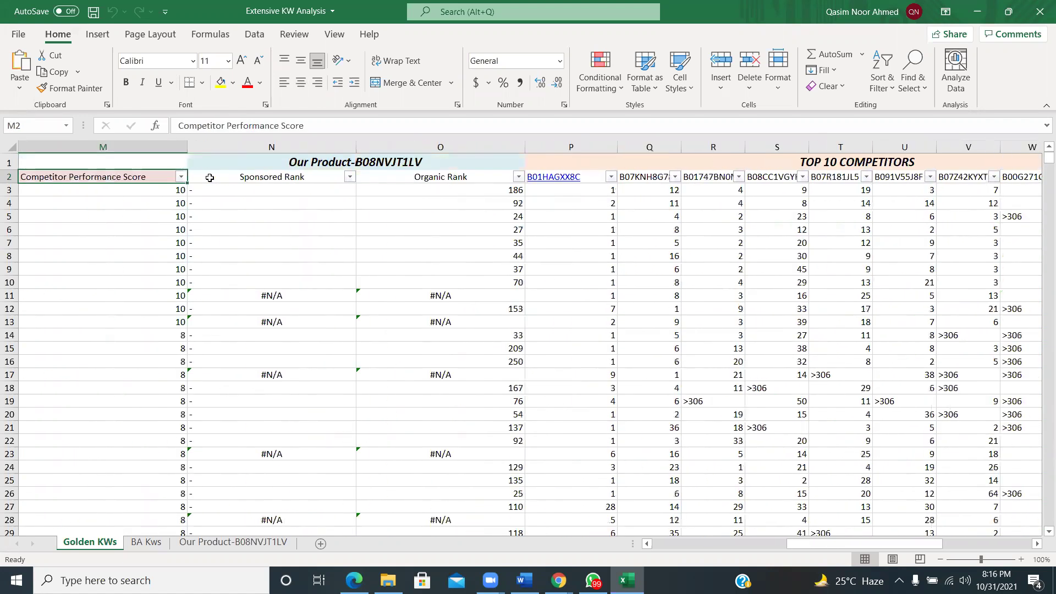
key("Left")
key("Left")
key("Left")
key("Left")
key("Left")
key("Left")
key("Left")
key("Left")
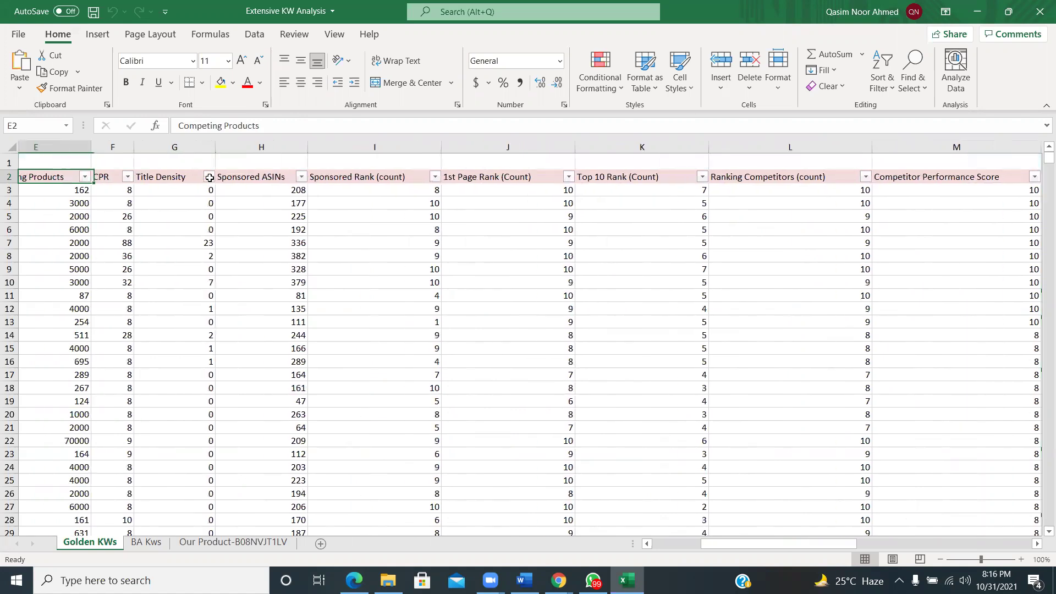
key("Left")
key("Left")
key("Left")
key("Left")
Examine the keyword metric headers between SFR and Competitor Performance Score, including the page rank and competitor counts
key("Right")
key("Right")
key("Right")
key("Right")
key("Right")
key("Right")
key("Left")
key("Left")
key("Left")
key("Left")
key("Right")
key("Right")
key("Right")
key("Right")
key("Right")
key("Right")
key("Right")
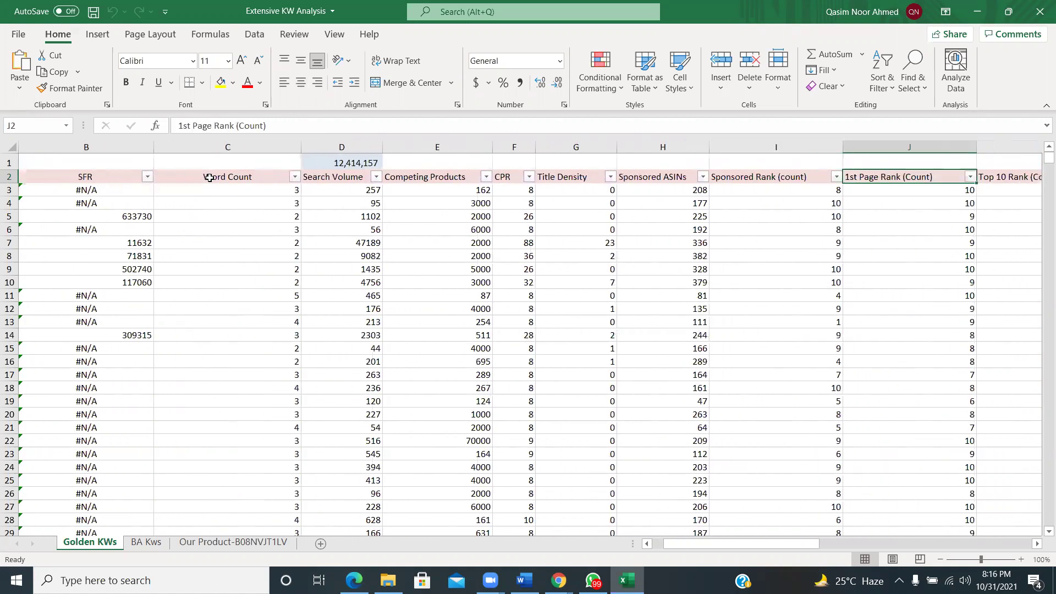
key("Right")
key("Right")
key("Left")
key("Left")
key("Left")
key("Right")
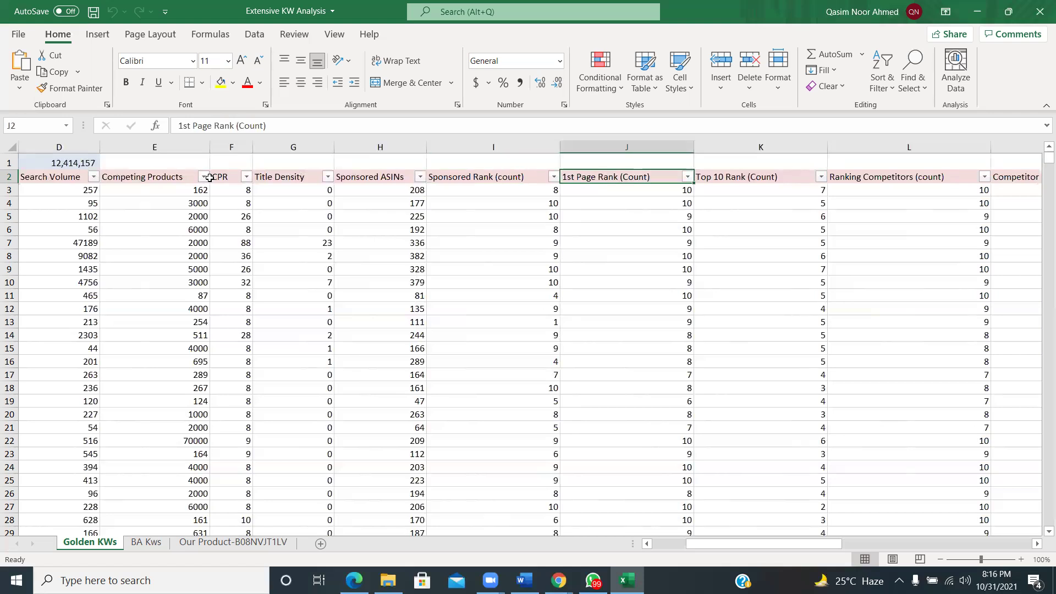
key("Right")
key("Right")
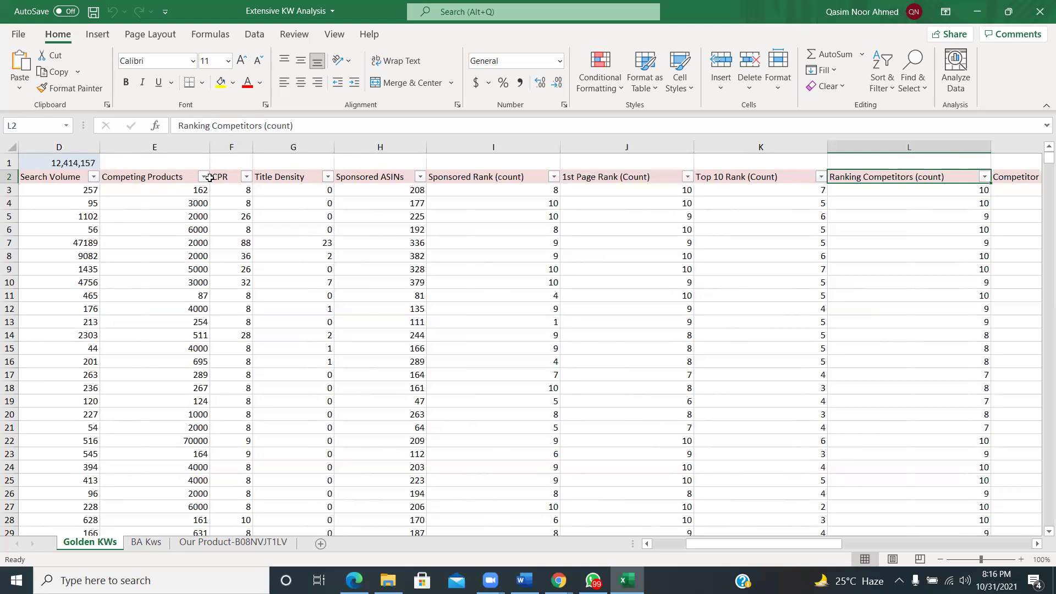
key("Right")
key("Left")
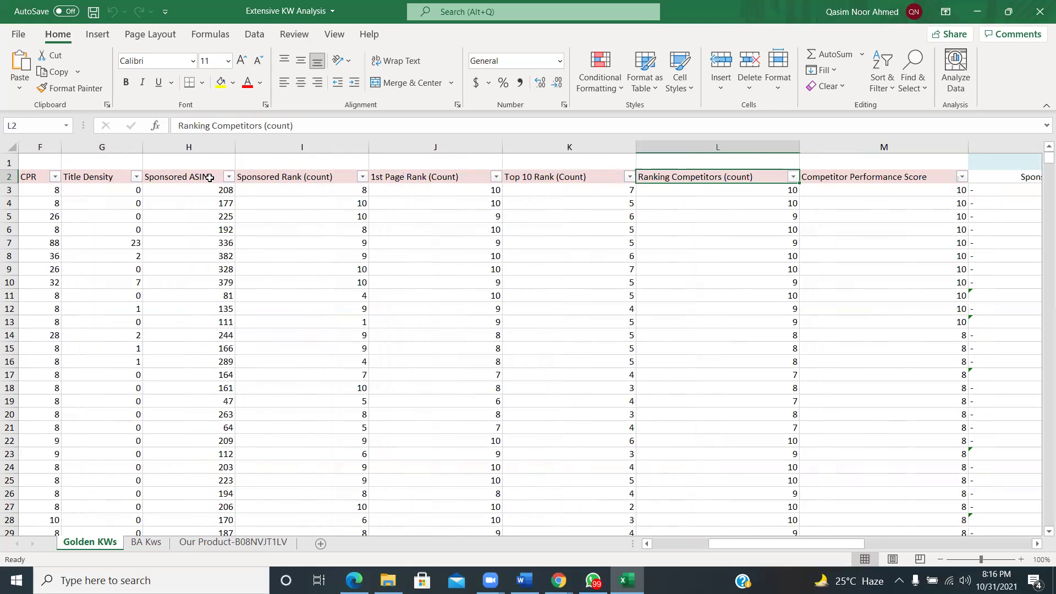
Inspect the row 3 formulas in the Ranking Competitors, Organic Rank, SFR and Word Count columns
key("Down")
key("Right")
key("Right")
key("Right")
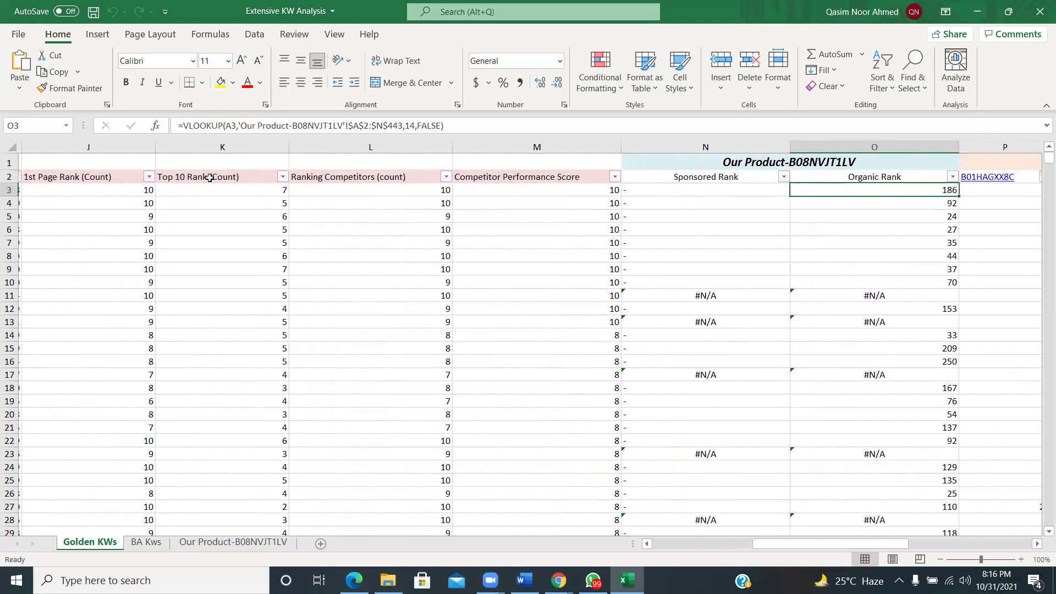
key("Left")
key("Left")
key("Left")
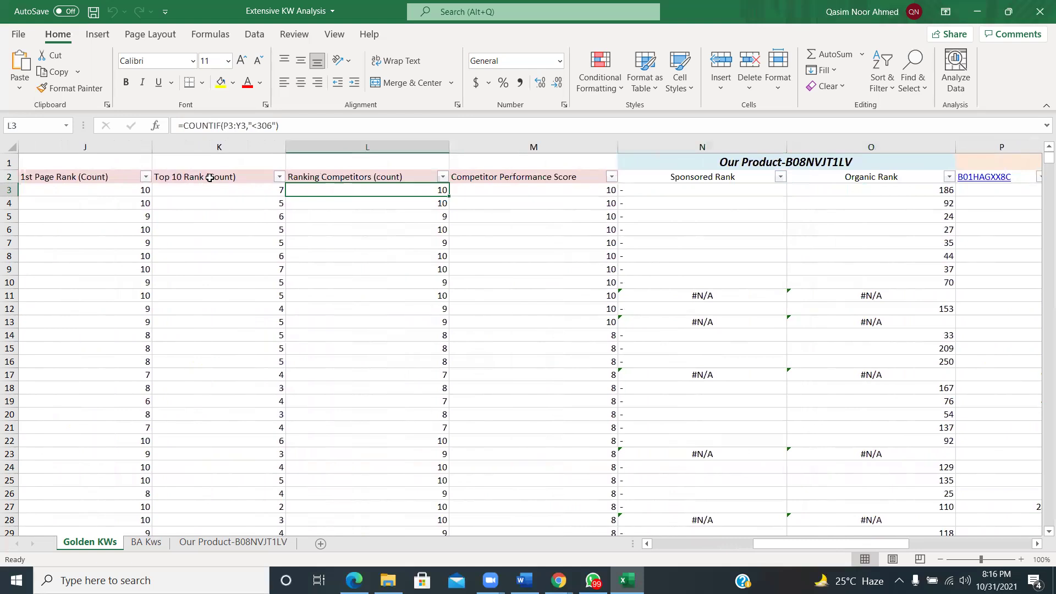
key("Right")
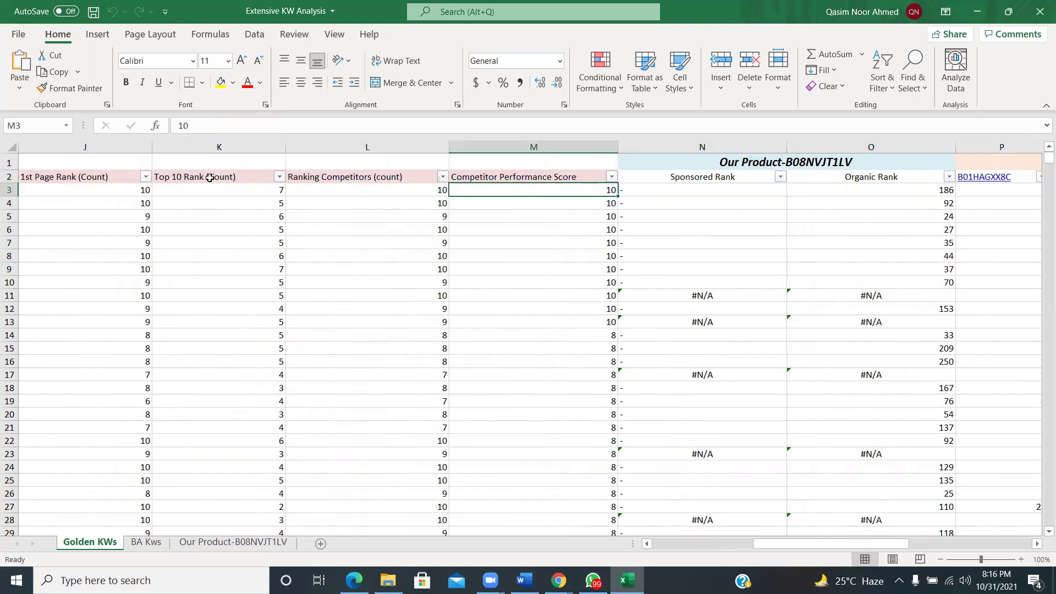
key("Right")
key("Right")
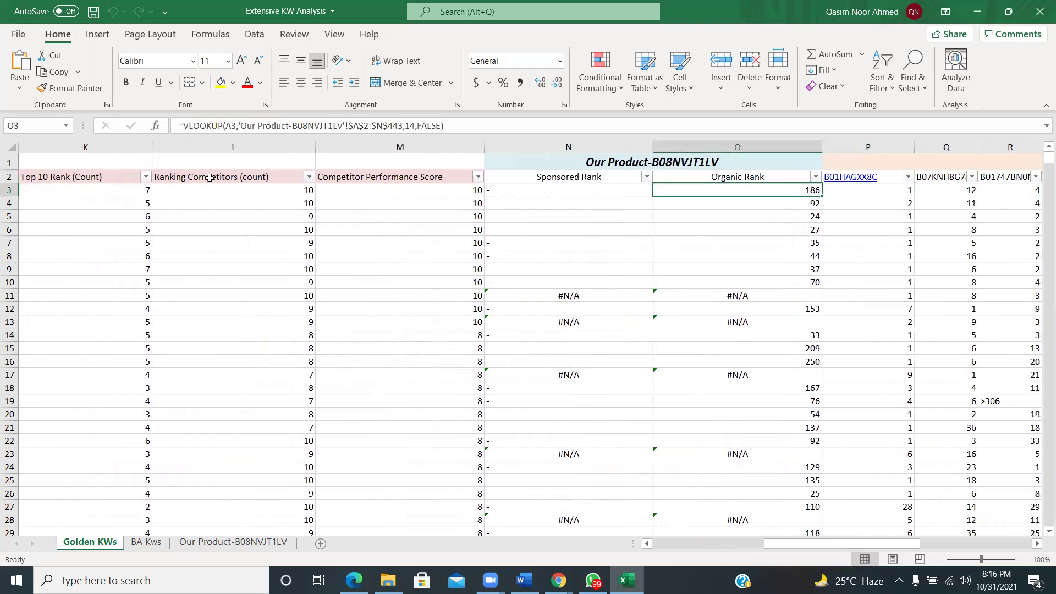
key("Left")
key("Left")
key("Left")
key("Left")
key("Left")
key("Left")
key("Left")
key("Left")
key("Left")
key("Left")
key("Left")
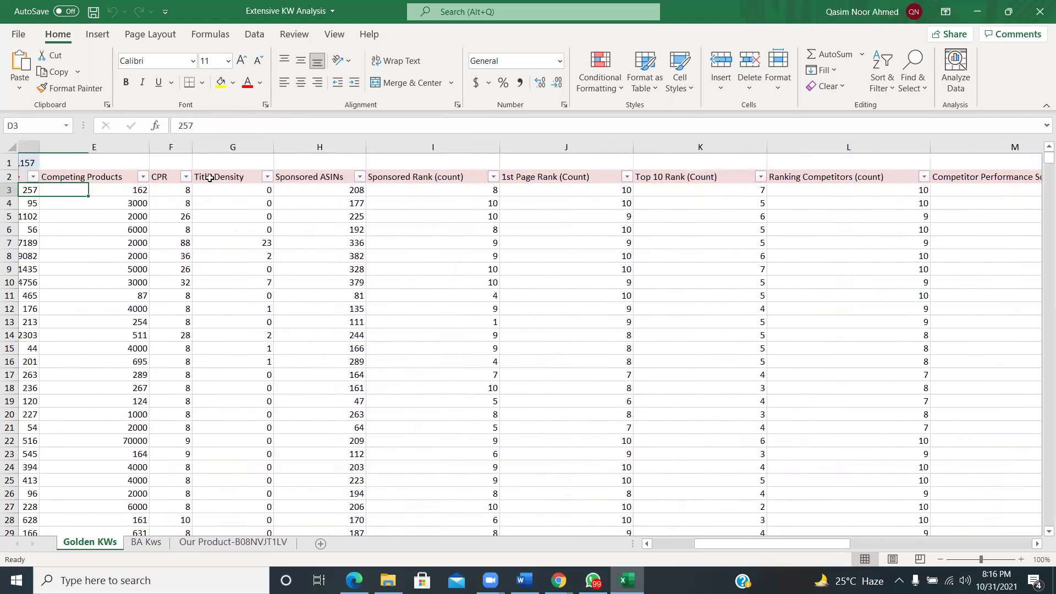
key("Left")
key("Left")
key("Left")
key("Right")
key("Right")
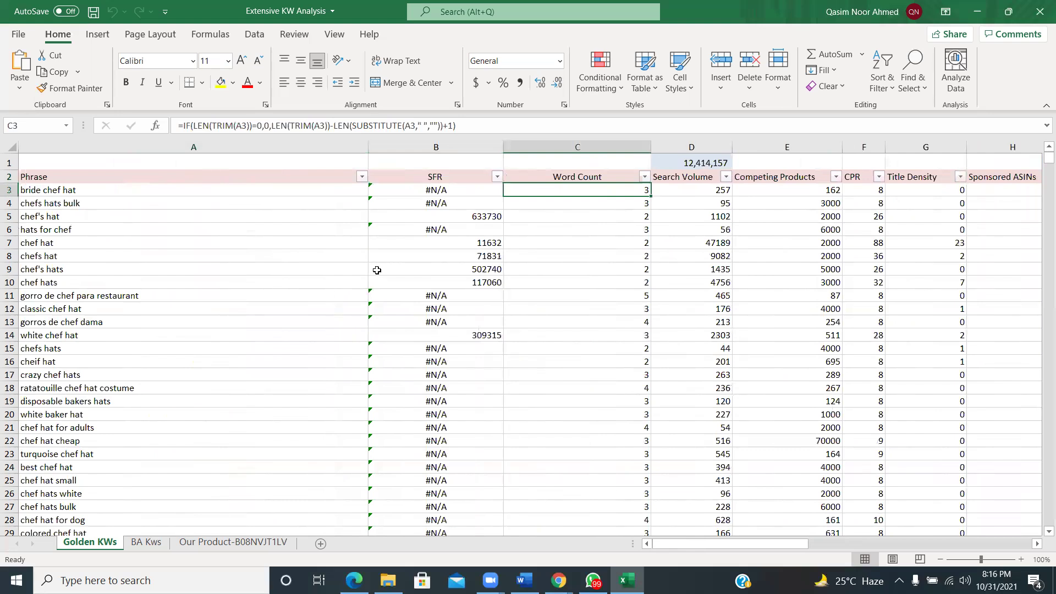
left_click(451, 193)
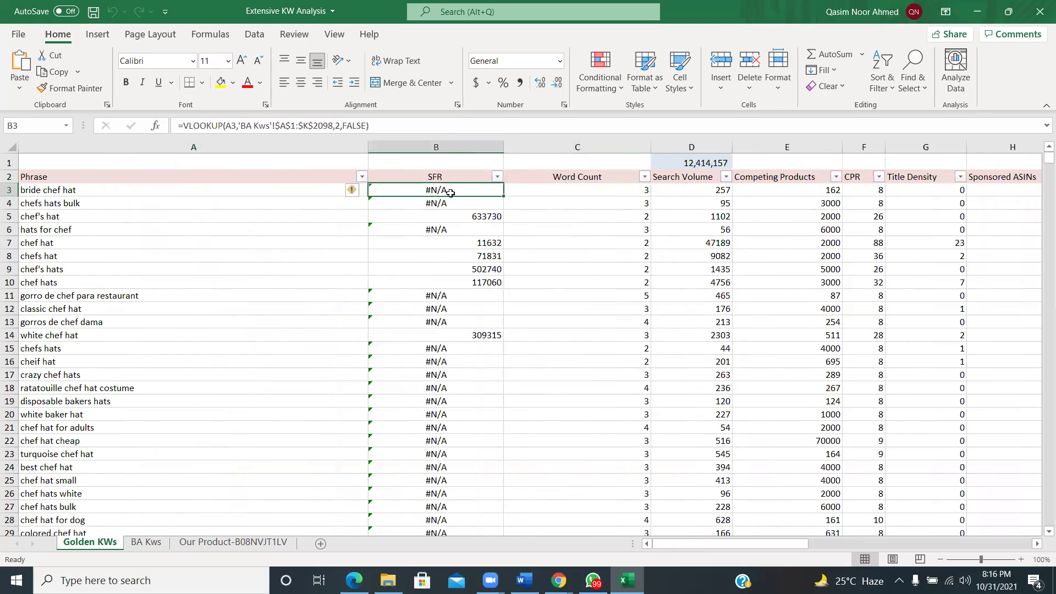
left_click(579, 196)
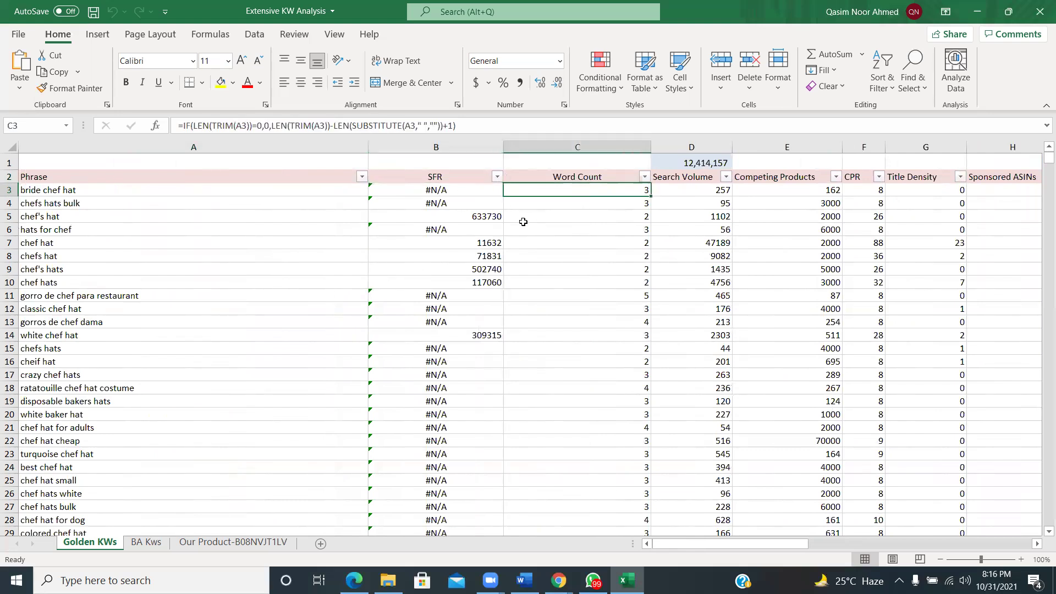
Replace all formulas from B3 to the last data cell in column AH by copying the range and pasting it in place as values
left_click(488, 191)
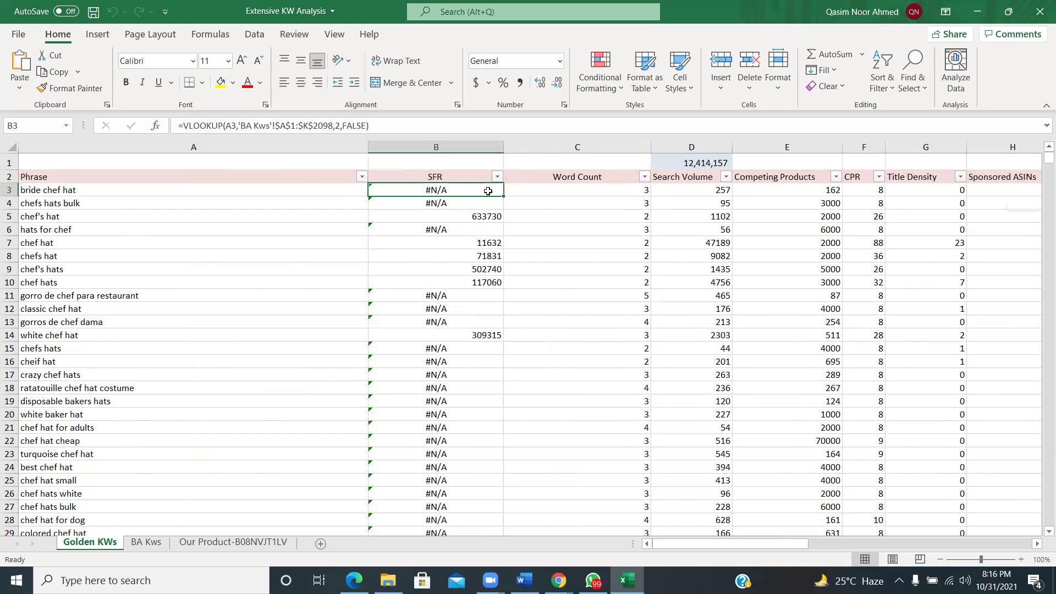
key("ctrl+shift+Right")
key("ctrl+shift+Down")
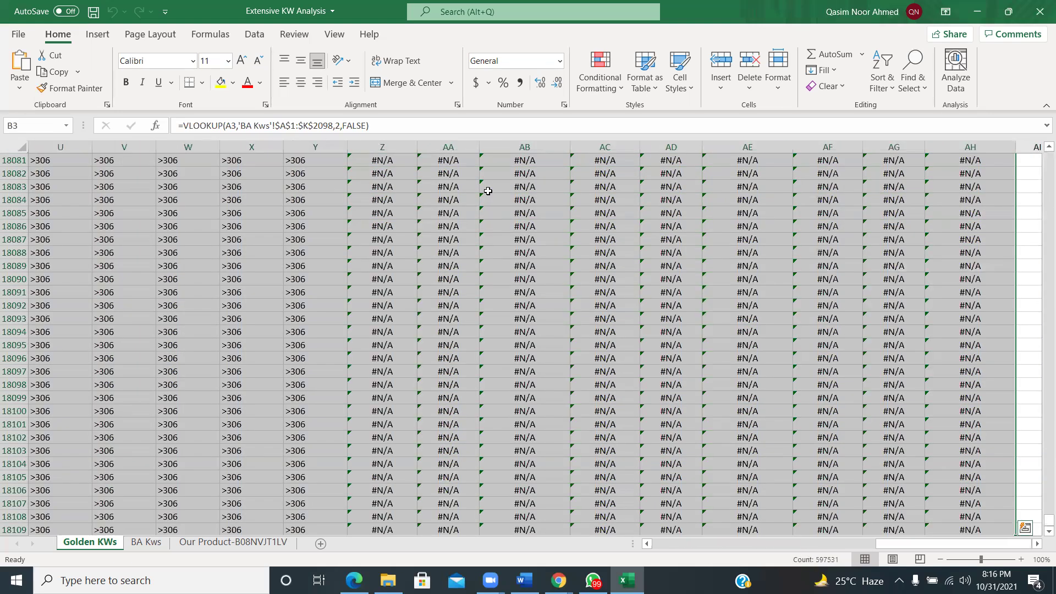
key("ctrl+c")
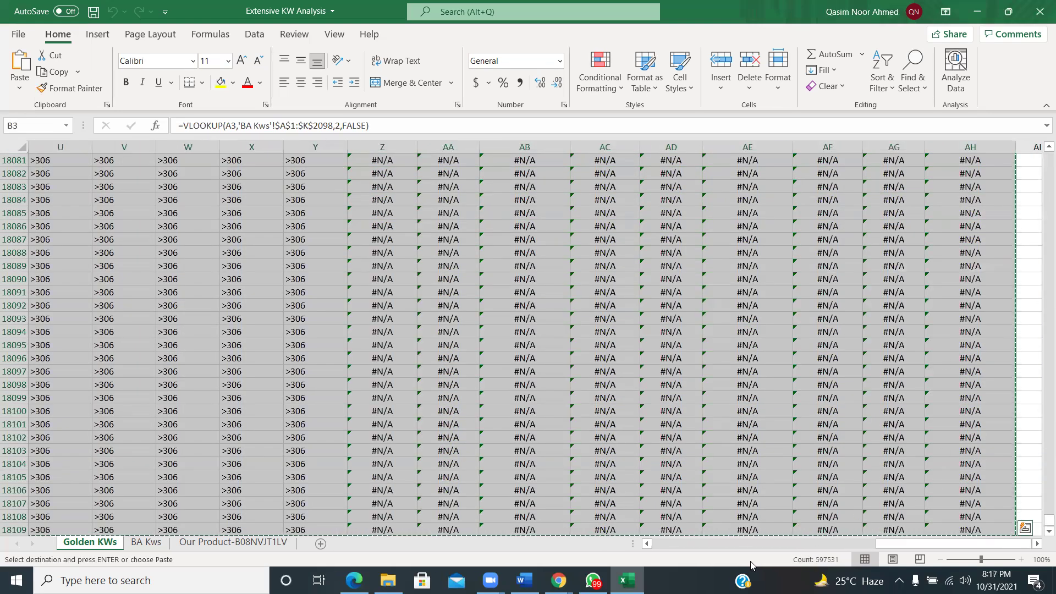
left_click_drag(696, 544, 653, 545)
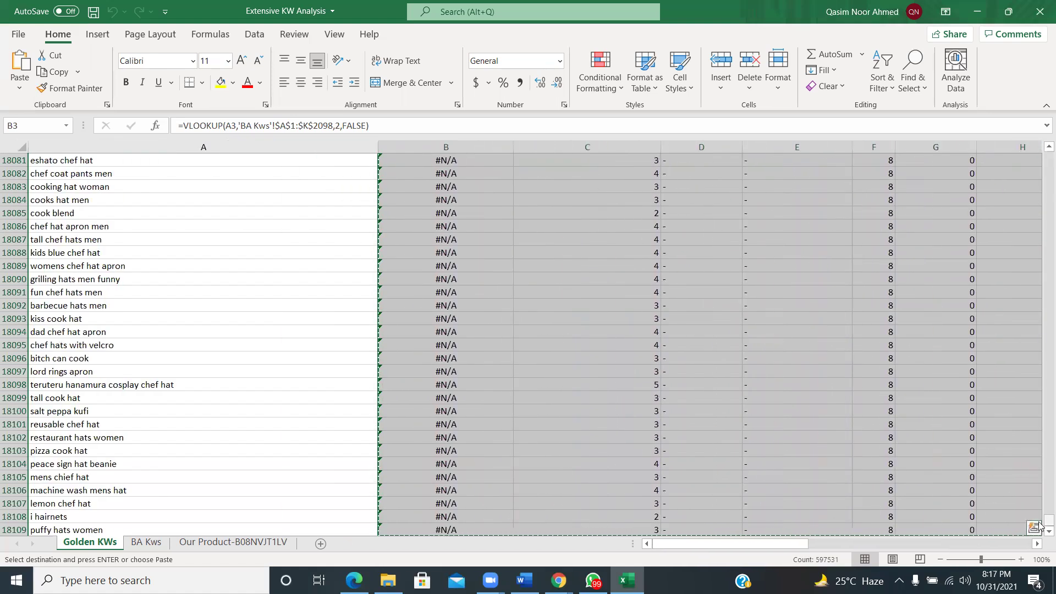
left_click_drag(1026, 390, 1041, 214)
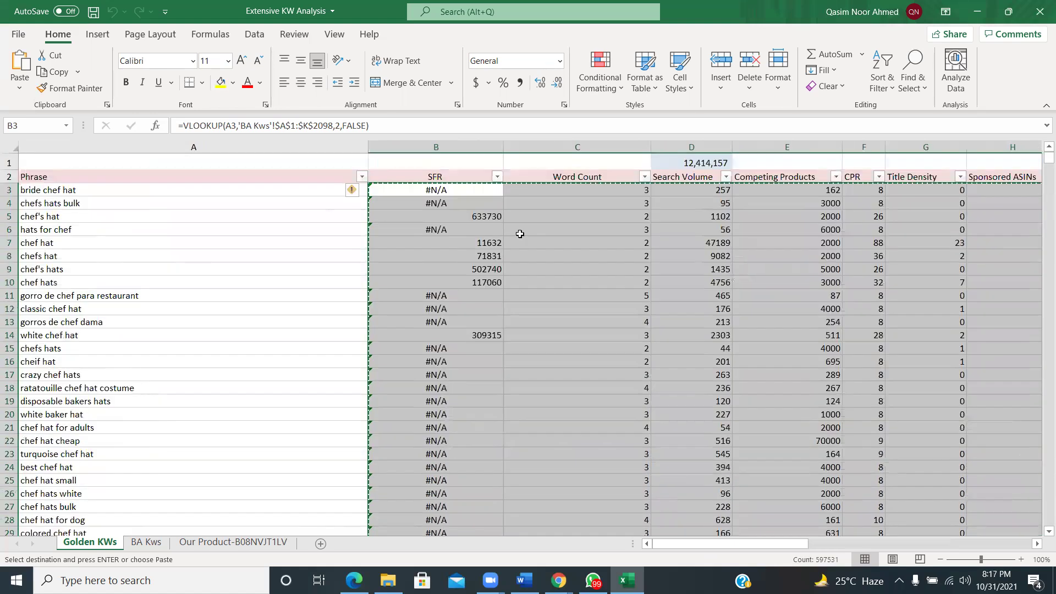
right_click(448, 192)
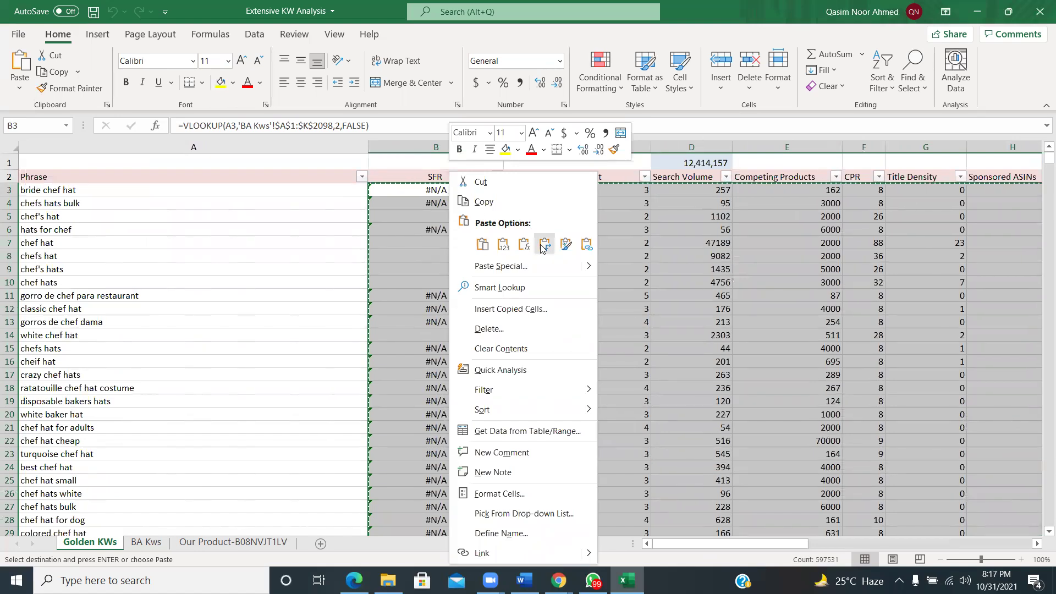
mouse_move(587, 270)
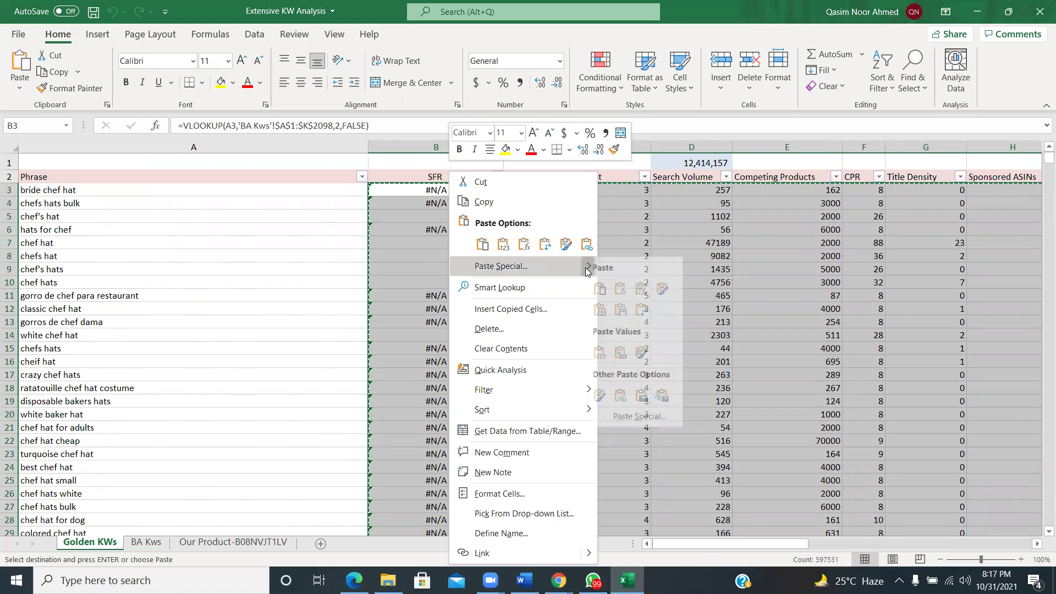
left_click(608, 353)
left_click(541, 254)
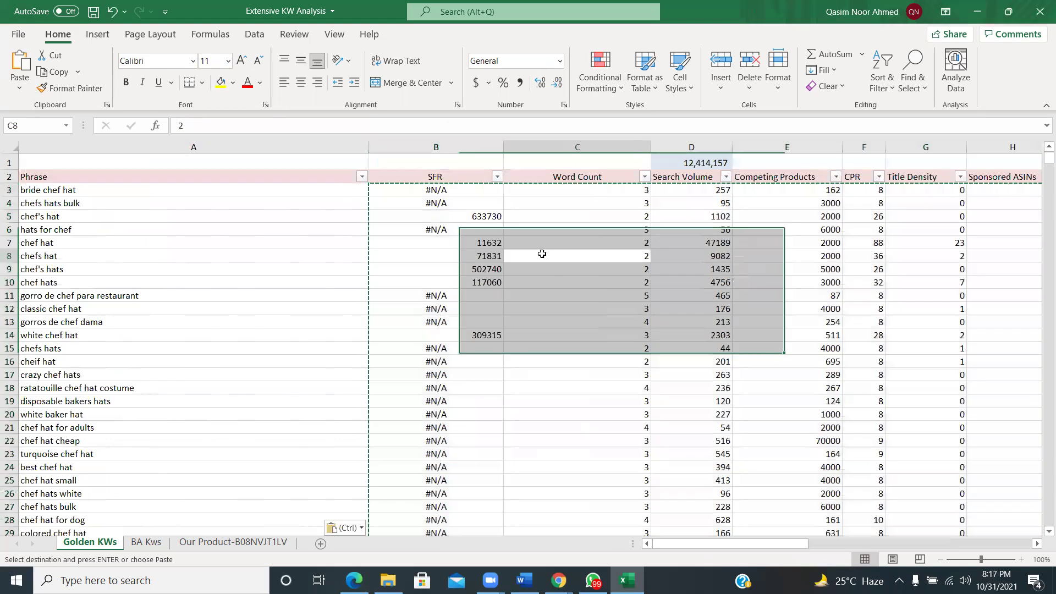
key("Escape")
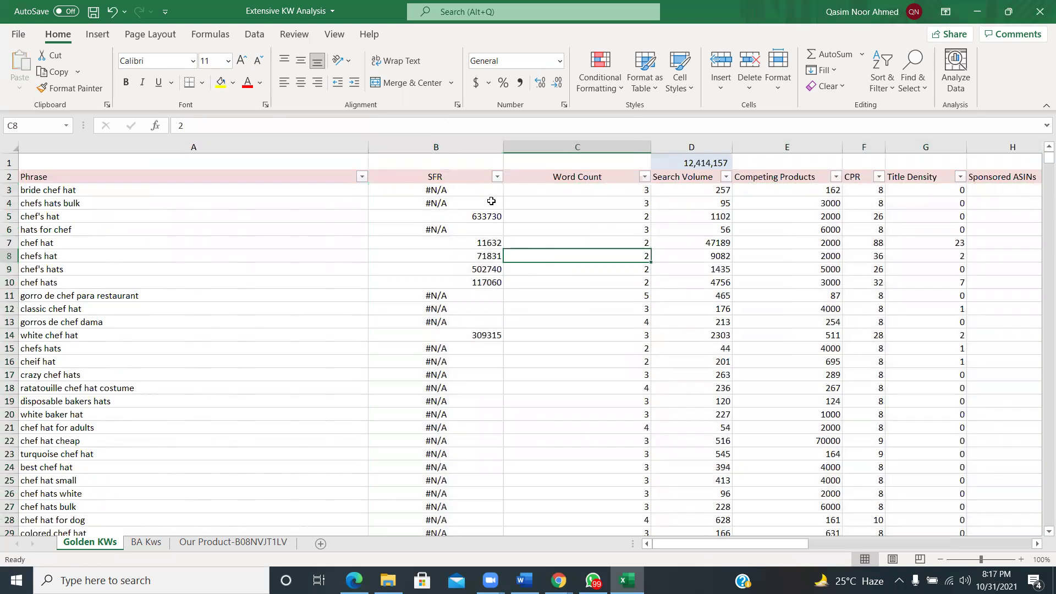
Check the row 3 cells from SFR to Top 10 Rank (Count) for plain values instead of formulas
left_click(469, 188)
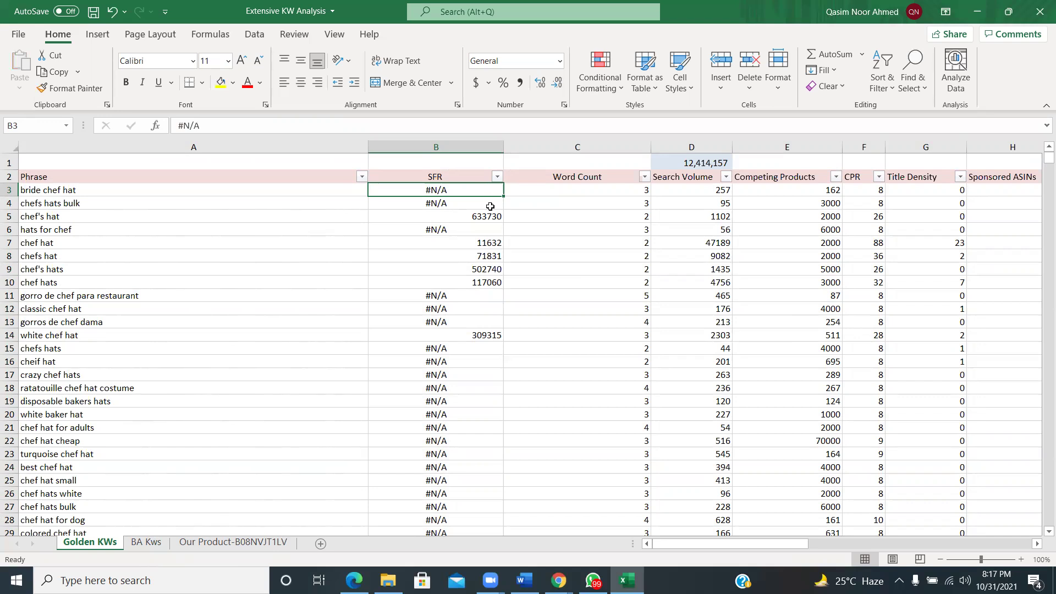
key("Right")
key("Right")
key("Right")
key("Right")
key("Right")
key("Right")
key("Right")
key("Right")
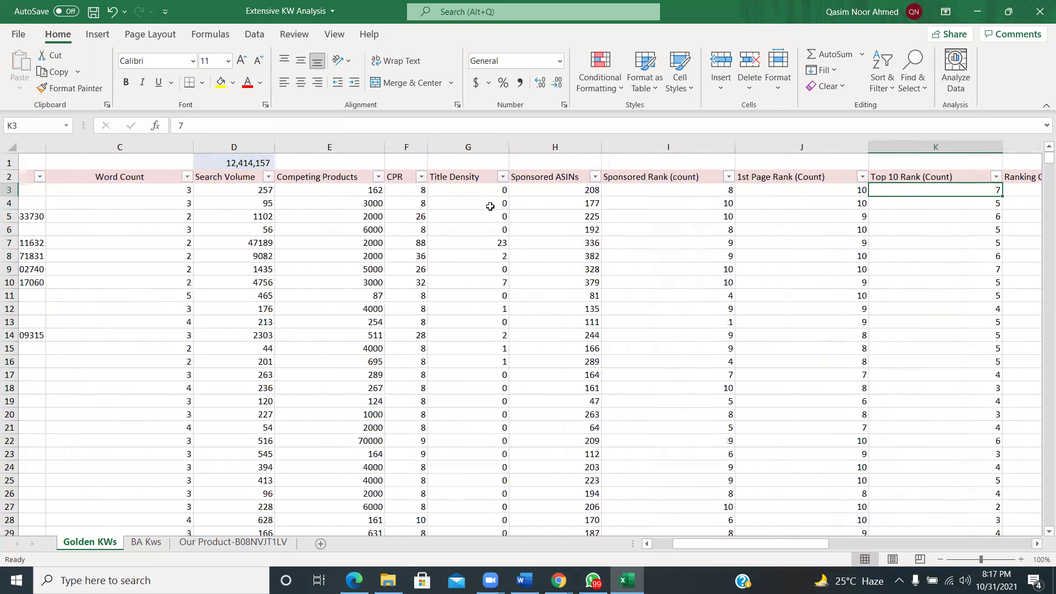
key("Home")
key("Right")
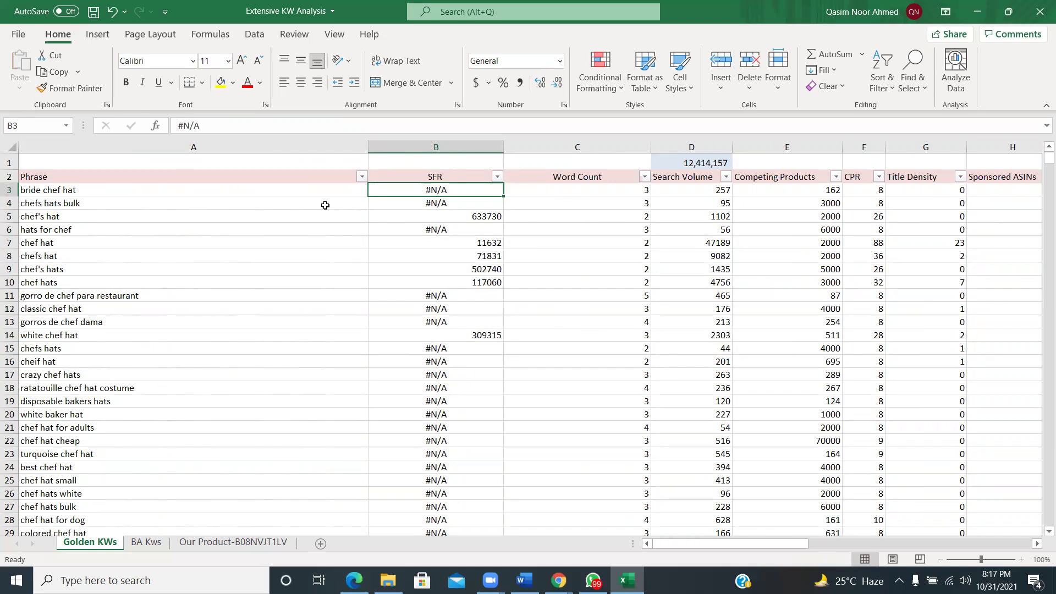
Look over the BA Kws sheet from its header row and return to the first SFR cell in Golden KWs
key("Left")
key("Right")
key("Left")
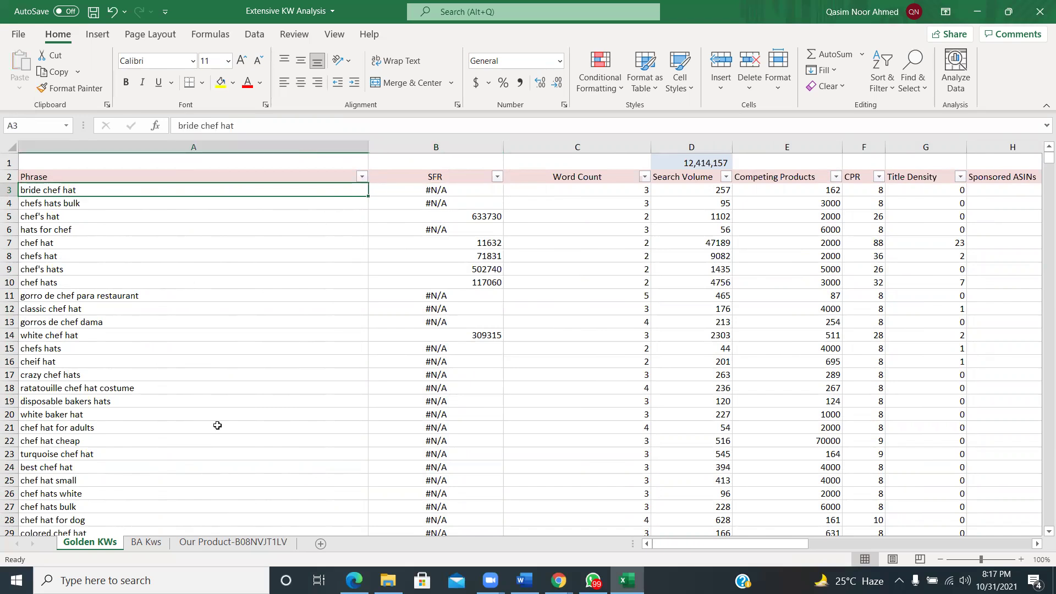
left_click(144, 545)
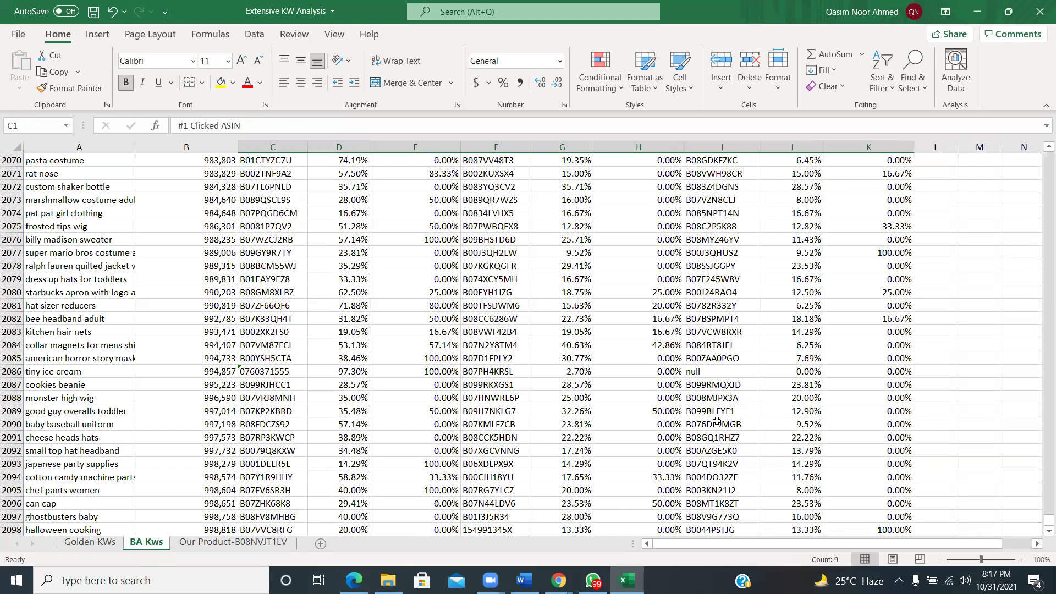
left_click_drag(1047, 519, 1042, 138)
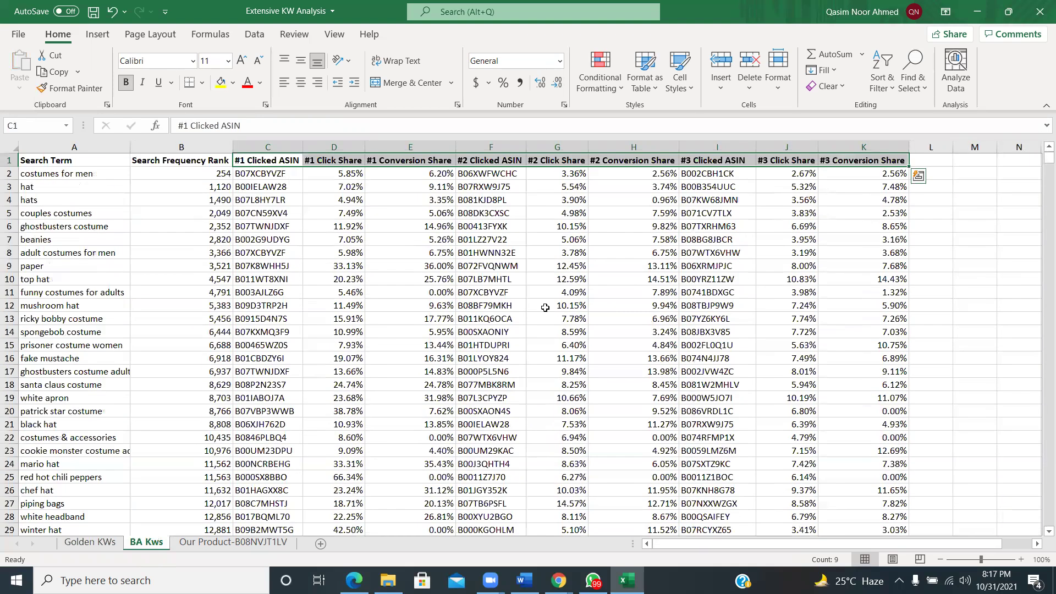
left_click(98, 546)
left_click(462, 193)
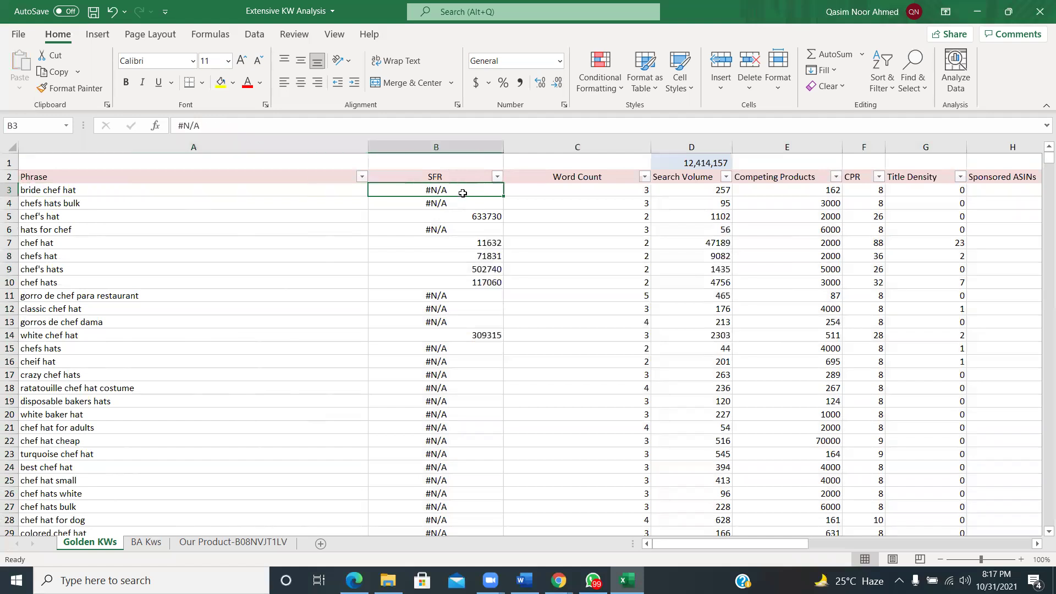
Compare the Search Frequency Rank column in the BA Kws sheet with the phrases and SFR values in Golden KWs
left_click(147, 543)
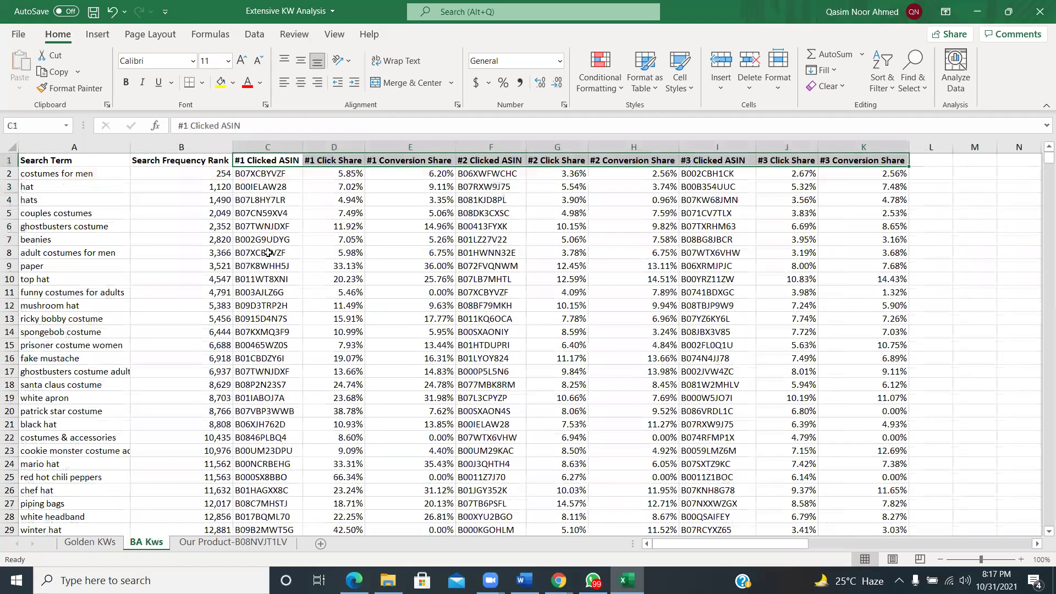
left_click(219, 175)
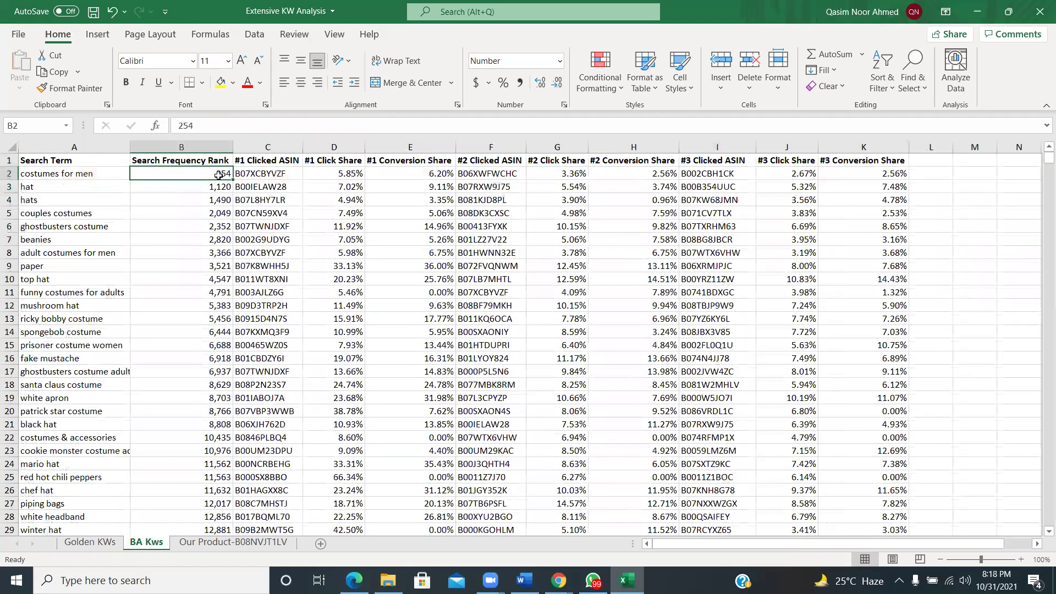
left_click(84, 543)
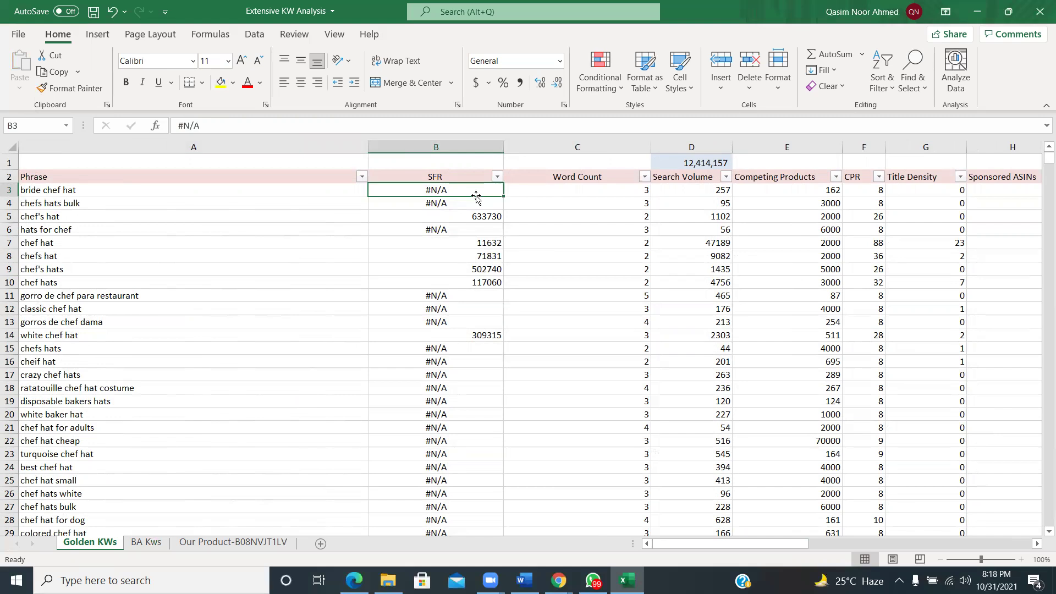
key("Left")
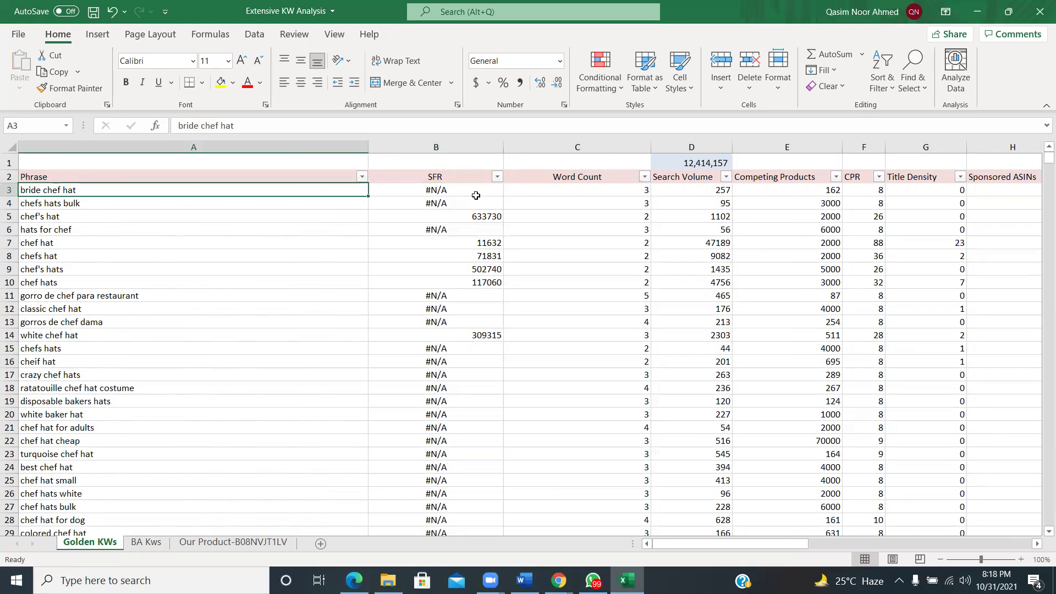
left_click(135, 543)
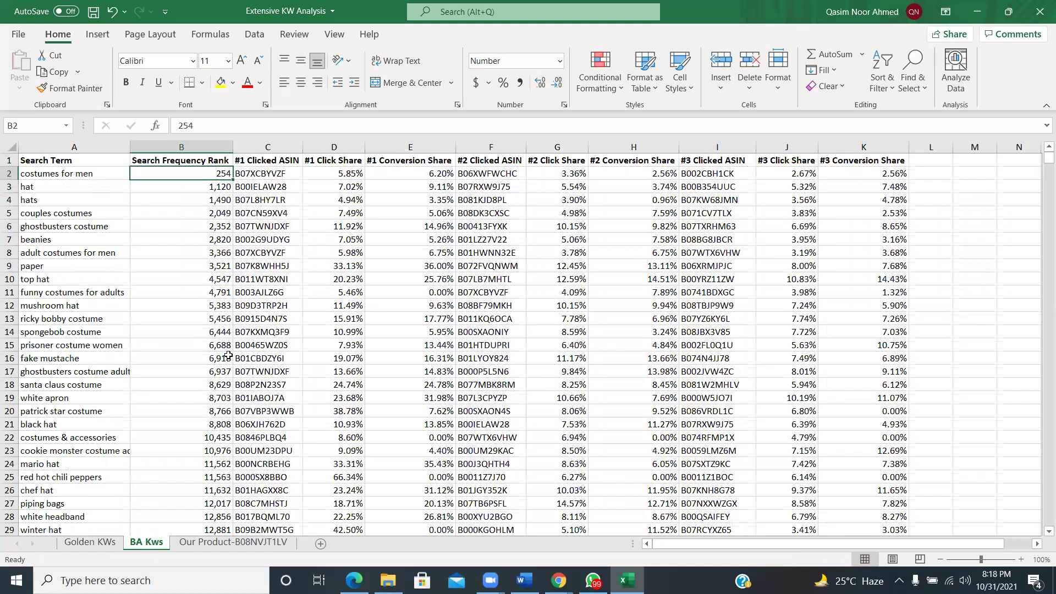
left_click(97, 547)
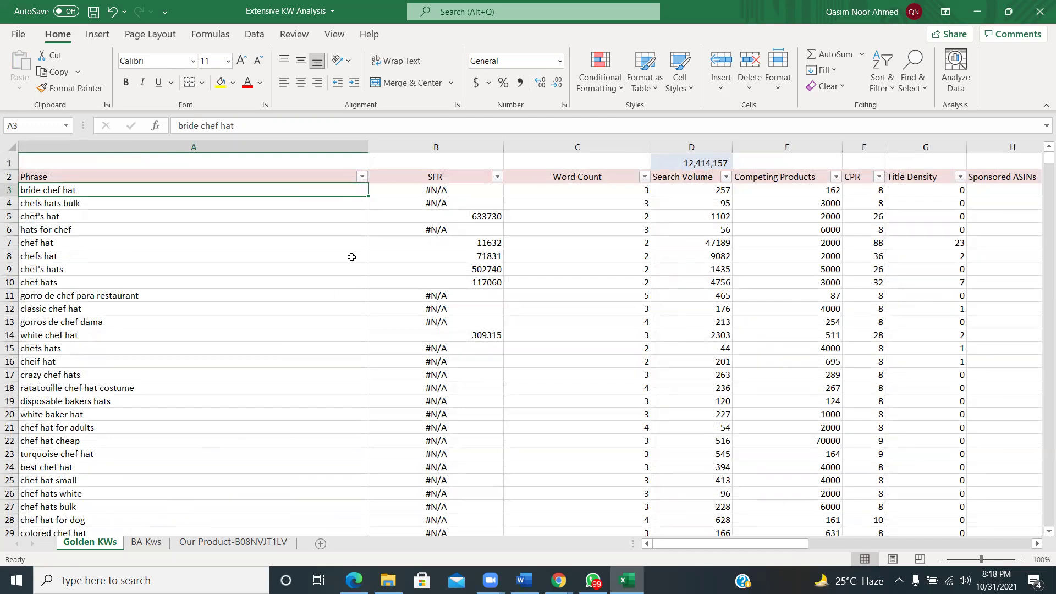
Review the row 3 values in Golden KWs from Phrase across to Organic Rank and back to the first phrase
key("Right")
key("Right")
key("Right")
key("Right")
key("Right")
key("Right")
key("Right")
key("Right")
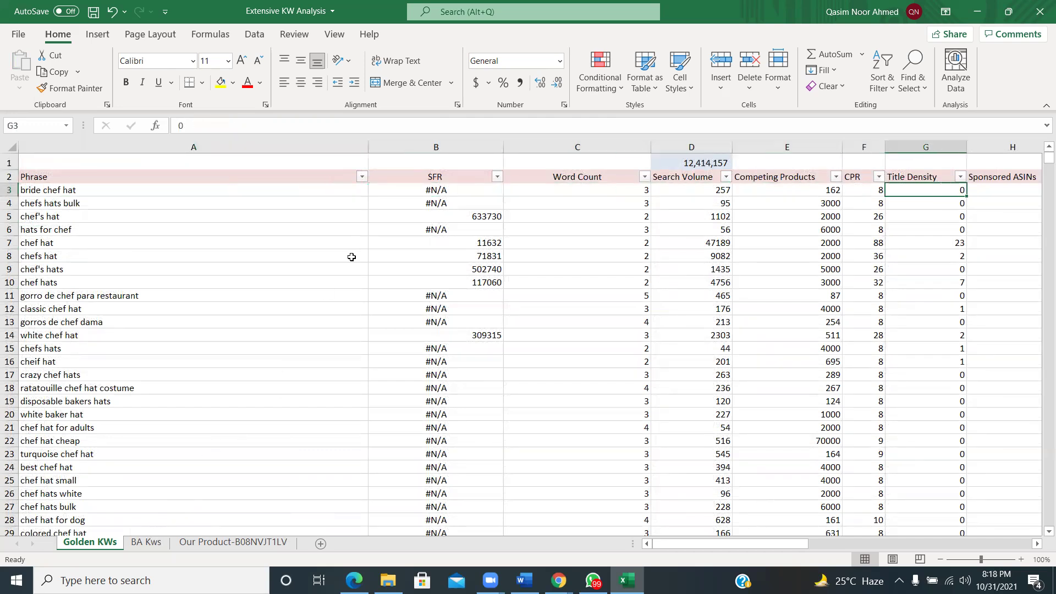
key("Right")
key("Right")
key("Right")
key("Right")
key("Right")
key("Right")
key("Right")
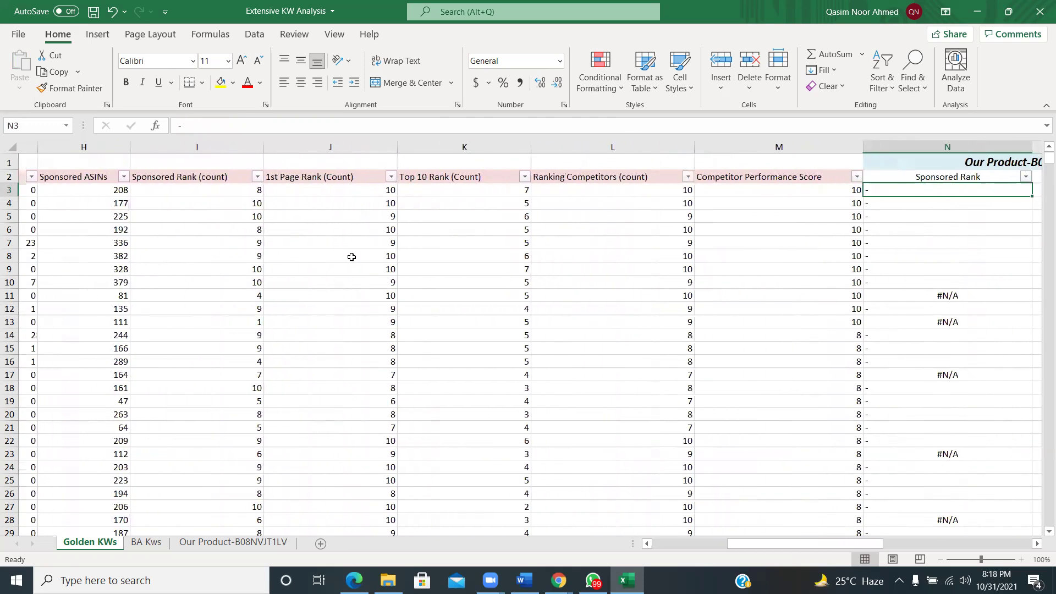
key("Left")
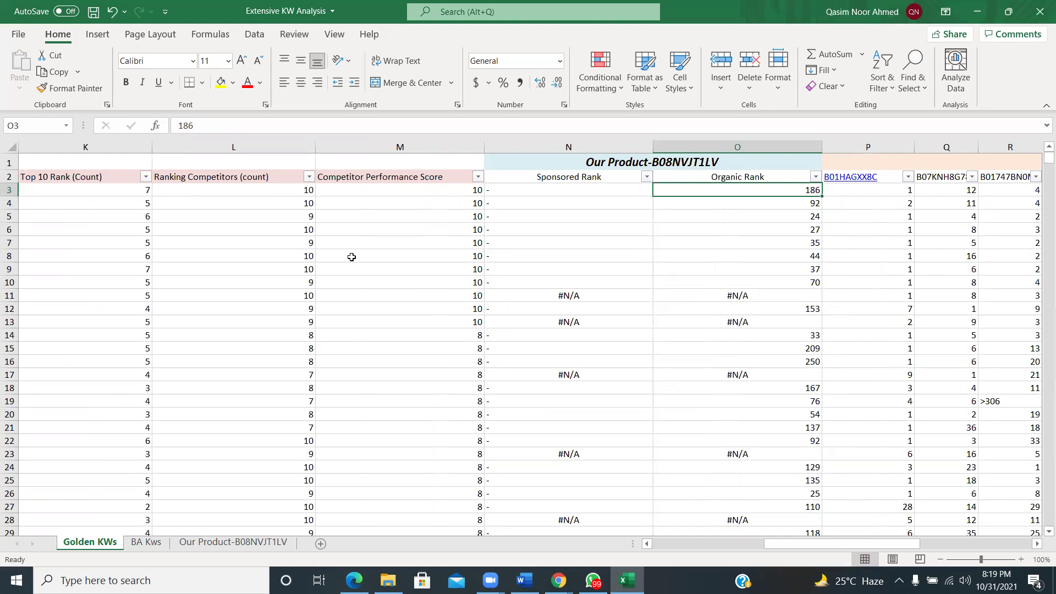
key("Left")
key("Left")
key("Left")
key("Left")
key("Left")
key("Left")
key("Left")
key("Left")
key("Left")
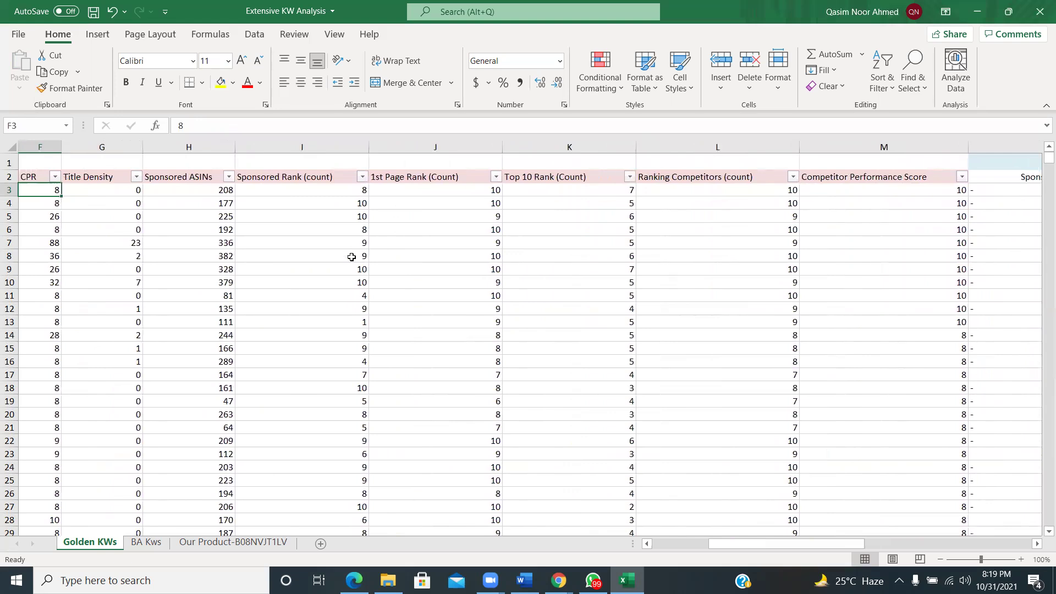
key("Left")
key("Left")
key("Left")
key("Left")
key("Left")
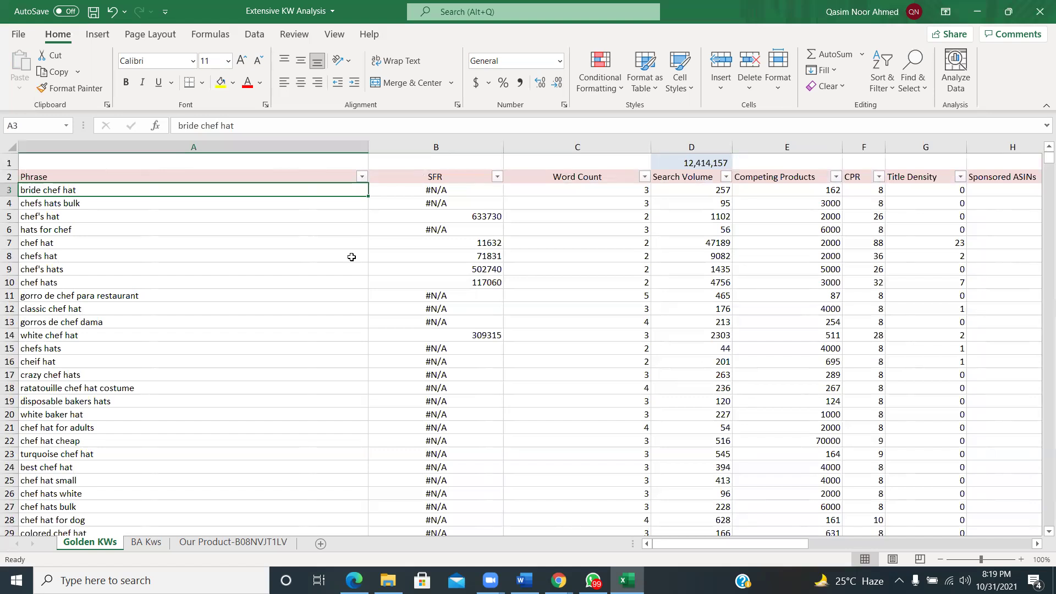
Examine the Phrase and SFR cells in rows 3 and 4, and review row 4 across to the Organic Rank column
key("Right")
key("Left")
key("Right")
key("Down")
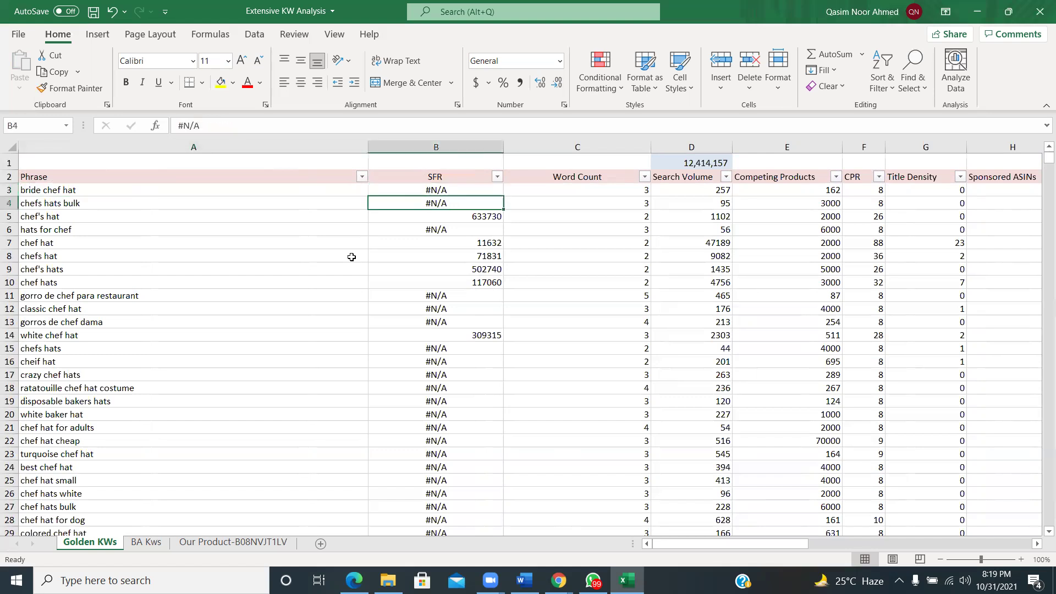
key("Left")
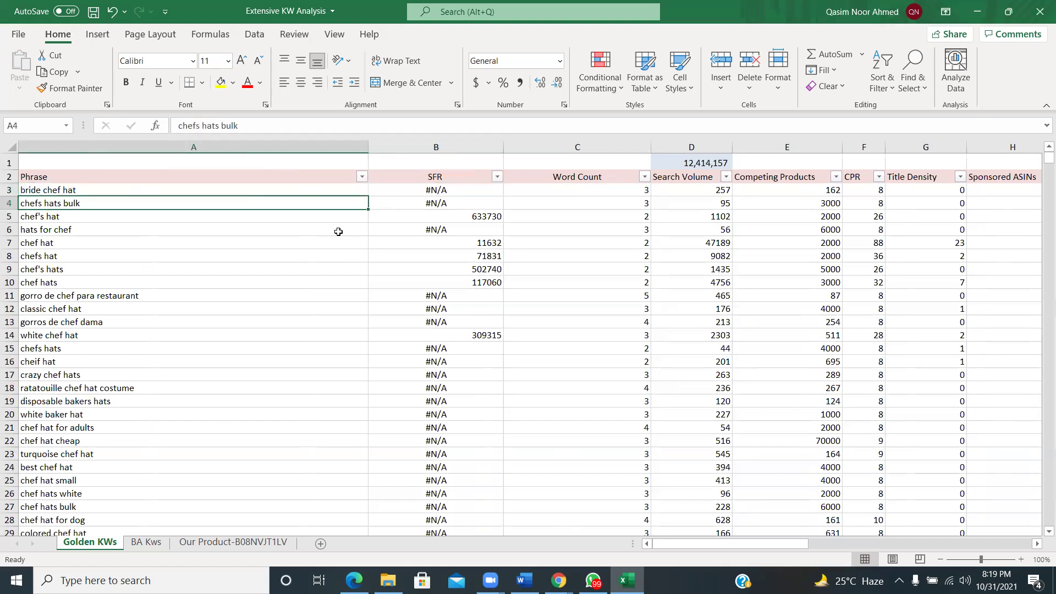
key("Up")
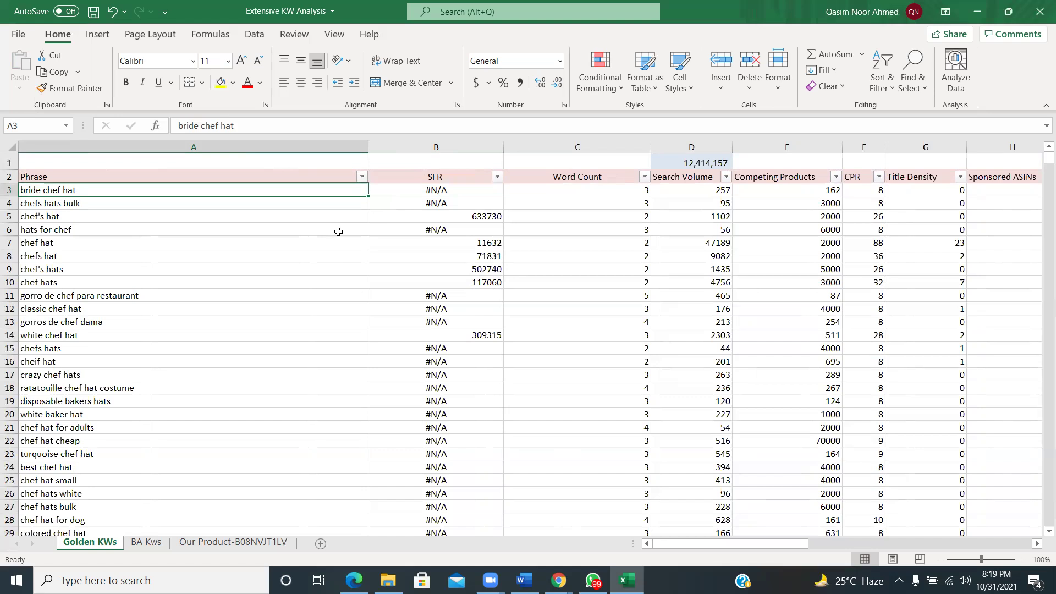
key("Down")
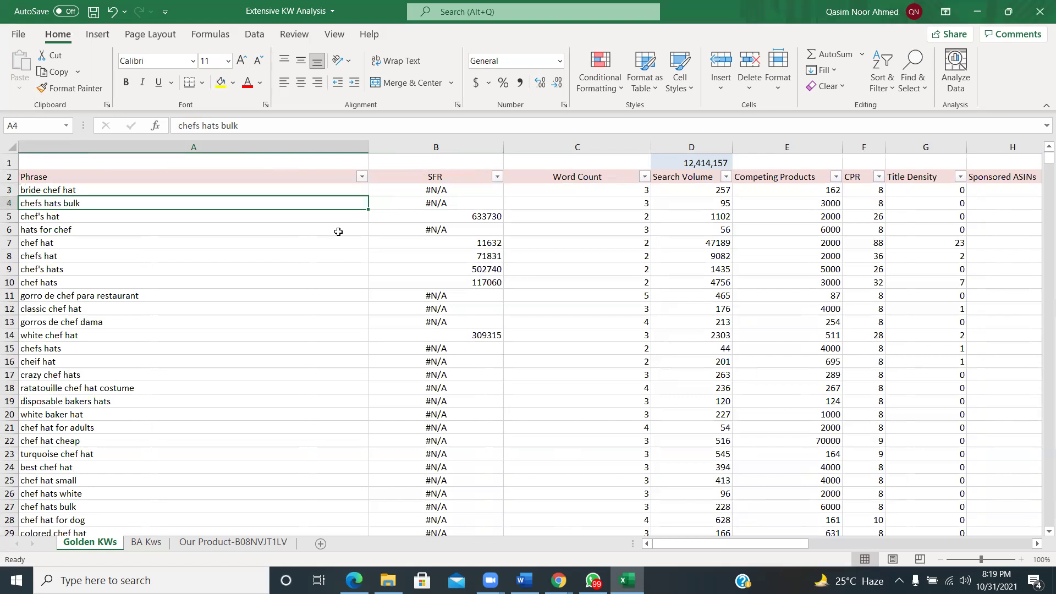
key("Right")
key("Right")
key("Right")
key("Right")
key("Right")
key("Right")
key("Right")
key("Left")
key("Left")
key("Left")
key("Left")
key("Left")
key("Left")
key("Left")
key("Right")
key("Right")
key("Right")
key("Right")
key("Right")
key("Right")
key("Right")
key("Right")
key("Right")
key("Right")
key("Right")
key("Right")
key("Right")
key("Right")
key("Right")
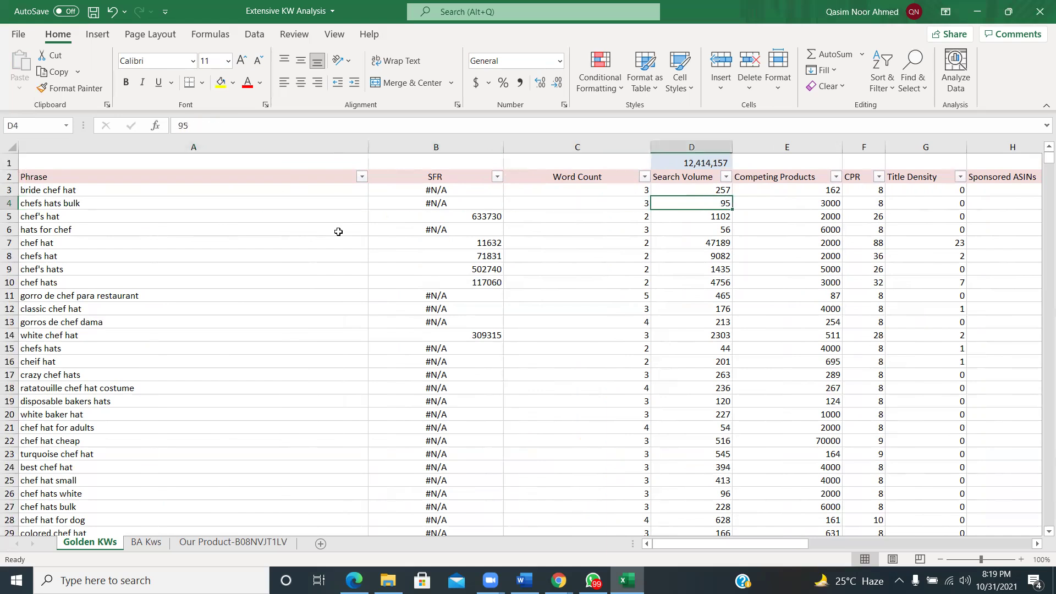
key("Right")
key("Left")
key("Left")
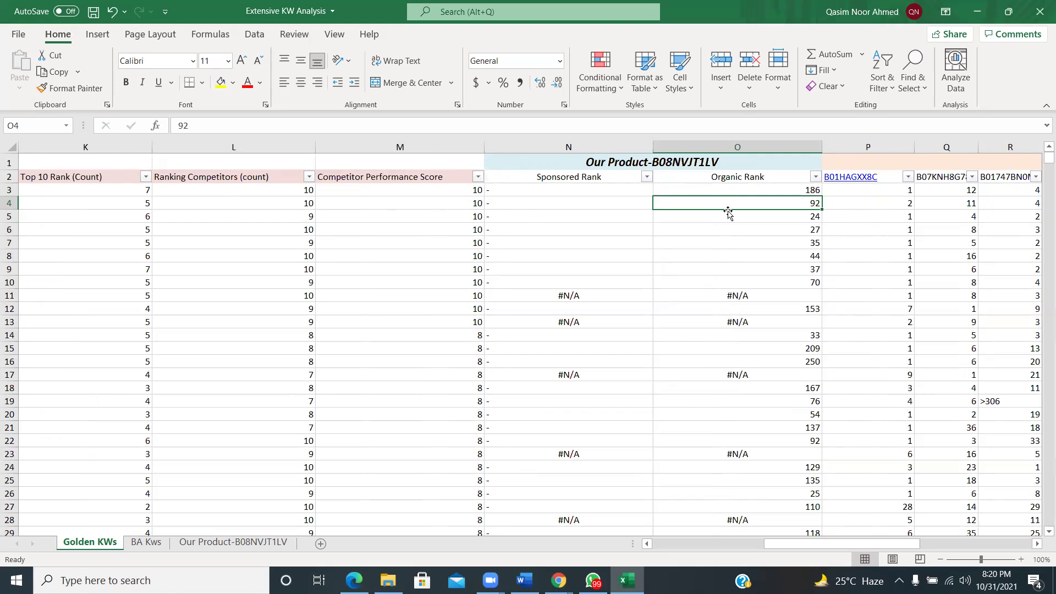
Filter the Organic Rank column in Golden KWs to show only the "-" and "#N/A" entries
left_click(775, 220)
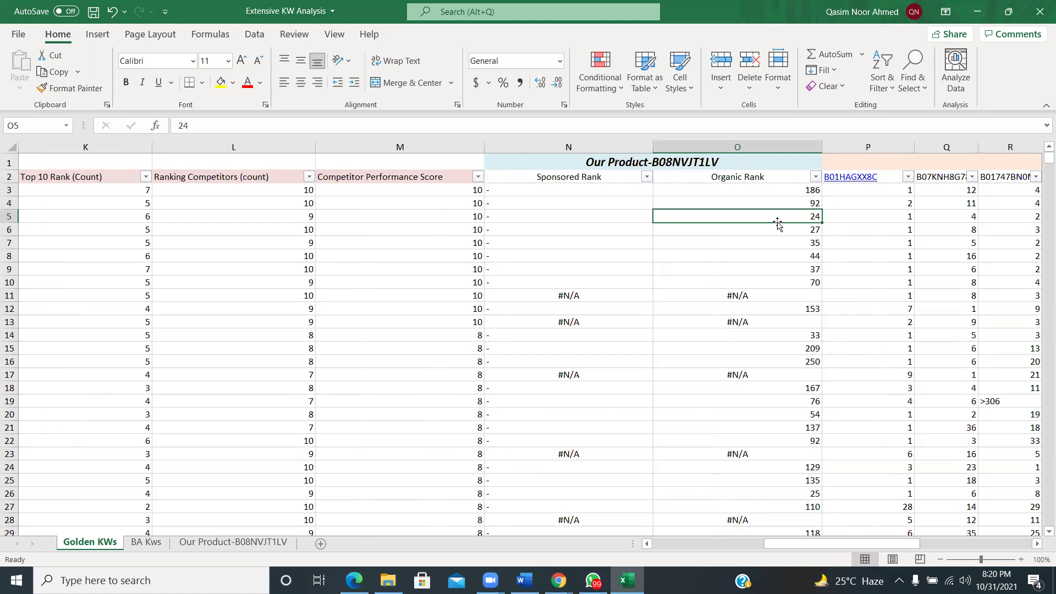
left_click(816, 177)
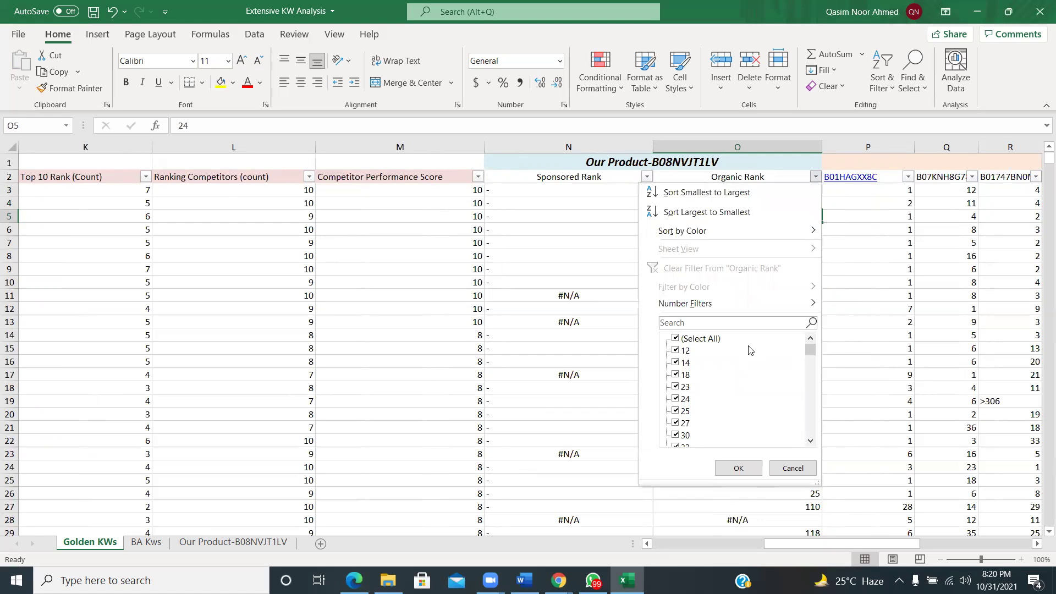
left_click(715, 339)
left_click_drag(815, 356, 814, 435)
left_click(677, 422)
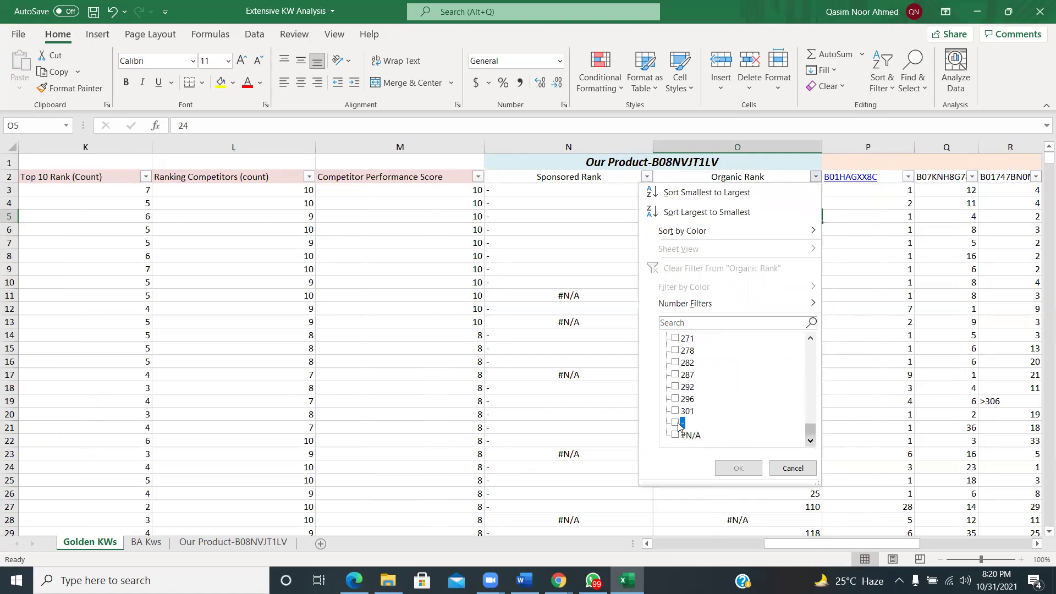
left_click(682, 436)
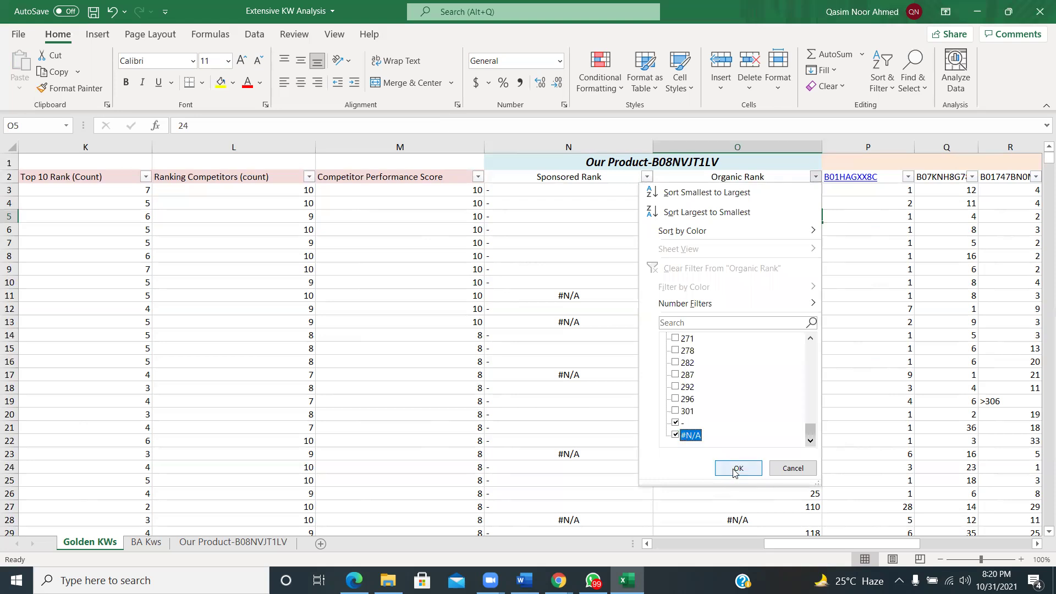
left_click(739, 469)
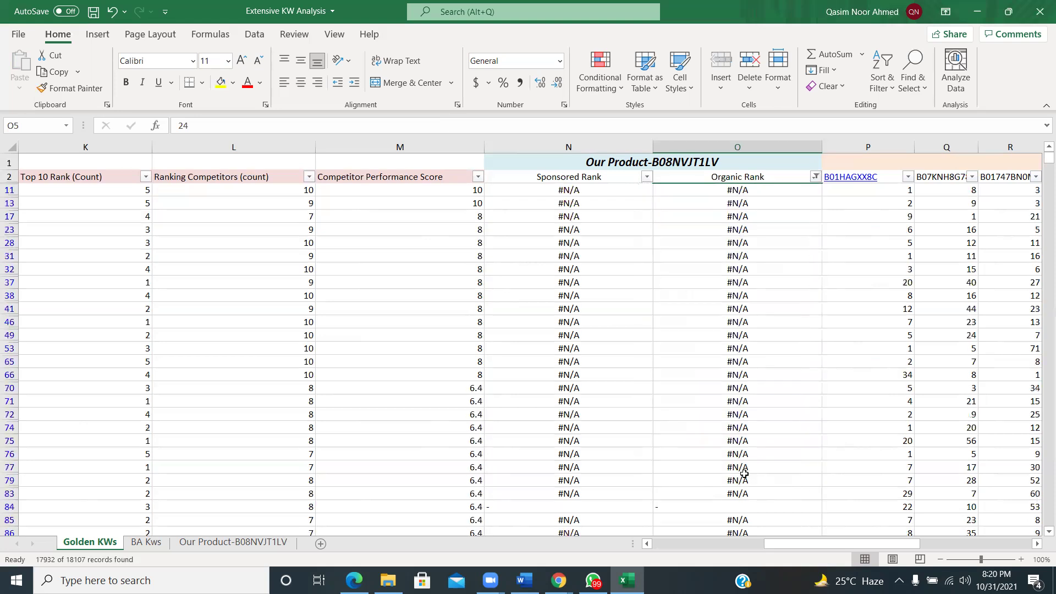
Look through the filtered Golden KWs rows, comparing our product's Sponsored Rank and Organic Rank with the first competitor's rank
scroll(763, 308, "down", 2)
scroll(763, 308, "up", 2)
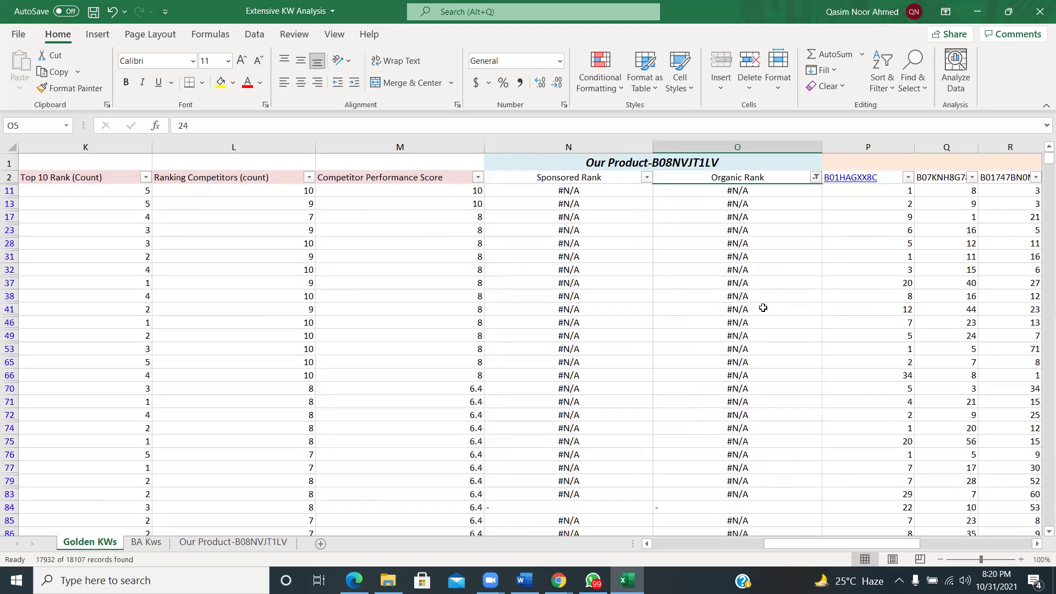
scroll(763, 308, "down", 10)
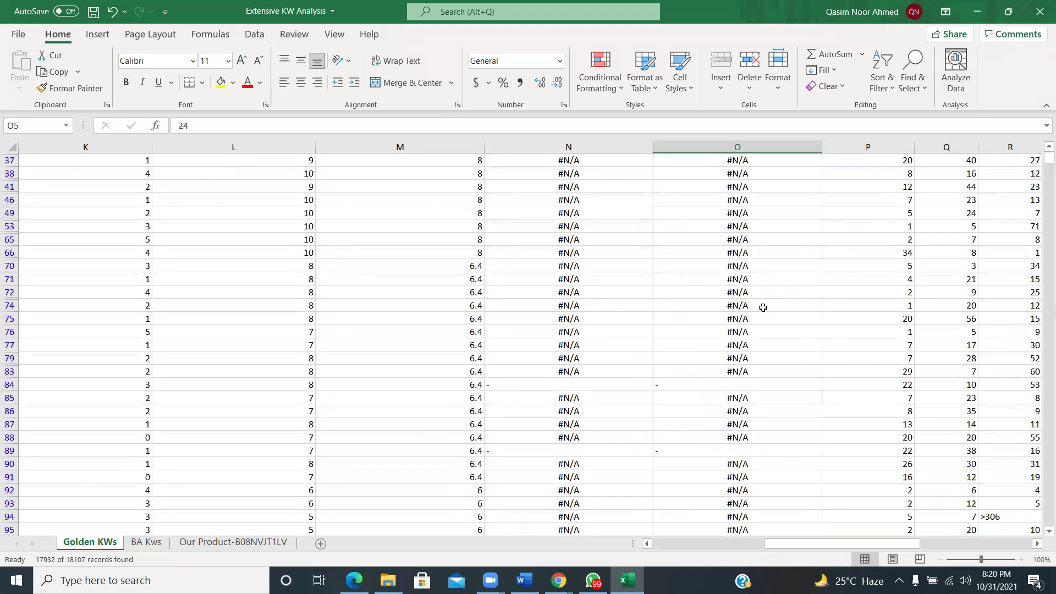
scroll(762, 308, "up", 10)
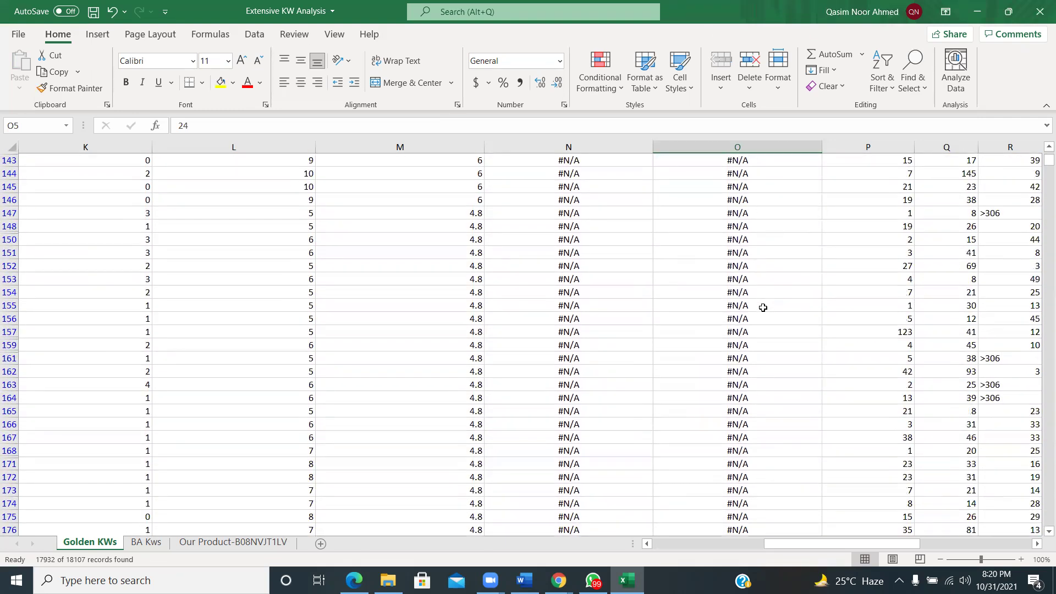
left_click(754, 243)
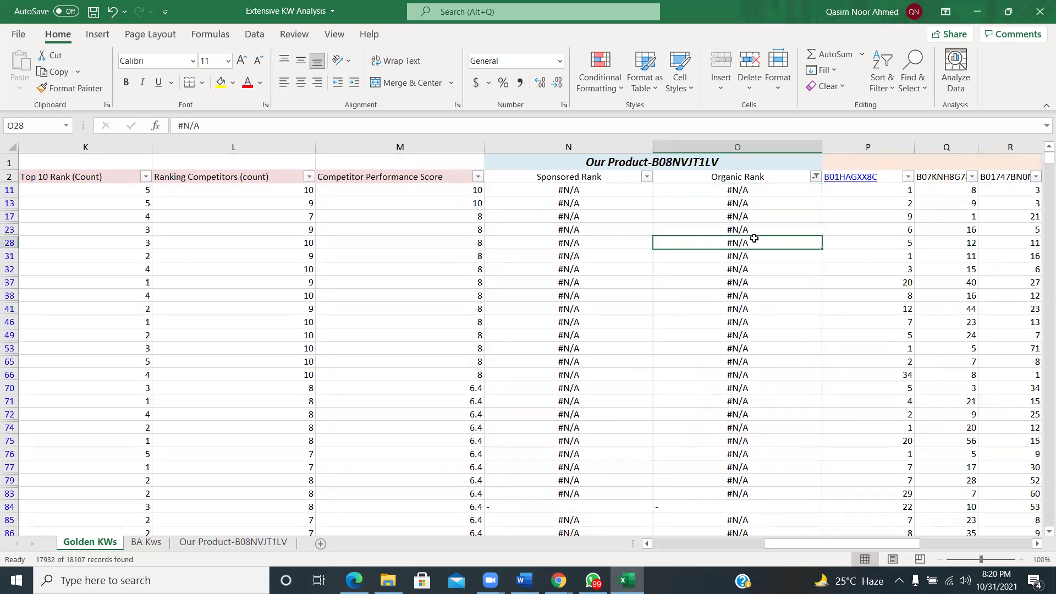
key("Left")
key("Left")
key("Right")
key("Right")
key("Right")
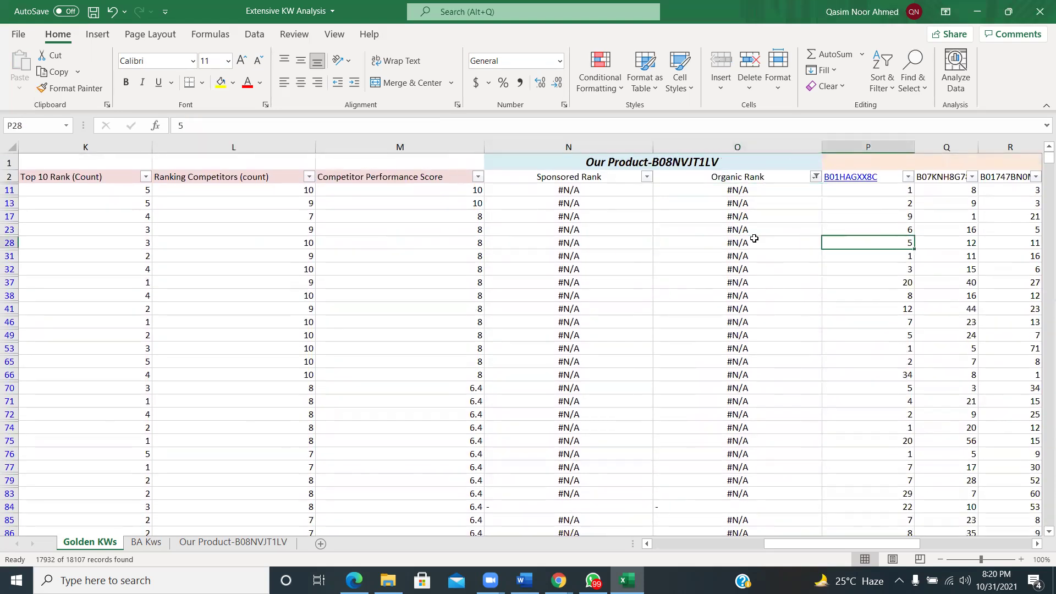
Look over the Organic Rank column in the Our Product-B08NVJT1LV sheet, and return to Golden KWs after viewing BA Kws
left_click(214, 545)
scroll(348, 236, "up", 20)
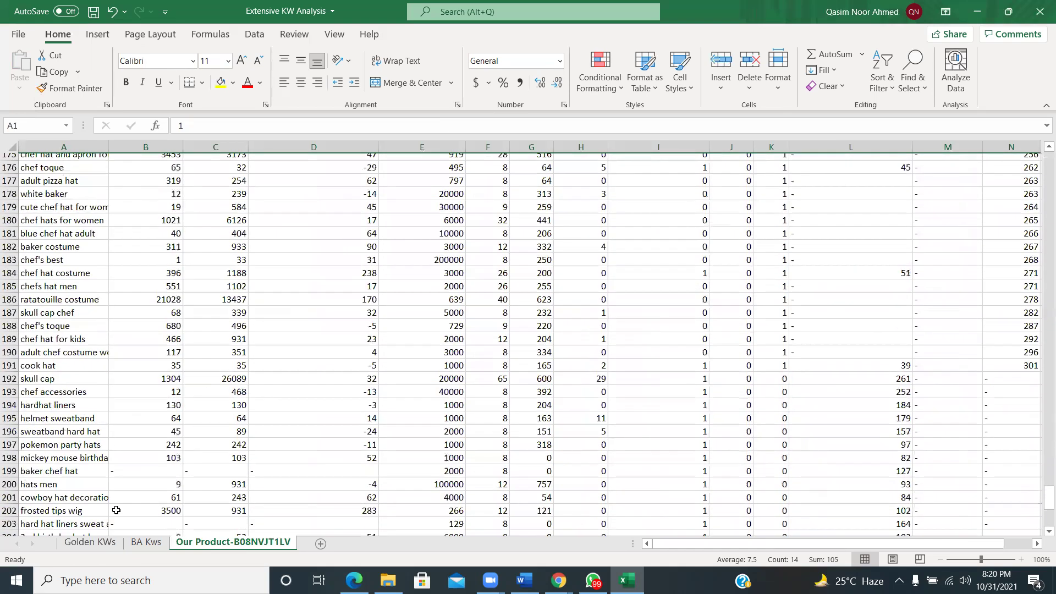
scroll(116, 509, "up", 3)
left_click_drag(1041, 305, 1041, 157)
left_click(1007, 199)
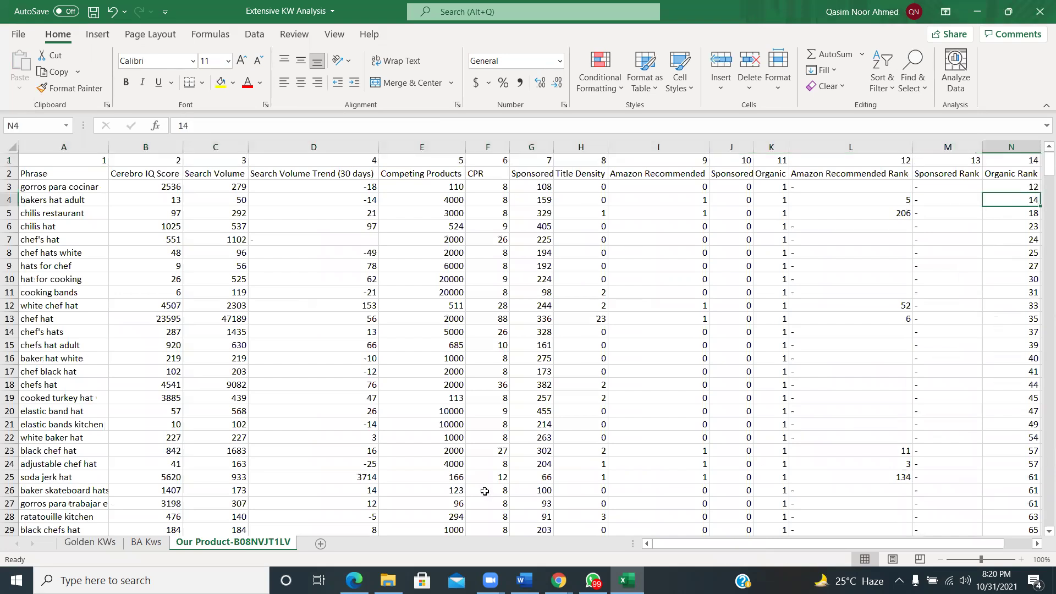
left_click(146, 542)
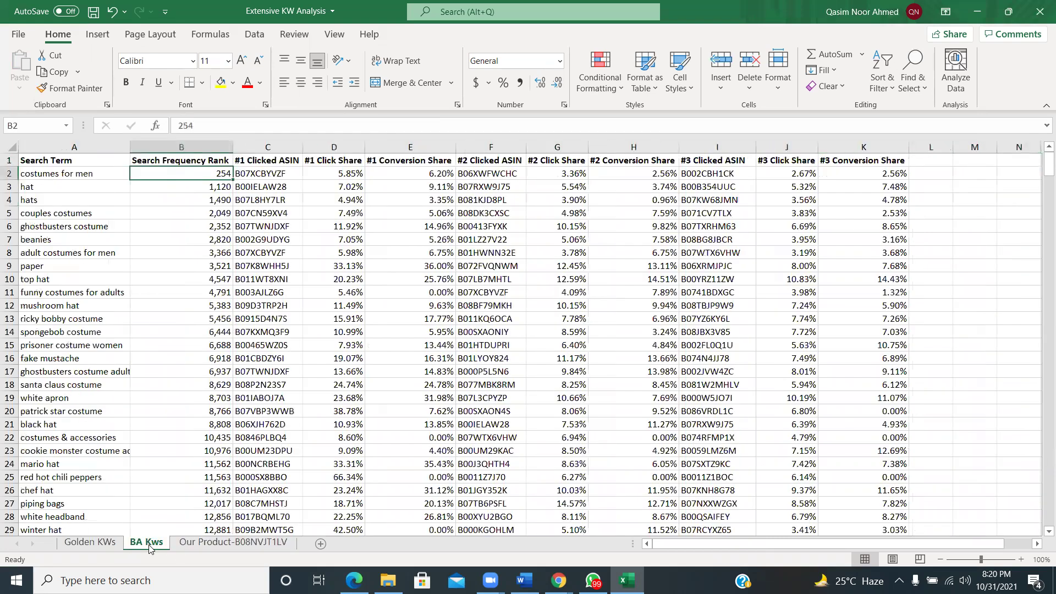
left_click(91, 542)
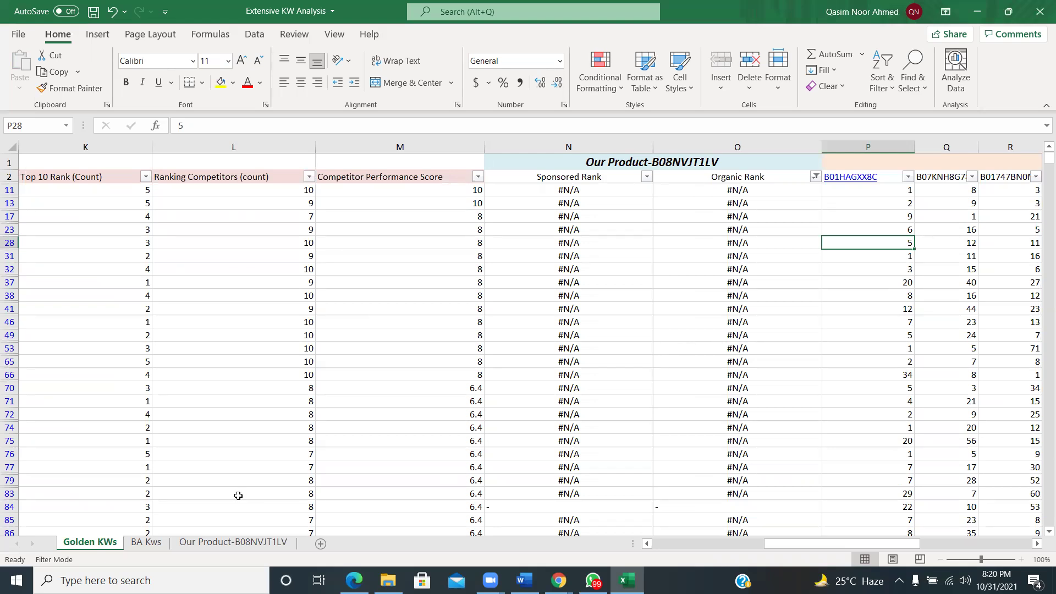
Examine the Organic Rank values in the Our Product-B08NVJT1LV sheet, going down the column from N3
left_click(218, 543)
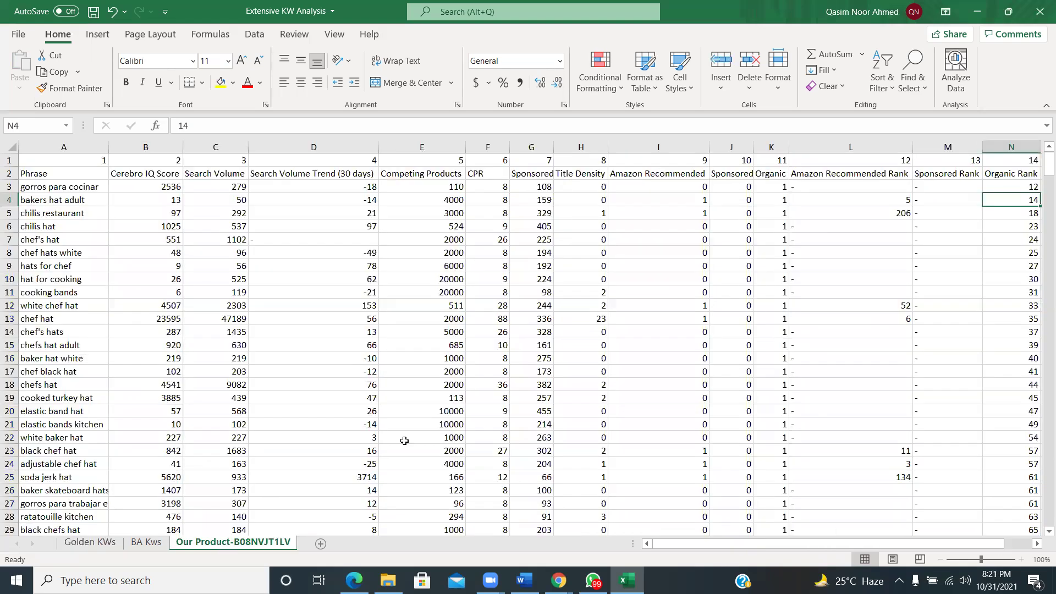
scroll(923, 257, "right", 3)
left_click(935, 190)
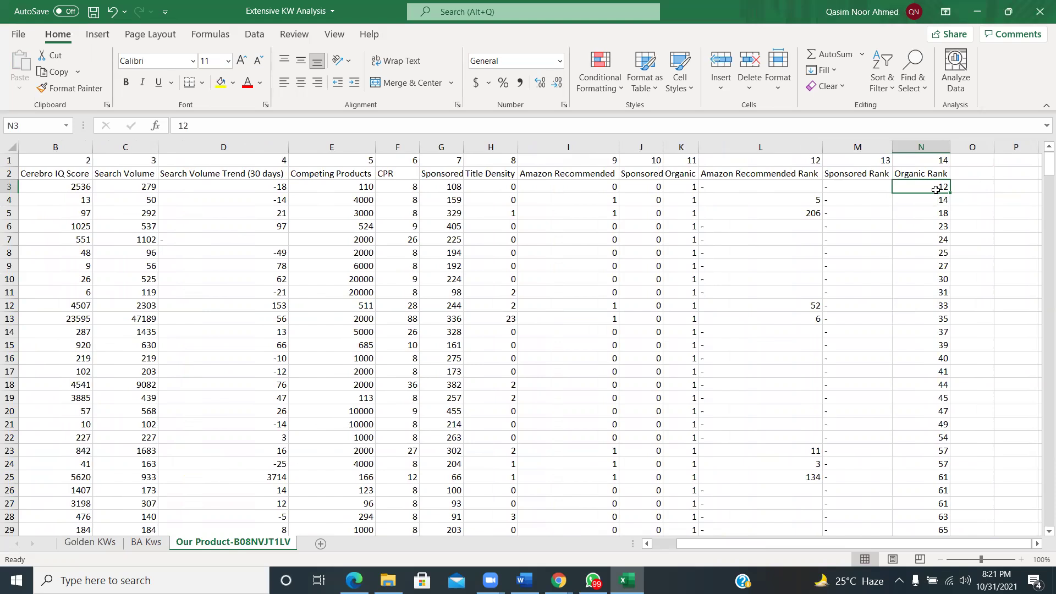
key("Down")
key("Down")
key("Down")
key("Down")
key("Down")
key("Down")
key("Down")
key("Down")
key("Down")
key("Down")
key("Down")
key("Down")
key("Down")
key("Down")
key("Down")
key("Down")
key("Down")
key("Down")
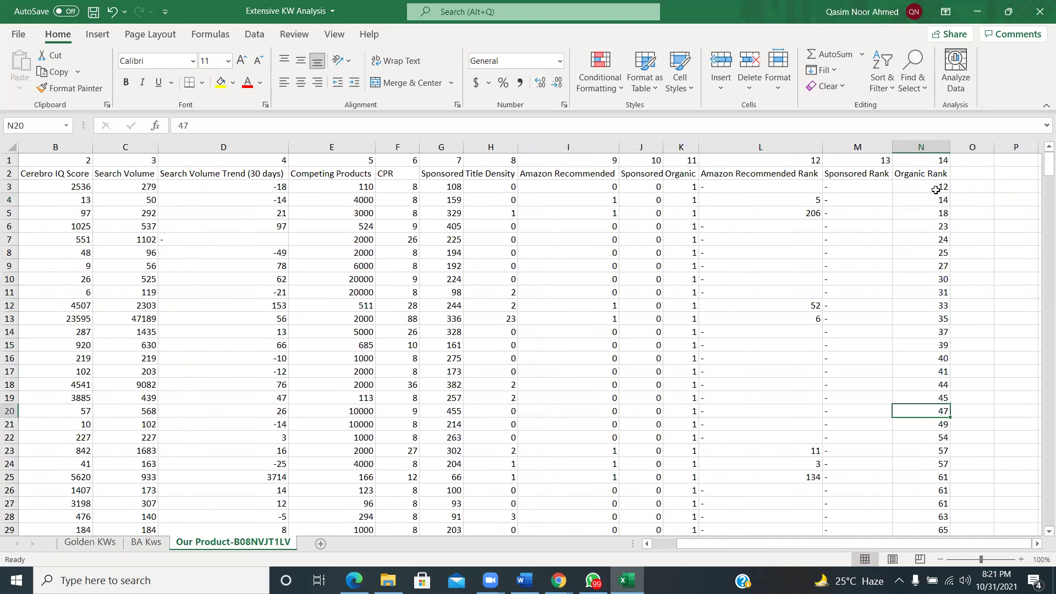
key("Down")
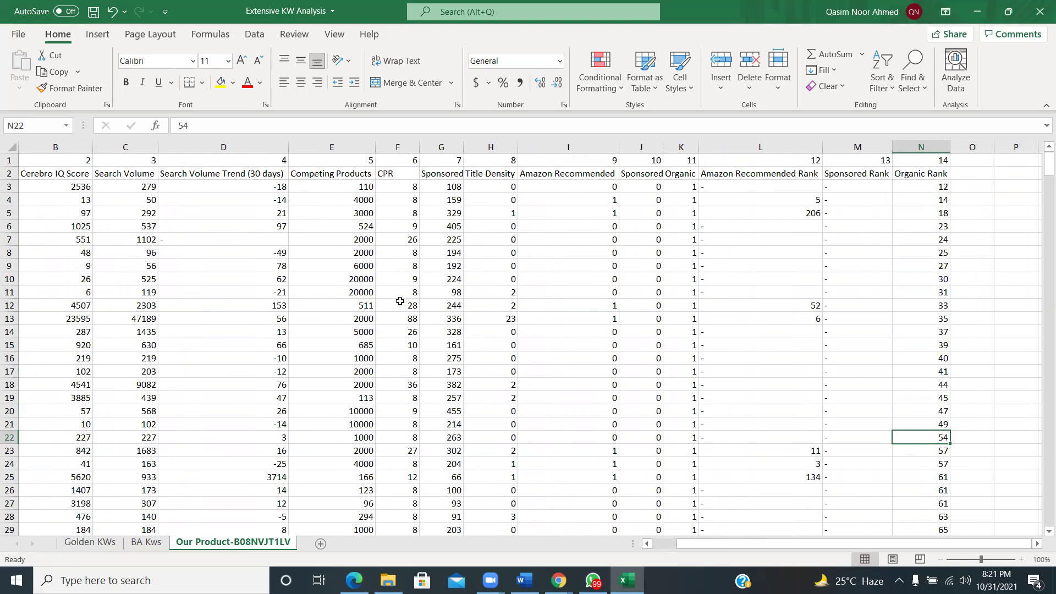
View the BA Kws sheet, return to Golden KWs, and look over the rows filtered by Organic Rank
left_click(144, 543)
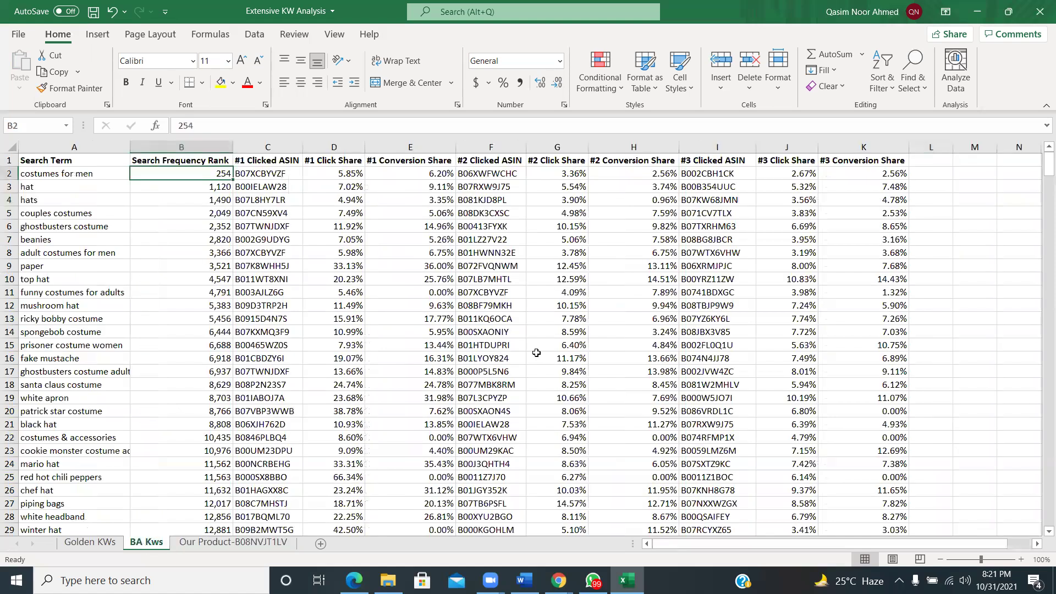
left_click(89, 543)
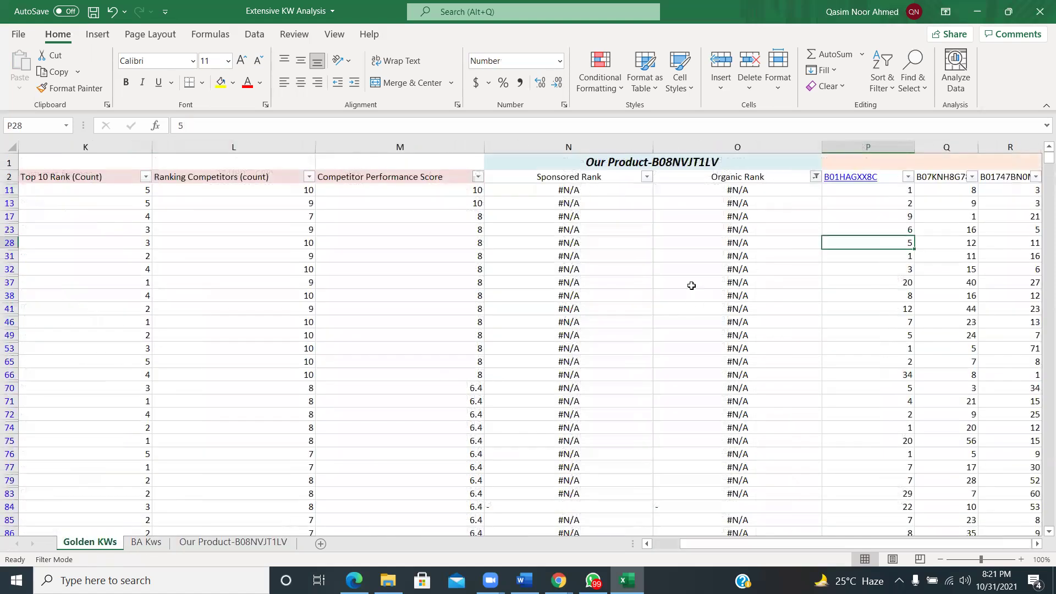
scroll(690, 285, "down", 2)
scroll(691, 331, "up", 2)
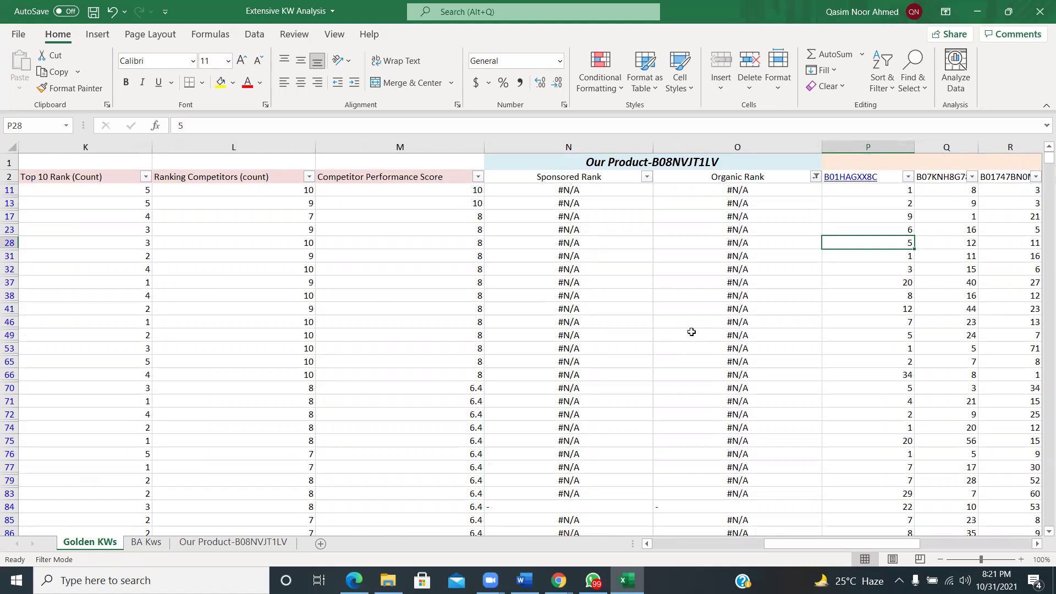
Filter the Ranking Competitors (count) column in Golden KWs to exclude the values 1, 2, 3 and 4
scroll(691, 331, "left", 2)
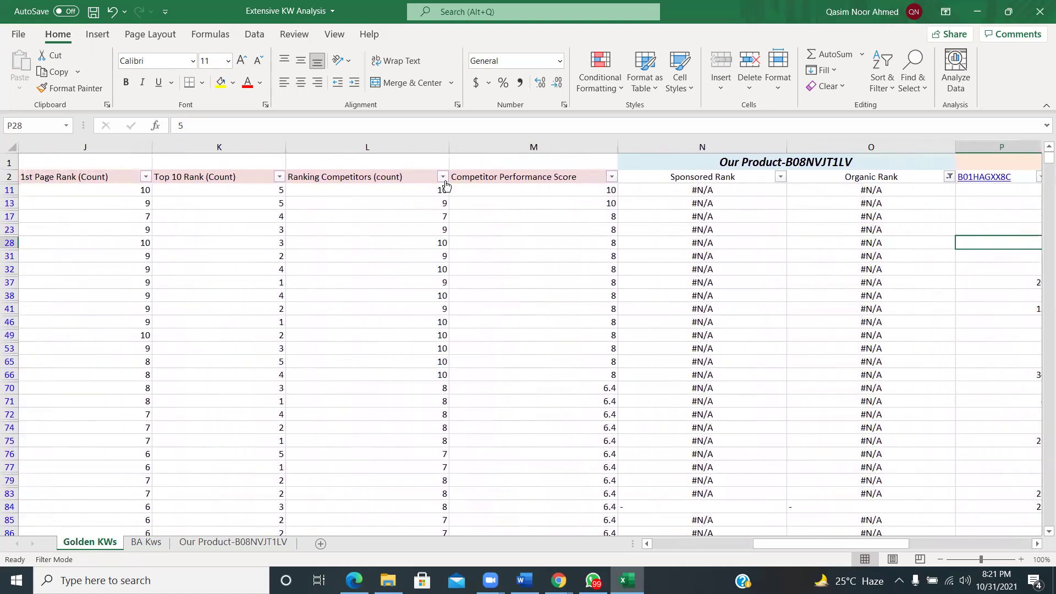
left_click(443, 177)
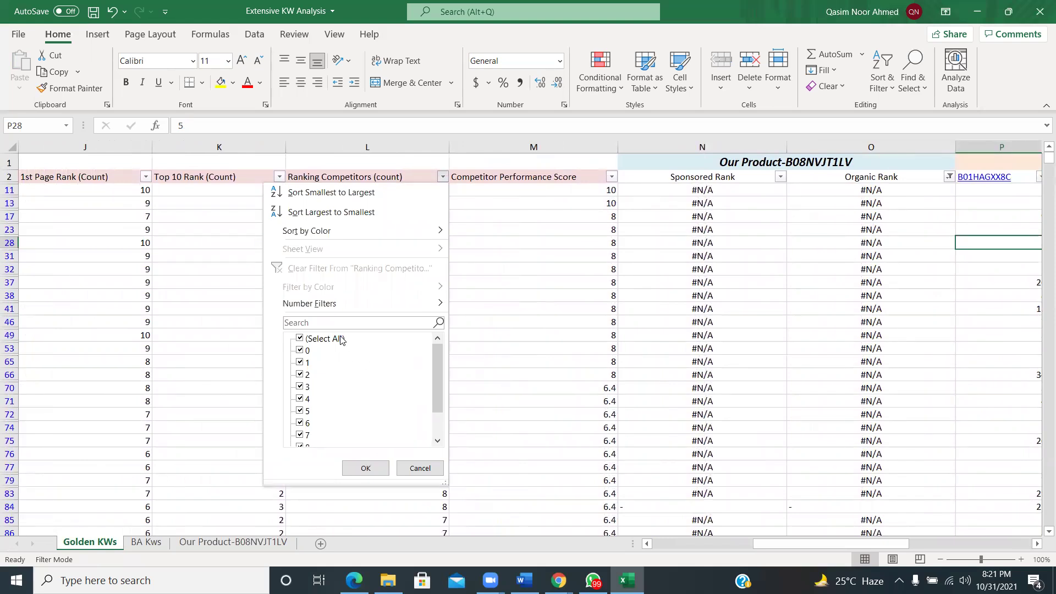
left_click(300, 399)
left_click(300, 386)
left_click(300, 375)
left_click(300, 363)
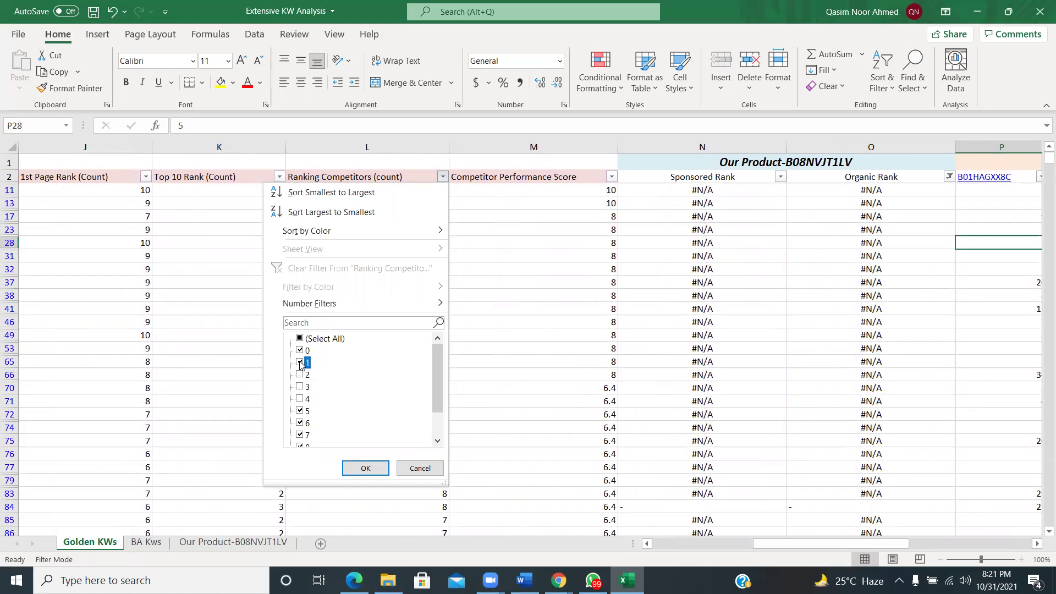
left_click(366, 468)
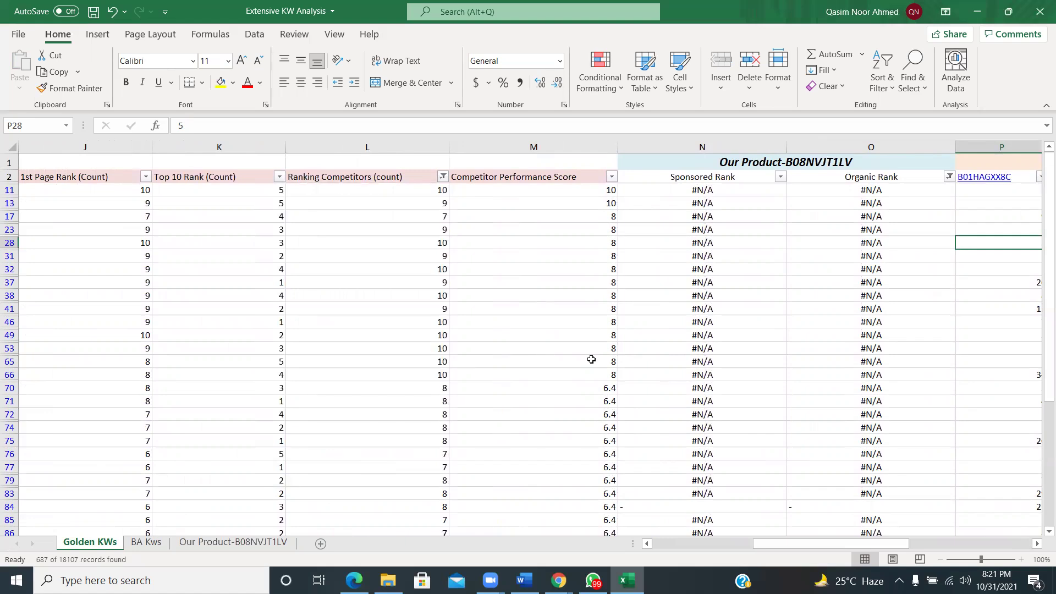
Filter the SFR column to exclude the #N/A entries, keeping only keywords with a search frequency rank
scroll(591, 359, "right", 2)
scroll(591, 359, "left", 3)
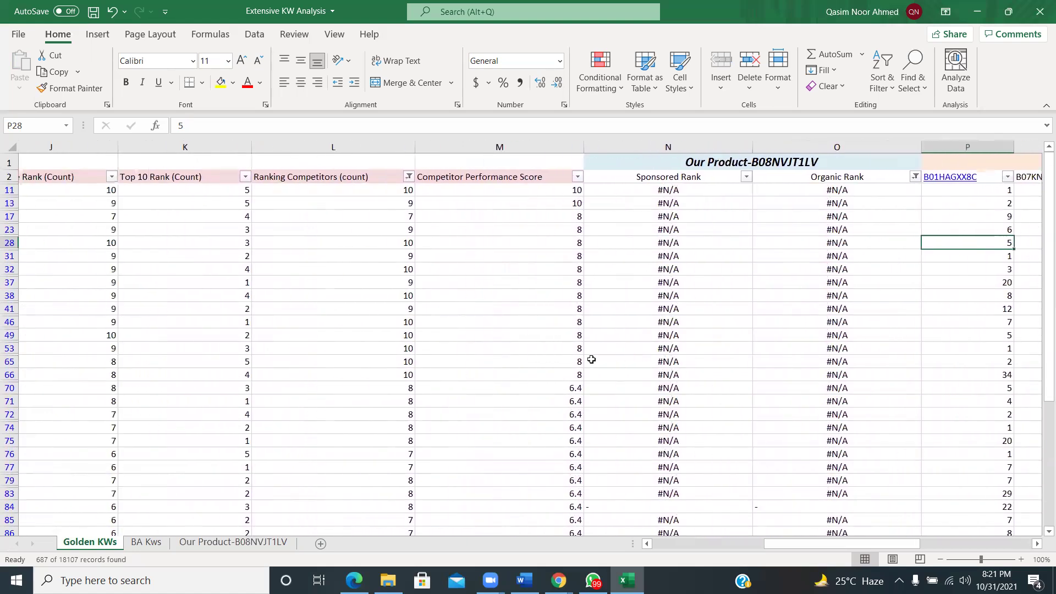
scroll(592, 360, "left", 9)
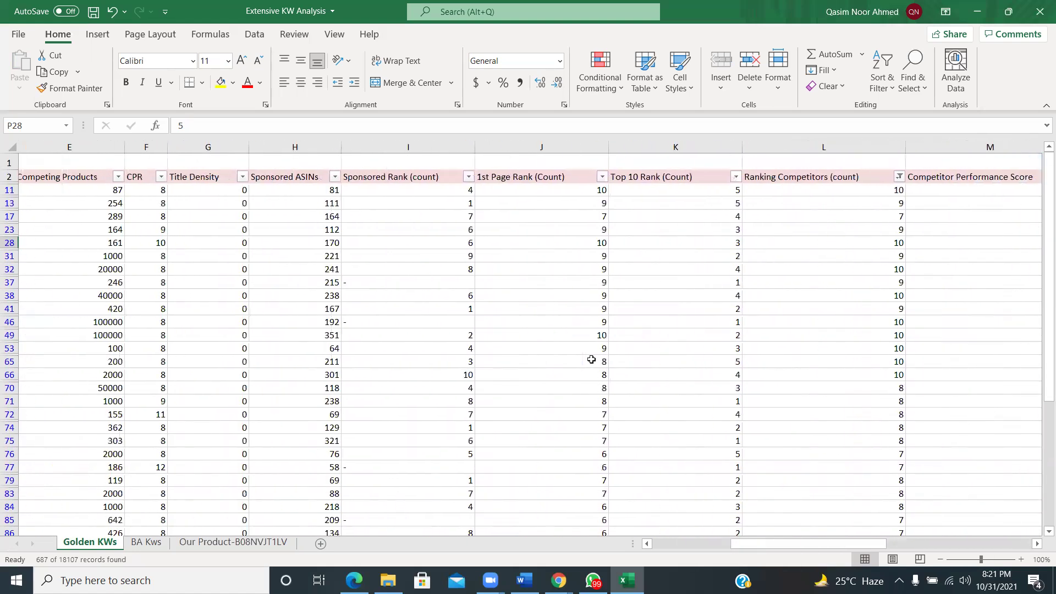
scroll(592, 359, "left", 1)
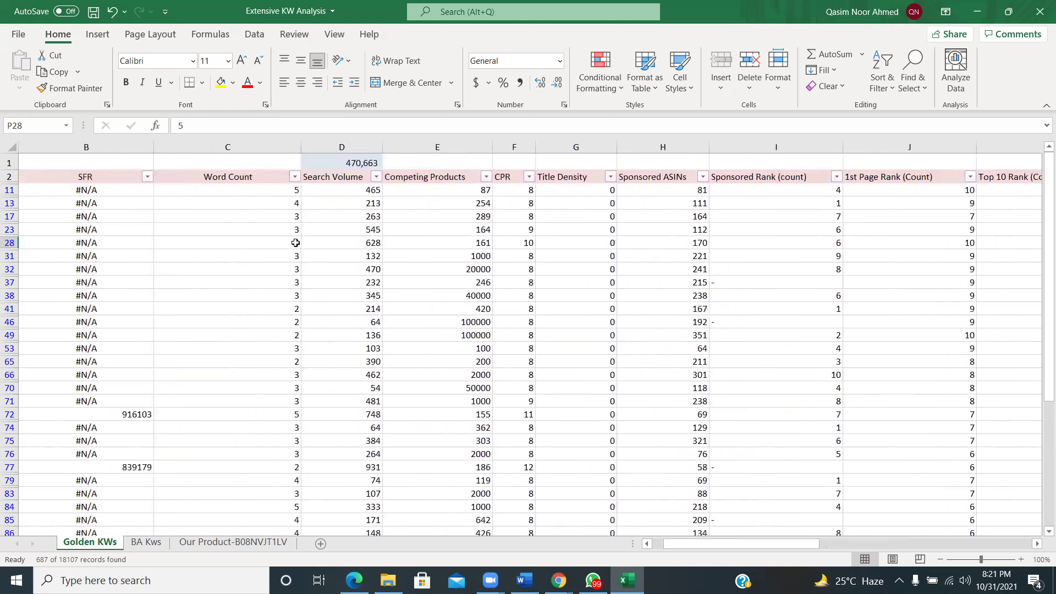
left_click(149, 178)
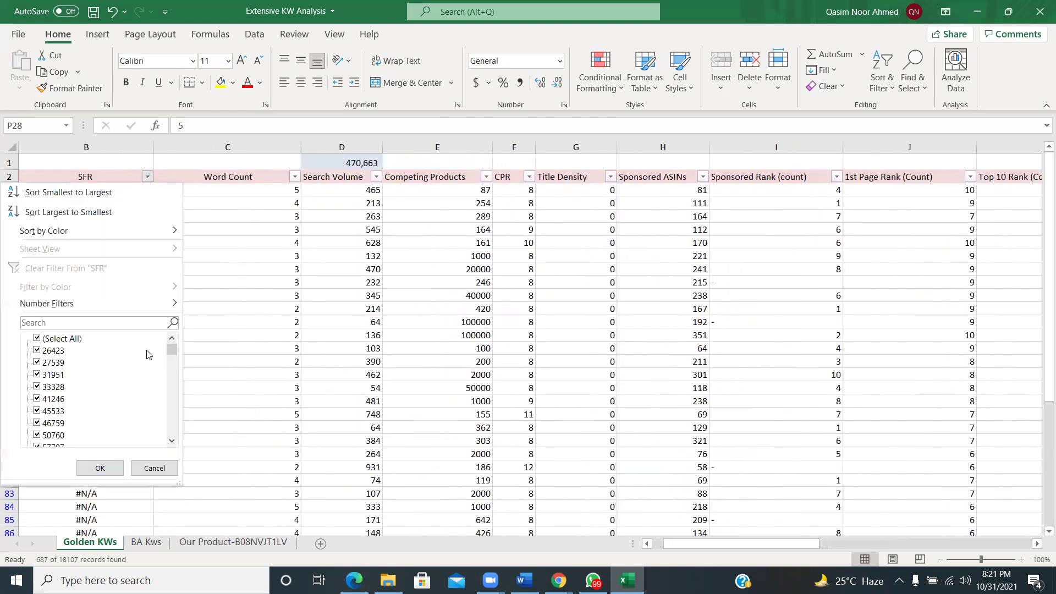
left_click_drag(169, 357, 170, 435)
left_click(52, 435)
left_click(100, 468)
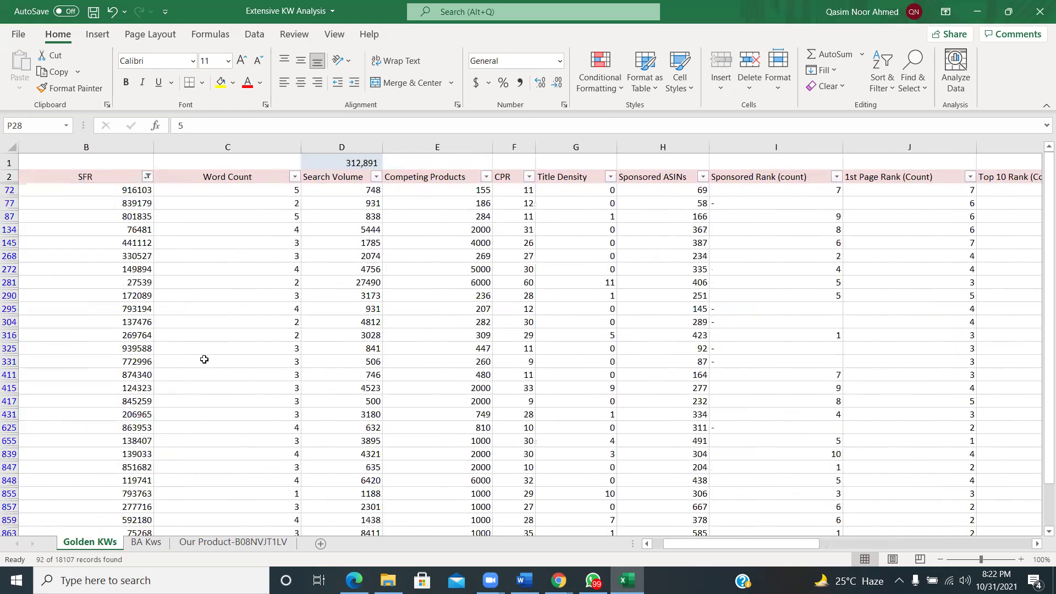
Look over the filtered rows, checking the SFR values, the ranking competitor counts and our product's rank columns
scroll(207, 349, "left", 2)
scroll(209, 349, "right", 2)
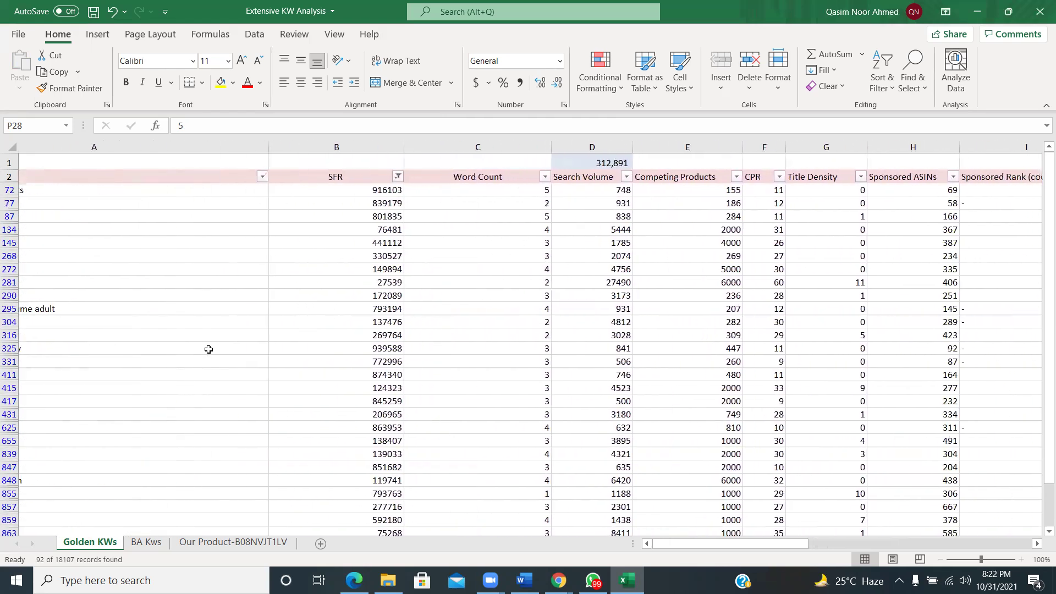
scroll(396, 340, "right", 1)
scroll(395, 341, "left", 1)
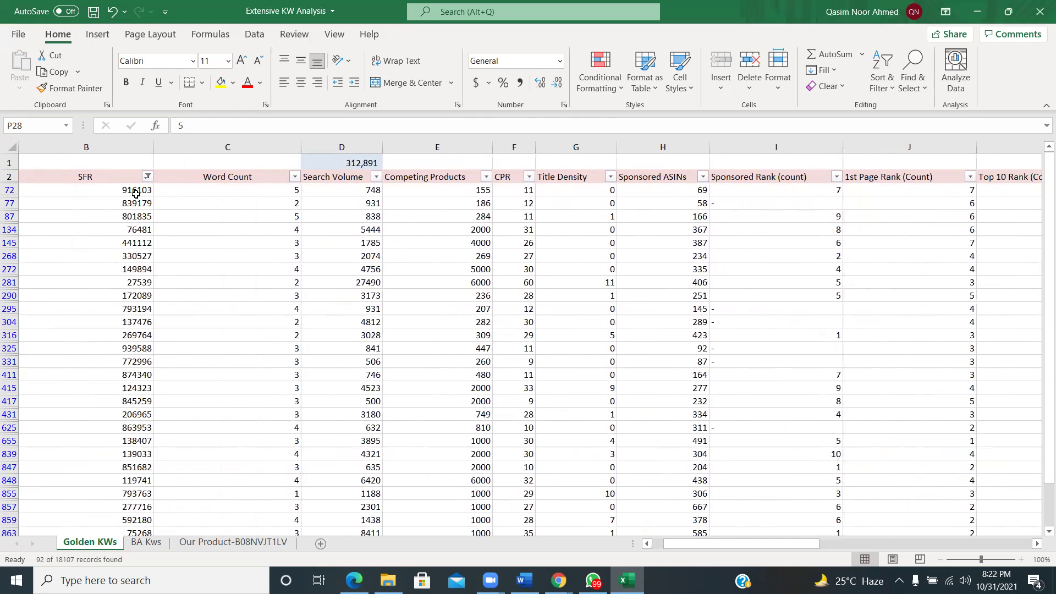
left_click_drag(136, 194, 157, 313)
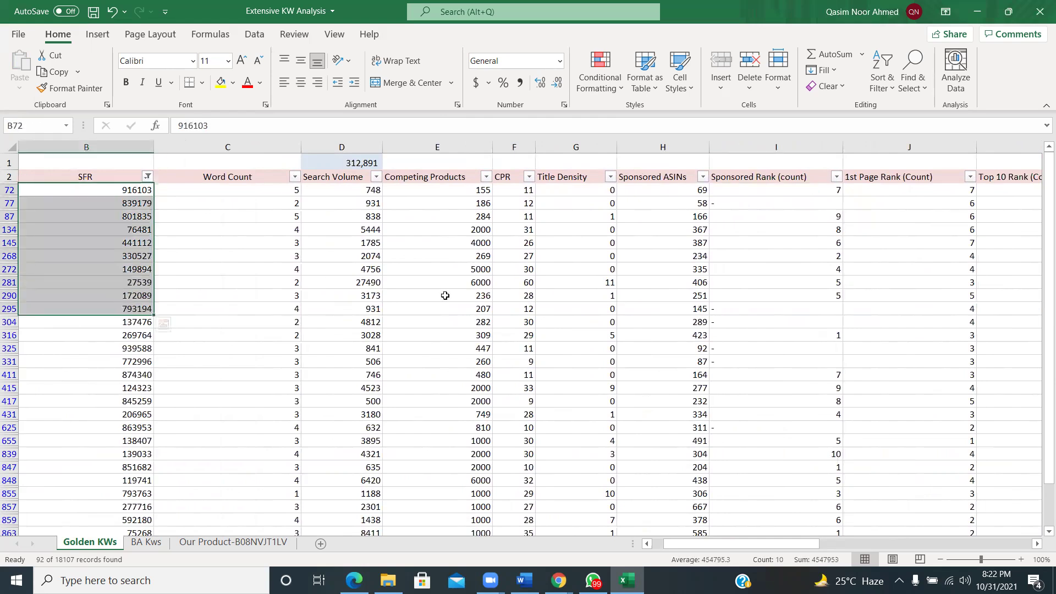
left_click(445, 296)
scroll(445, 295, "right", 3)
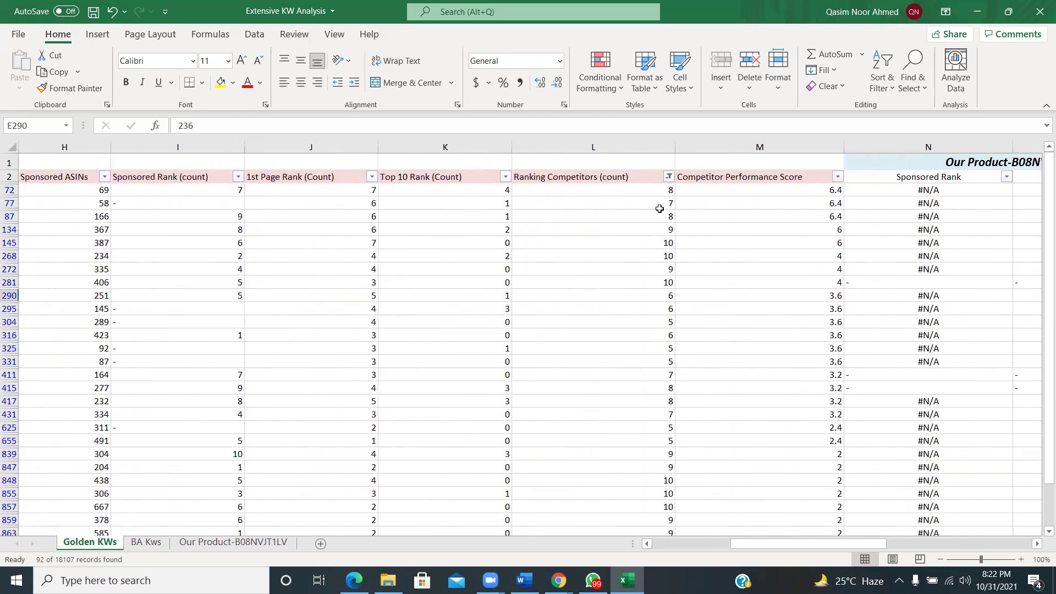
left_click(607, 191)
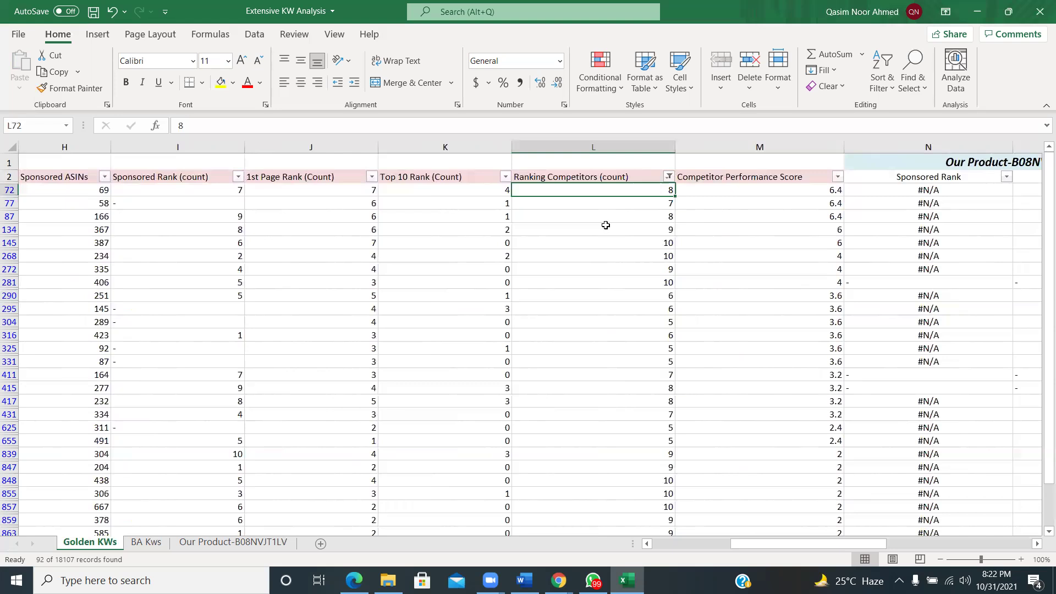
scroll(605, 224, "right", 2)
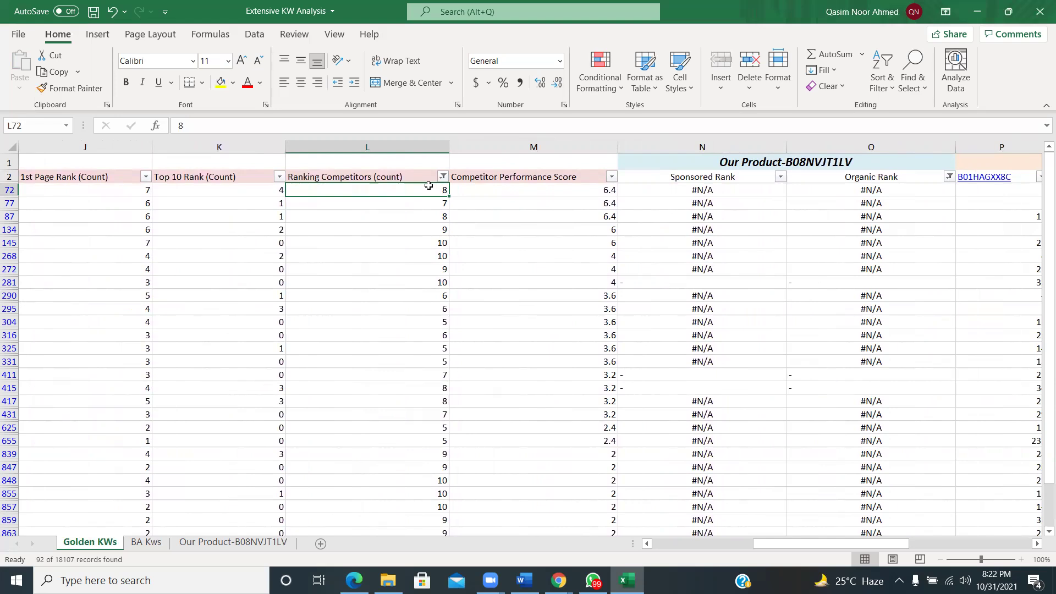
scroll(584, 229, "right", 2)
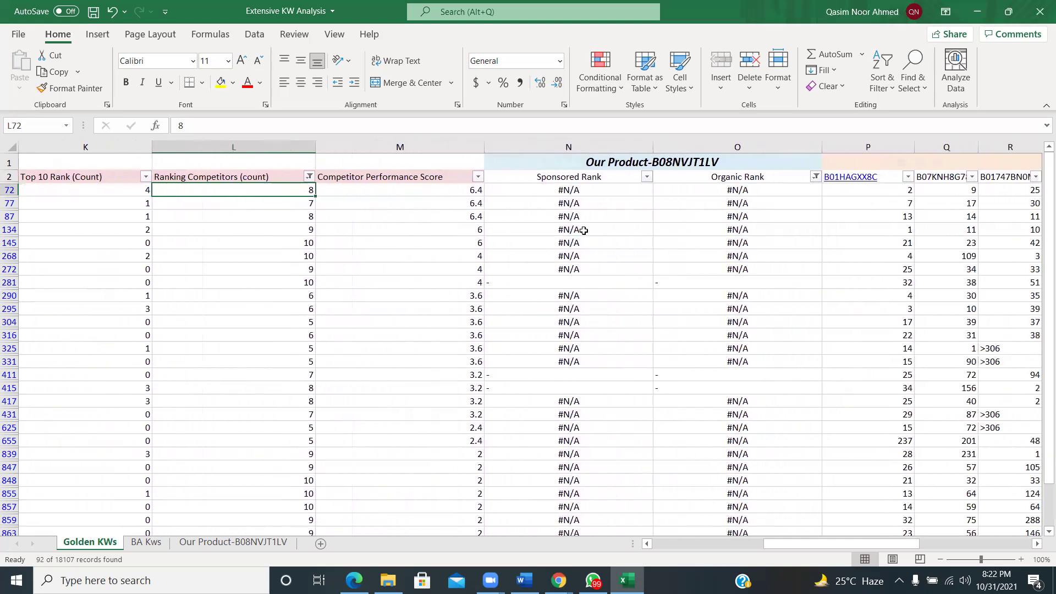
Check our product's Organic Rank values up to row 72, and follow that row back to its keyword phrase
left_click(687, 283)
key("Up")
key("Up")
key("Up")
key("Up")
key("Up")
key("Up")
key("Up")
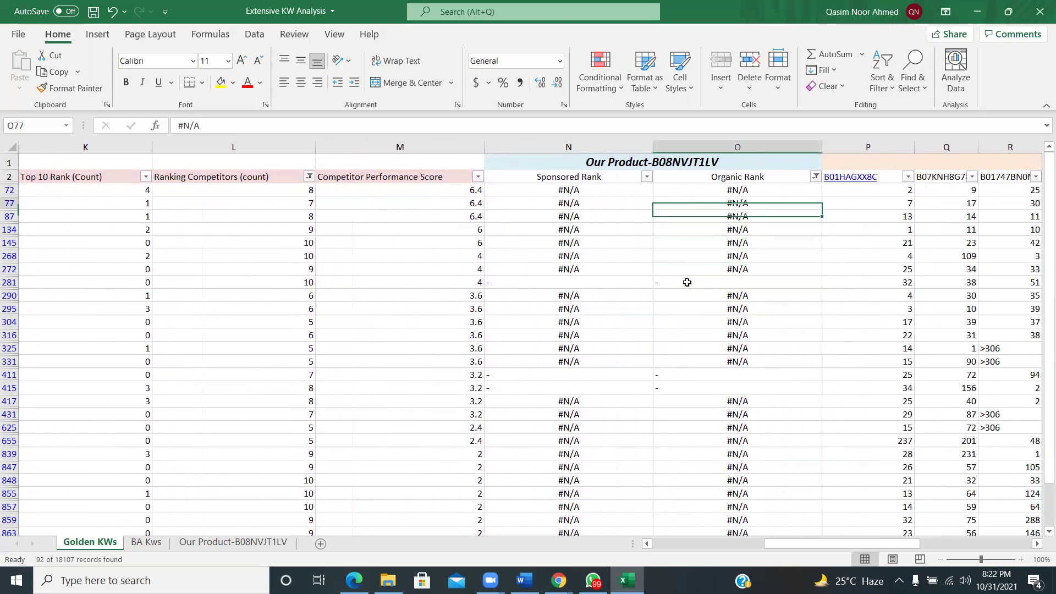
key("Left")
key("Left")
key("Left")
key("Left")
key("Left")
key("Left")
key("Left")
key("Left")
key("Left")
key("Left")
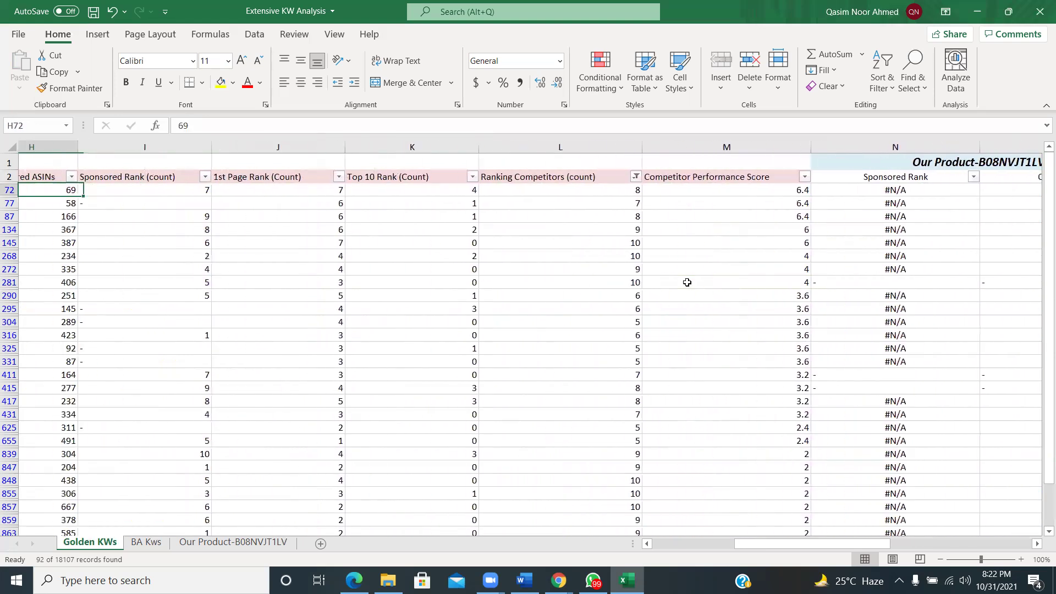
key("Left")
key("Left")
key("Left")
key("Left")
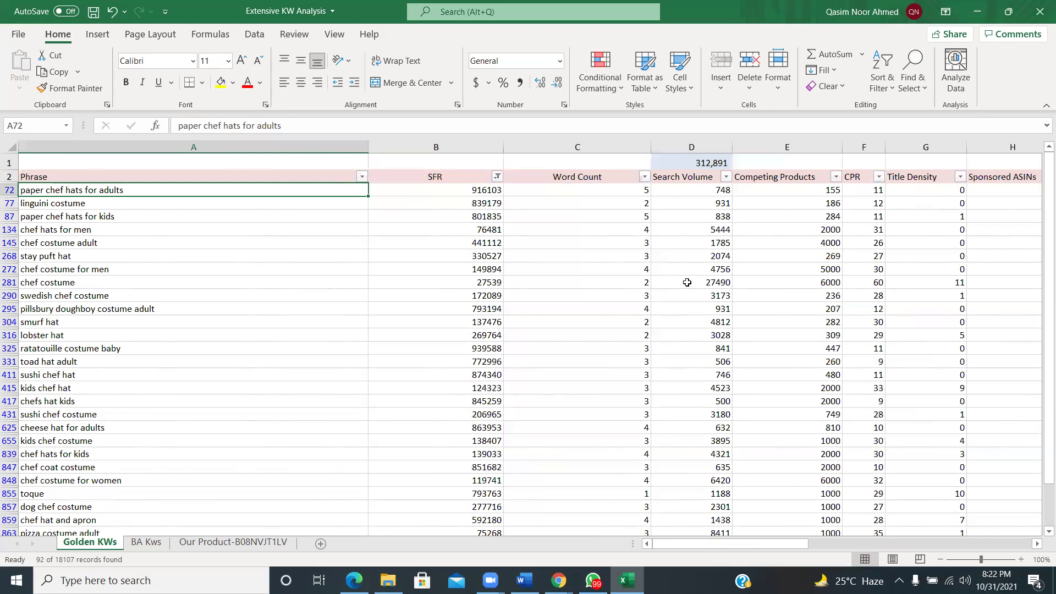
Examine row 72 from its SFR and Search Volume across to Ranking Competitors and our product's Organic Rank
key("Right")
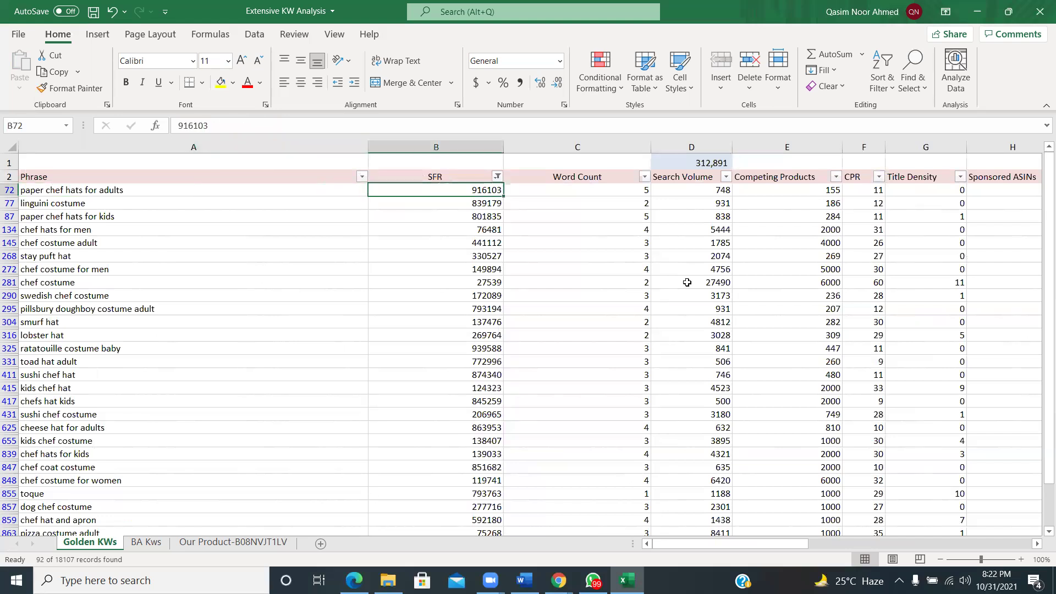
key("Right")
key("Right")
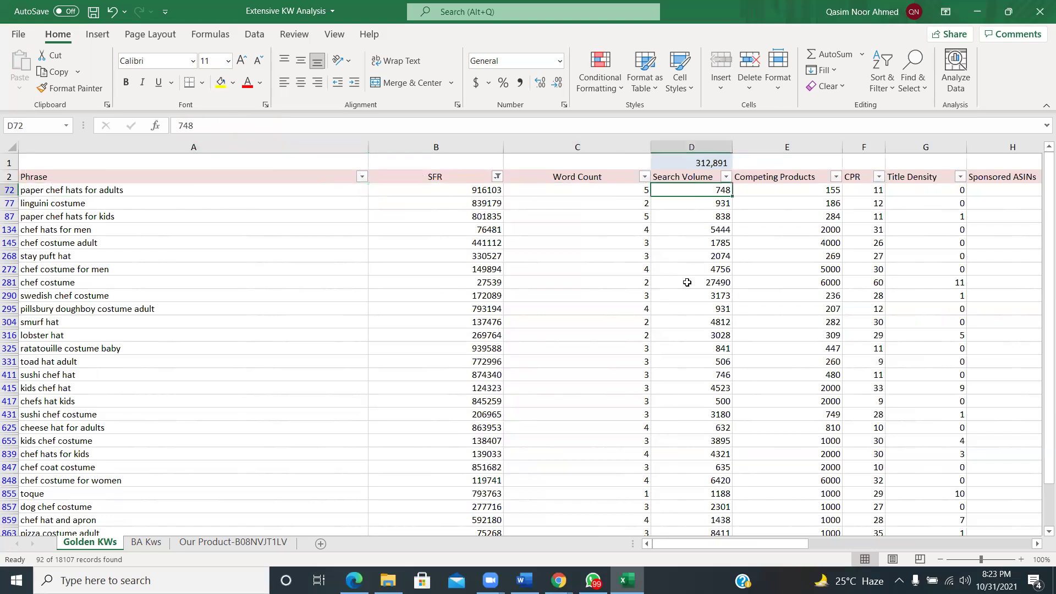
key("Right")
key("Right")
key("Right")
key("Right")
key("Right")
key("Right")
key("Right")
key("Right")
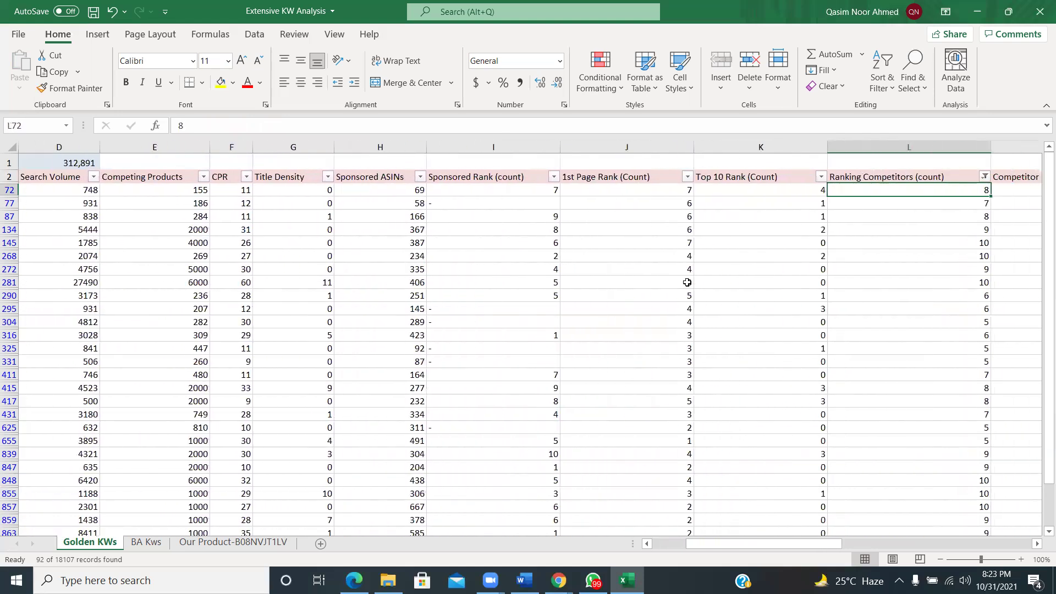
key("Right")
key("Right")
key("Right")
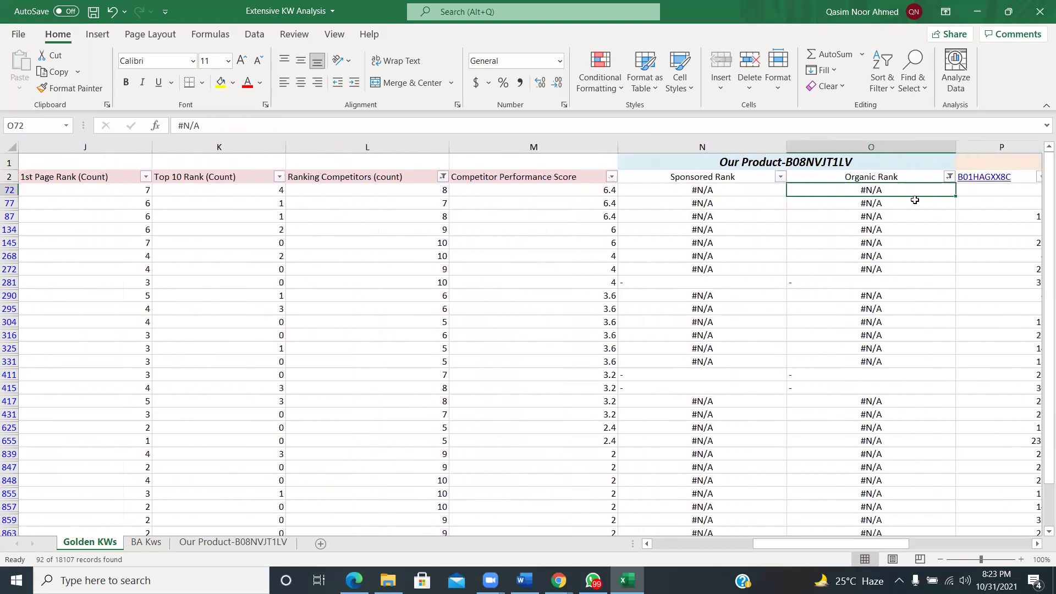
Compare the Competitor Performance Score in row 72 with our product's Sponsored Rank and Organic Rank
left_click(785, 161)
left_click(834, 185)
key("Left")
key("Left")
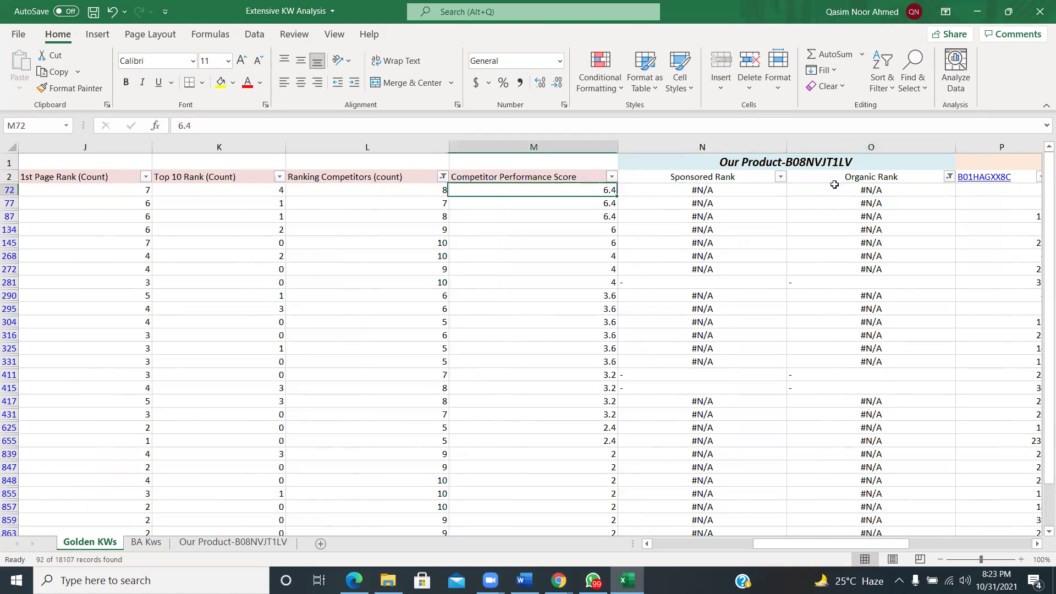
key("Right")
key("Right")
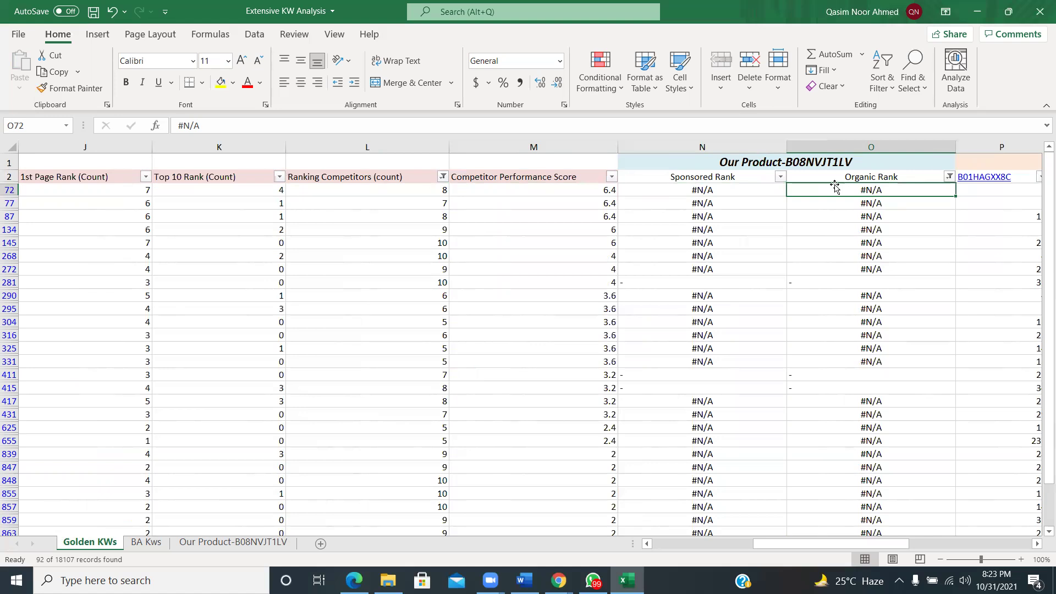
Highlight the phrase "paper chef hats for adults" in row 72 with a light green fill
key("Left")
key("Left")
key("Left")
key("Left")
key("Left")
key("Left")
key("Left")
key("Left")
key("Left")
key("Left")
key("Left")
key("Left")
key("Left")
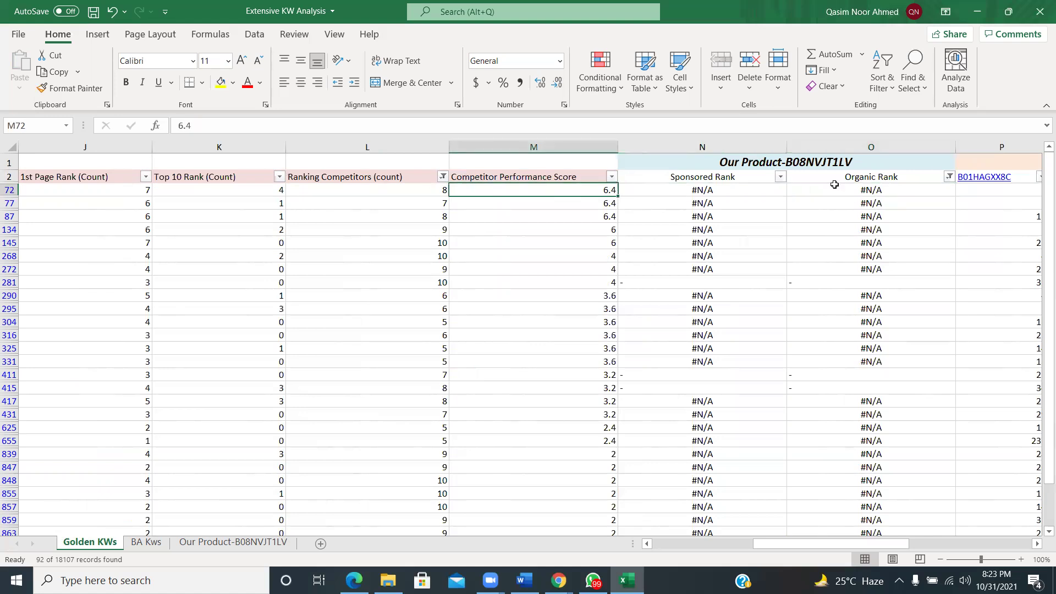
key("Left")
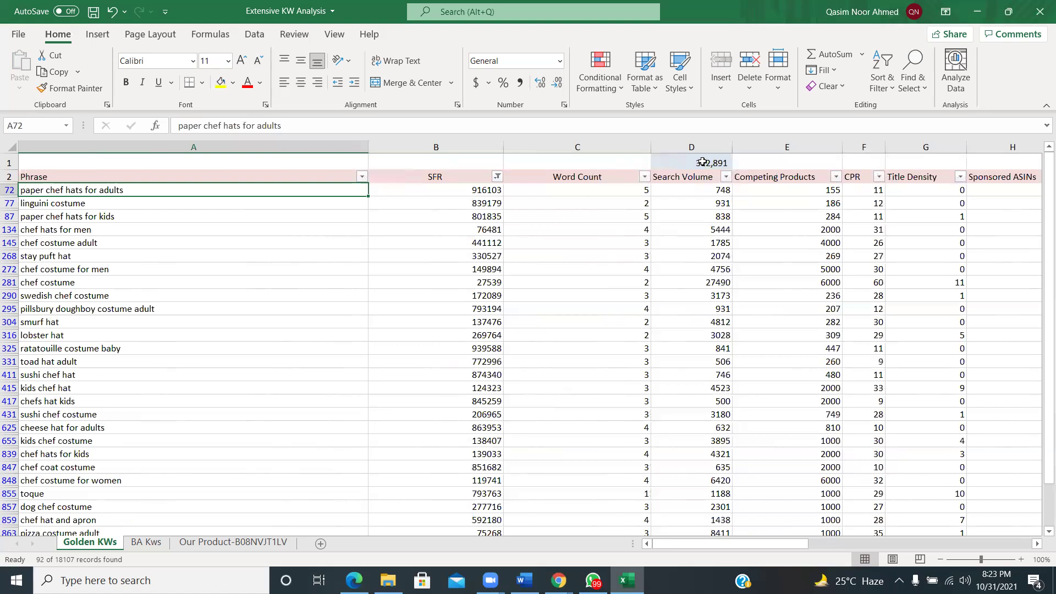
left_click(233, 88)
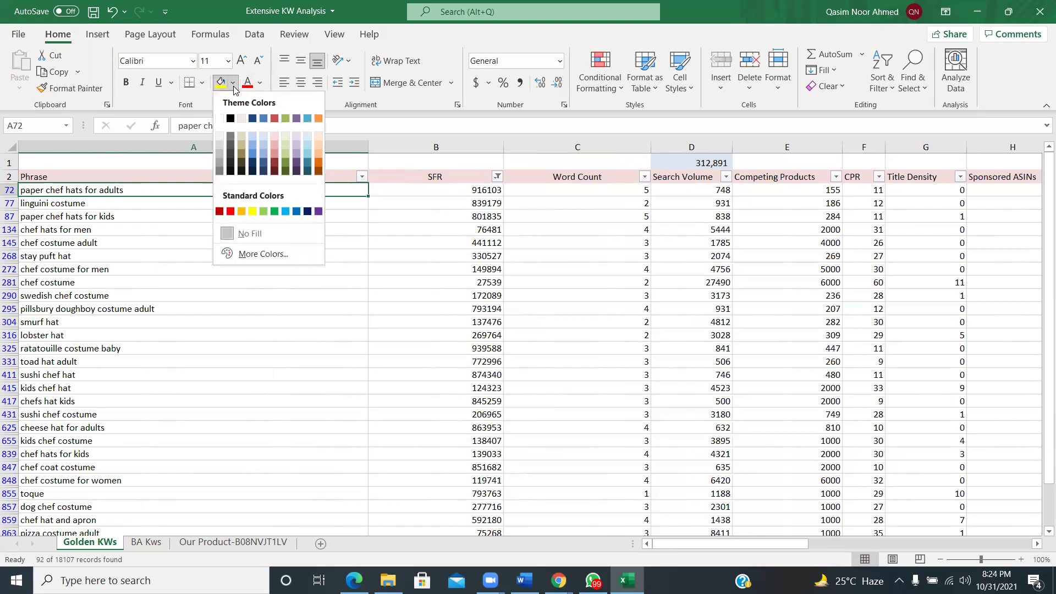
left_click(264, 211)
Examine row 145 from its SFR across the ranking counts to its Competitor Performance Score
left_click(449, 238)
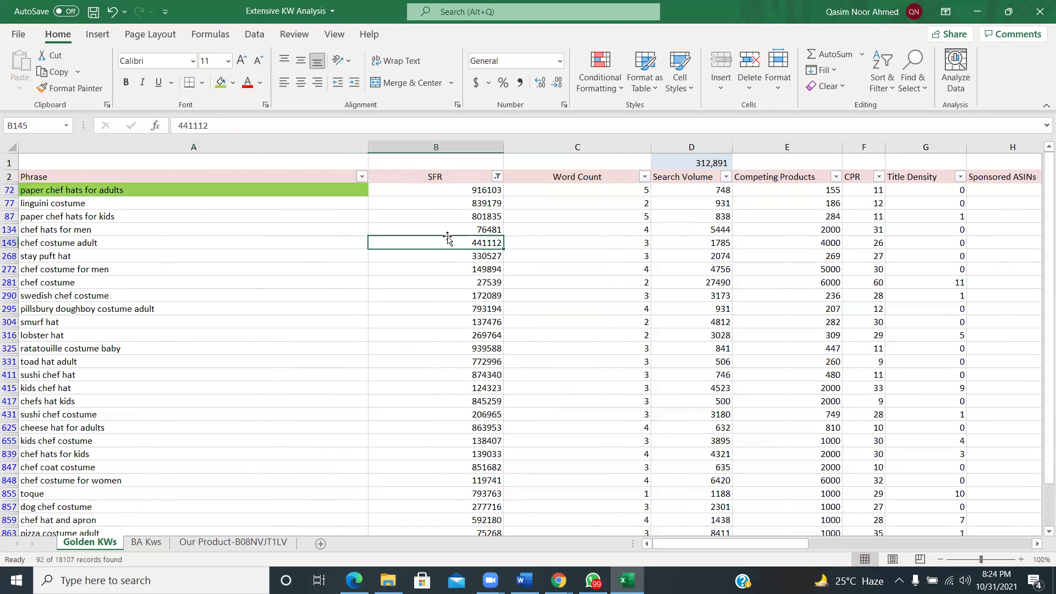
key("Right")
key("Right")
key("Right")
key("Right")
key("Right")
key("Right")
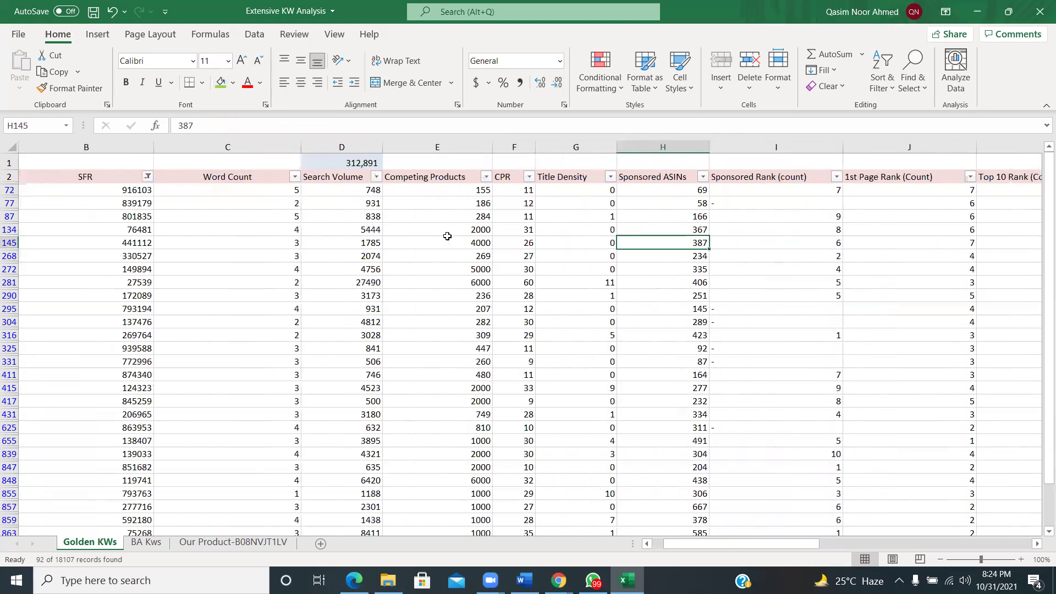
key("Right")
key("Right")
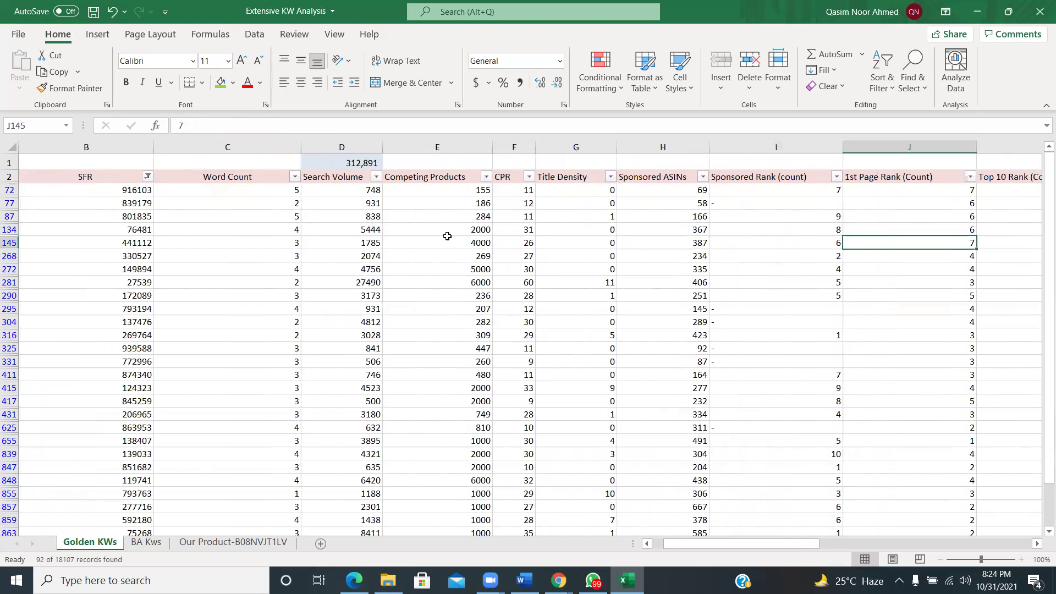
key("Right")
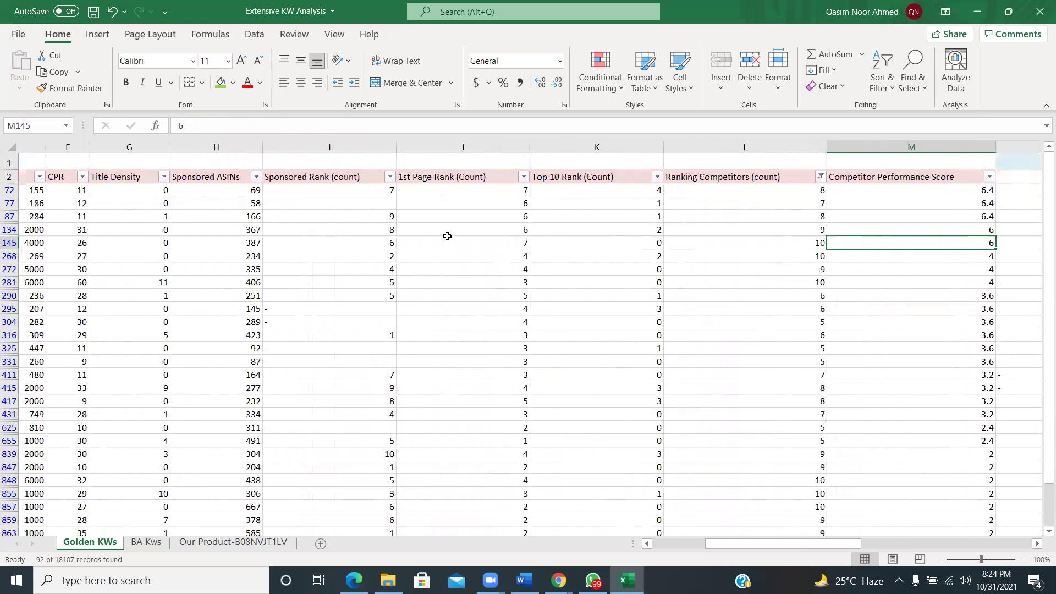
Check the Ranking Competitors and Competitor Performance Score columns from row 145 up to their headings and row 72
key("Right")
key("Up")
key("Up")
key("Up")
key("Up")
key("Up")
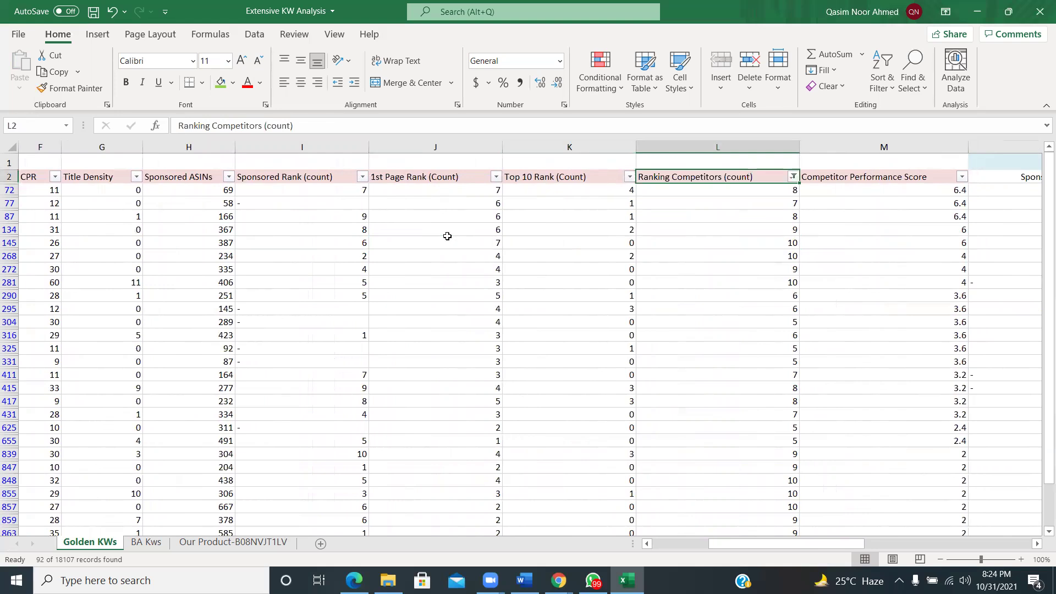
key("Right")
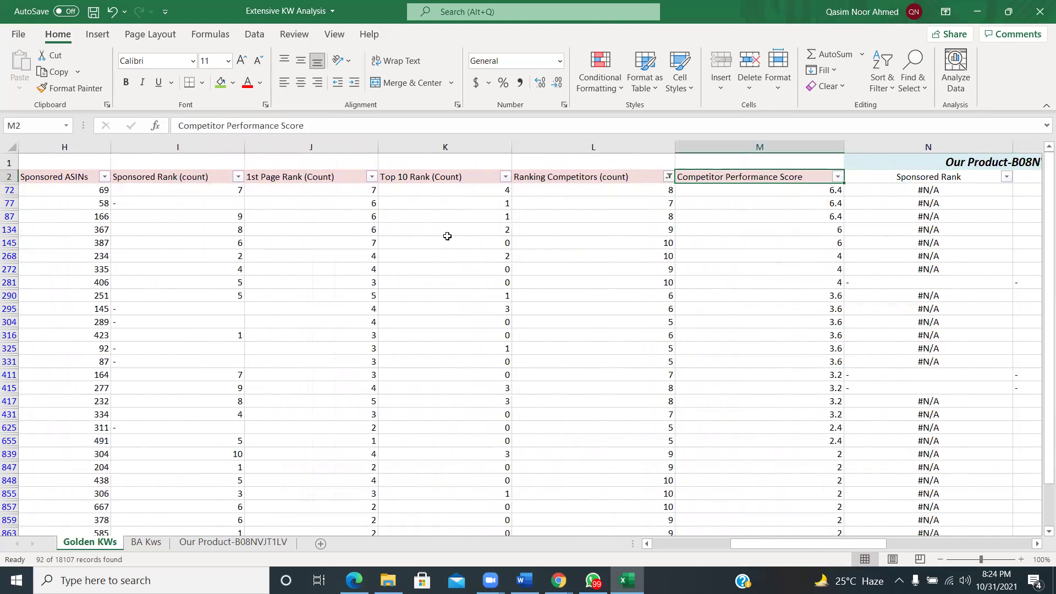
key("Down")
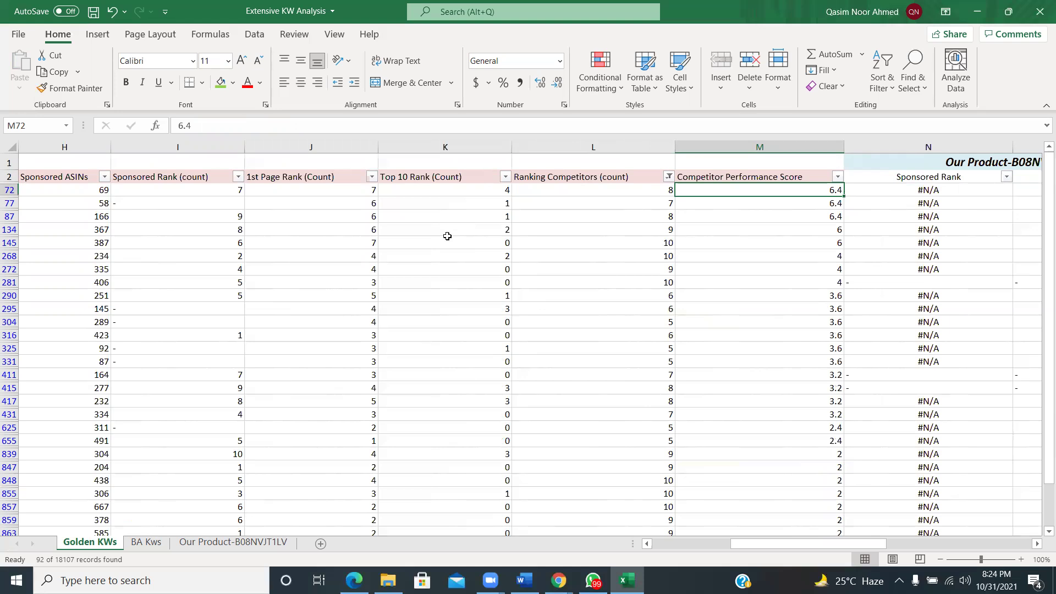
Filter the Competitor Performance Score column to exclude the scores 1.2, 1.6, 2 and 2.4
left_click(837, 177)
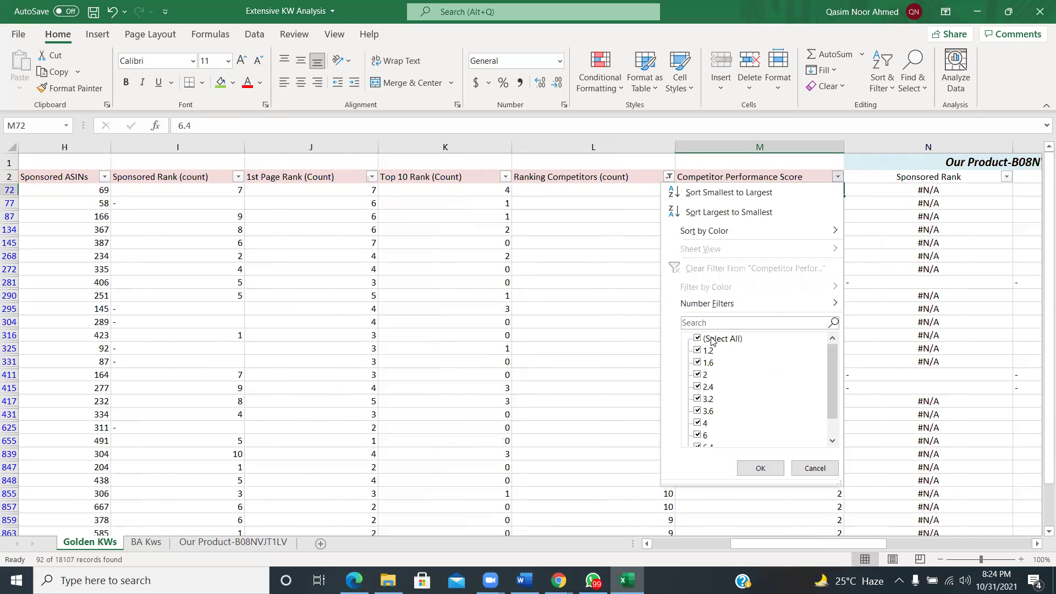
left_click(708, 387)
left_click(705, 375)
left_click(708, 363)
left_click(708, 351)
left_click(748, 469)
left_click(783, 398)
key("Down")
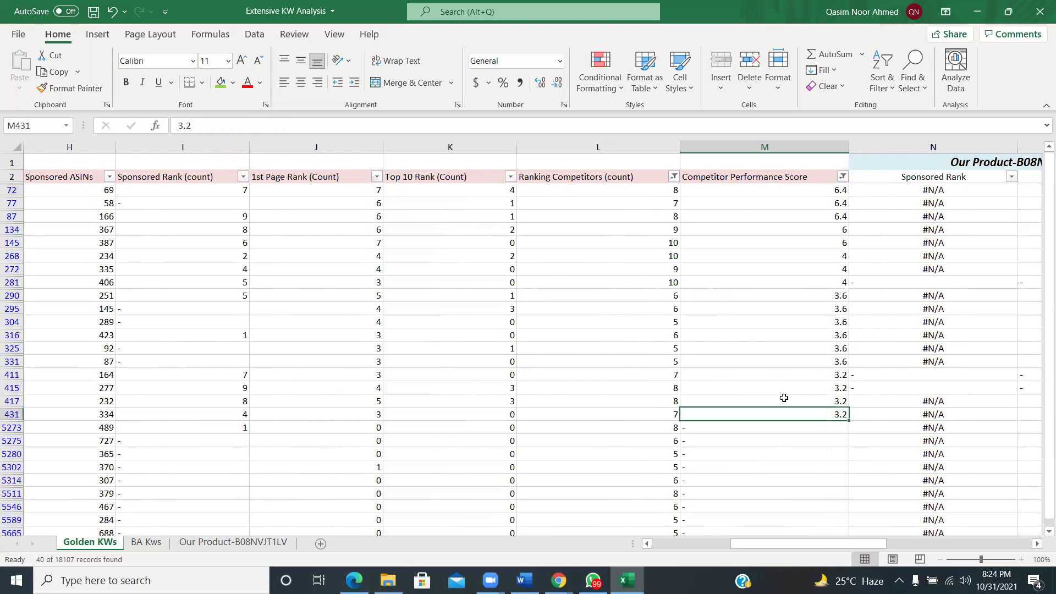
Exclude the "-" entries from the Competitor Performance Score filter as well
left_click(842, 176)
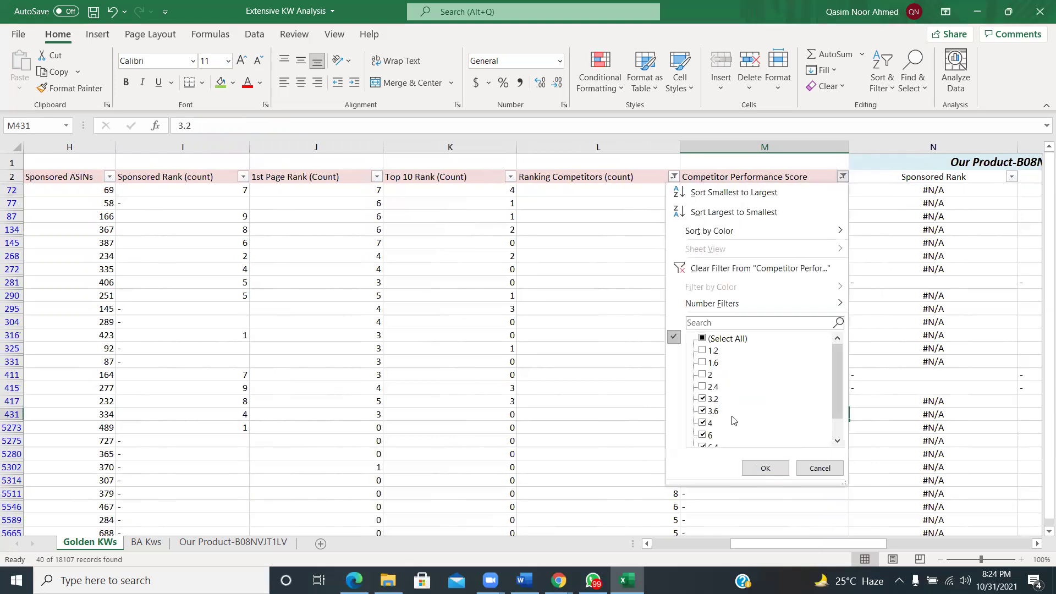
left_click_drag(834, 396, 835, 412)
left_click(710, 434)
left_click(765, 468)
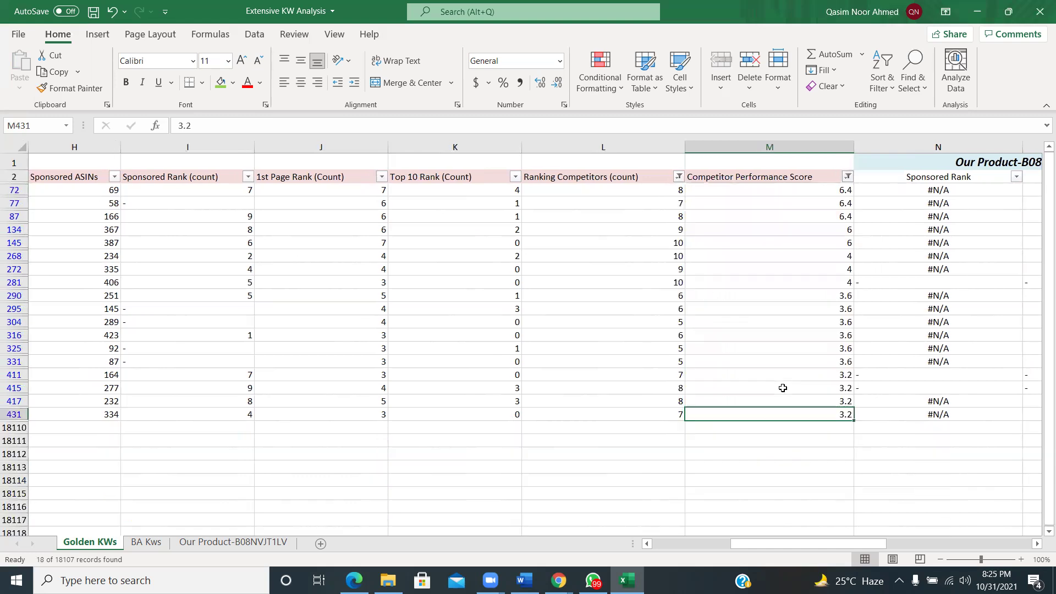
Review the filtered Competitor Performance Scores from row 431 upwards
key("Up")
key("Up")
key("Up")
key("Up")
key("Up")
key("Up")
key("Up")
key("Up")
key("Up")
key("Up")
key("Up")
key("Up")
key("Up")
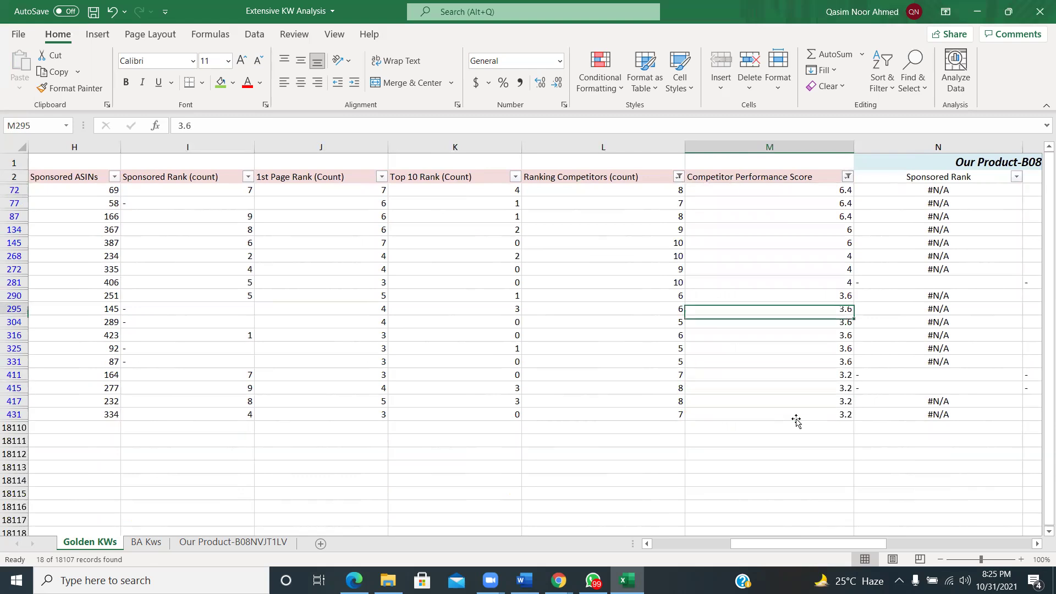
Go back to the Phrase column and select the filtered phrases from row 72 to row 417
key("Left")
key("Home")
key("Up")
left_click_drag(158, 193, 164, 408)
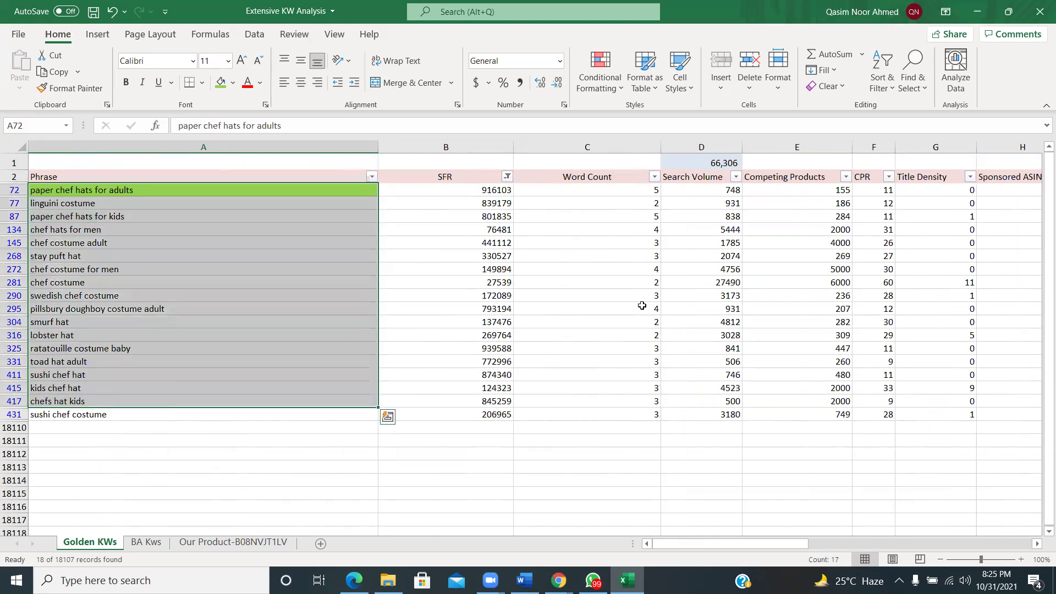
Read through the filtered keyword phrases beneath "paper chef hats for adults"
left_click(325, 348)
key("Up")
key("Up")
key("Up")
key("Up")
key("Up")
key("Up")
key("Up")
key("Up")
key("Up")
key("Up")
key("Up")
key("Up")
left_click_drag(260, 218, 273, 407)
left_click(267, 410)
left_click(370, 308)
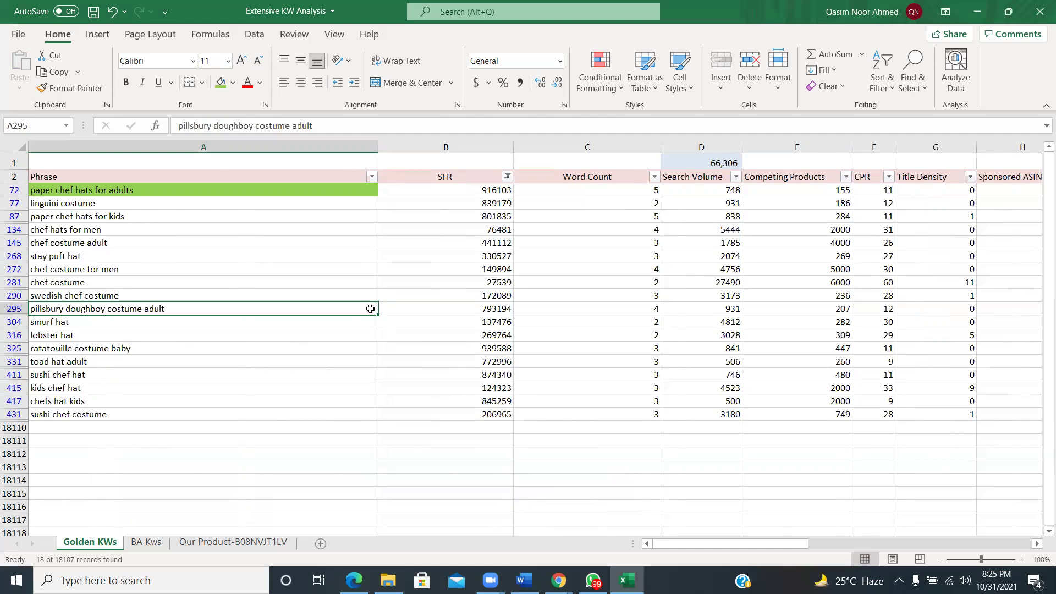
Review the SFR values from row 295 up to row 87
key("Right")
key("Up")
key("Up")
key("Up")
key("Up")
key("Up")
key("Up")
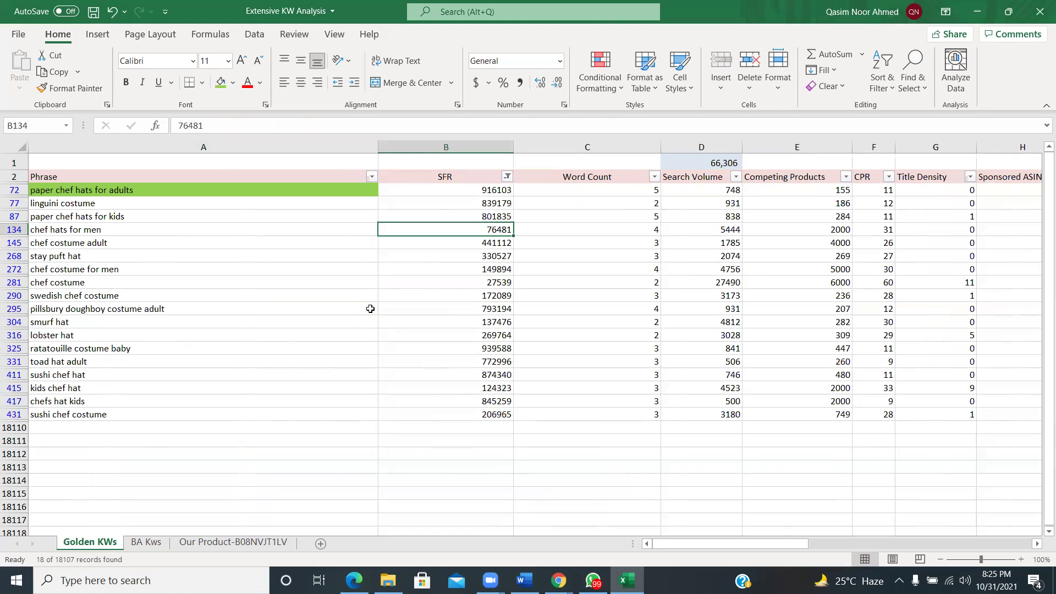
key("Up")
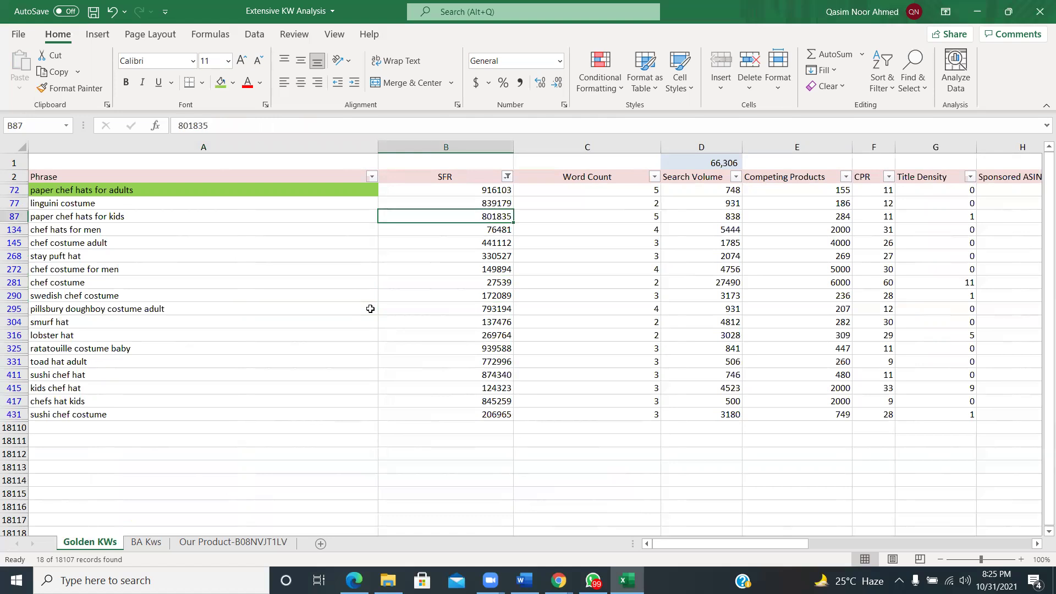
Check row 87's Word Count and Search Volume, and select the unhighlighted phrases in rows 77 to 431
key("Right")
key("Right")
key("Left")
key("Left")
key("Left")
left_click(246, 292)
left_click_drag(157, 201, 137, 414)
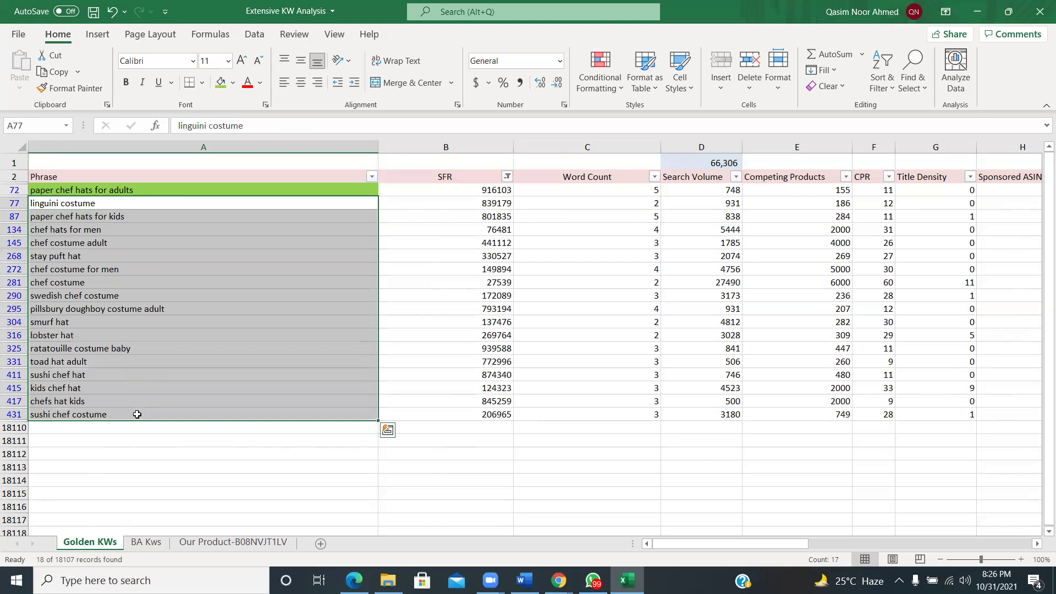
Go through the phrases from "chefs hat kids" up to "chef hats for men" in row 134
left_click(191, 396)
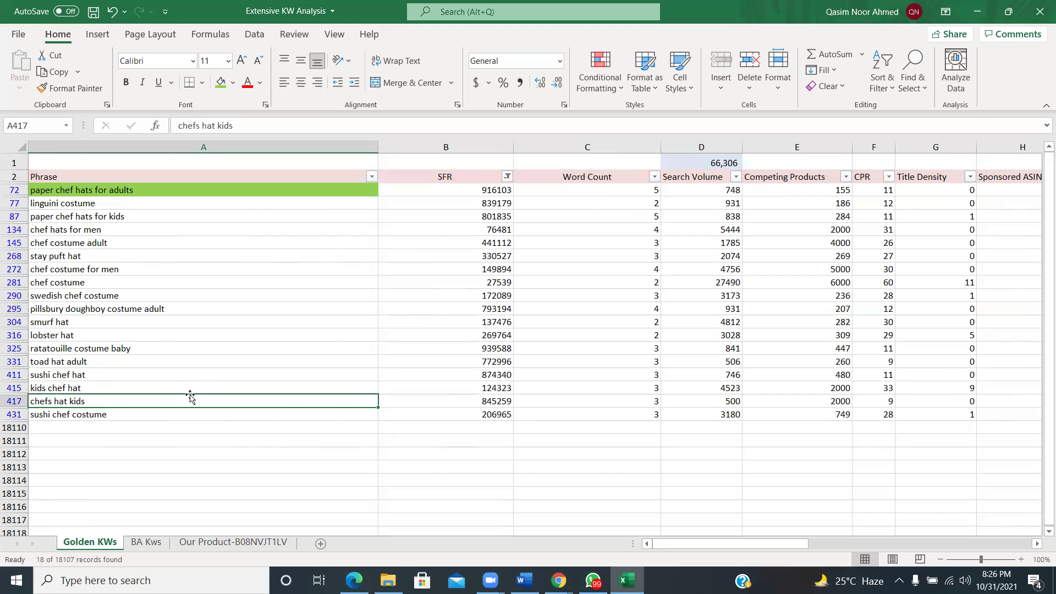
key("Up")
key("Up")
key("Up")
key("Up")
key("Up")
key("Up")
key("Up")
key("Up")
key("Up")
key("Up")
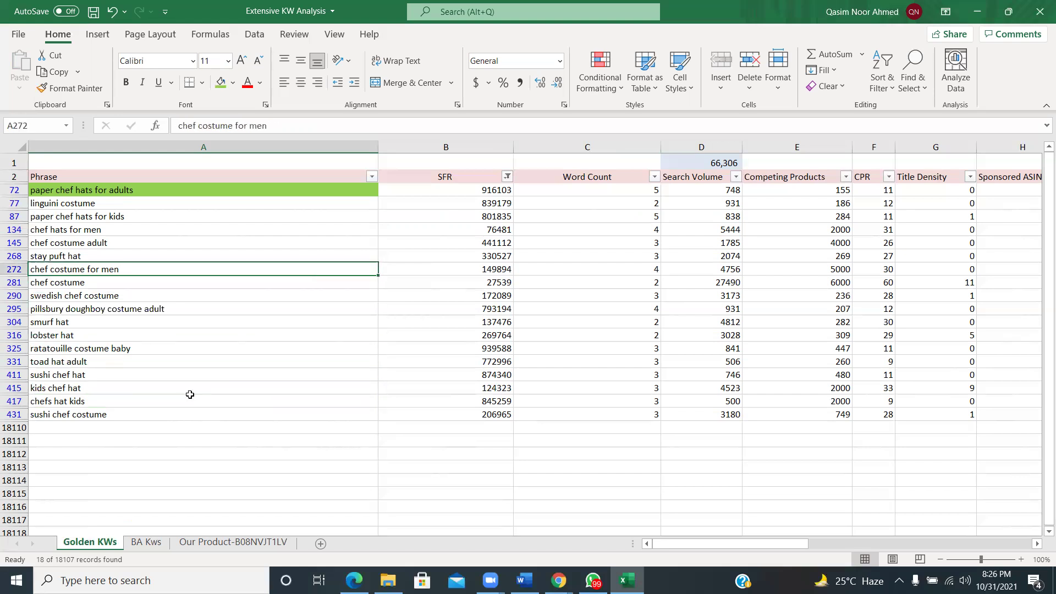
key("Up")
key("Up")
key("Up")
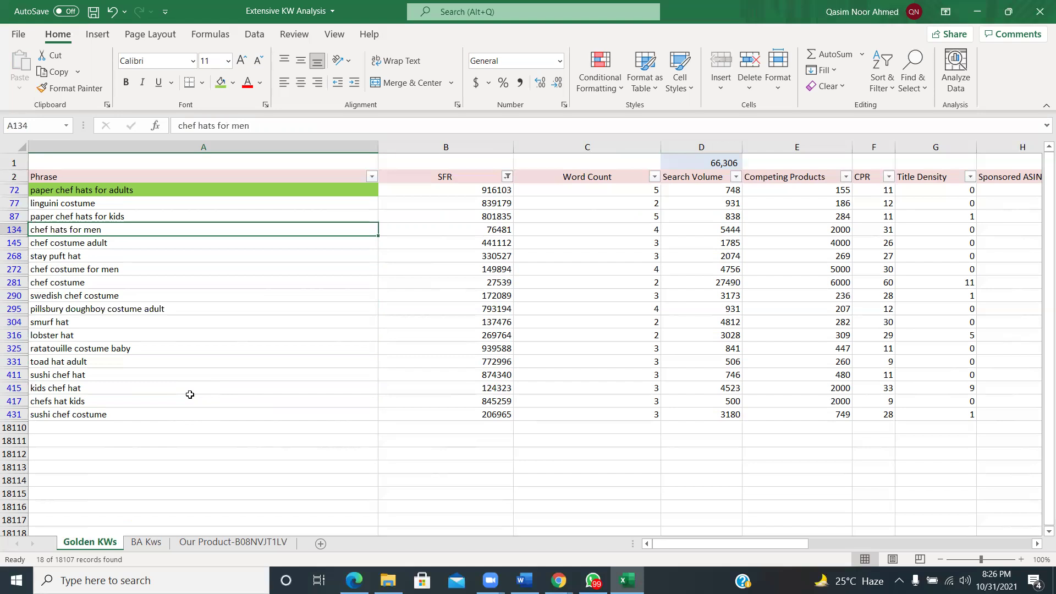
Examine the "chef hats for men" row across to its 1st Page Rank and Ranking Competitors counts
key("Right")
key("Right")
key("Right")
key("Right")
key("Right")
key("Right")
key("Right")
key("Right")
key("Right")
key("Right")
key("Right")
key("Right")
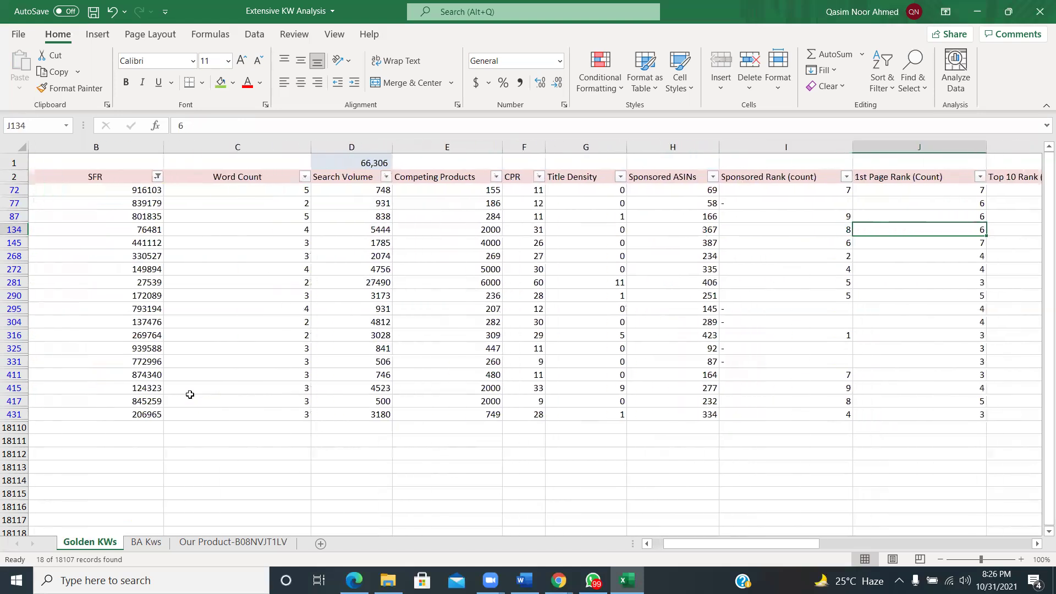
key("Left")
key("Left")
key("Right")
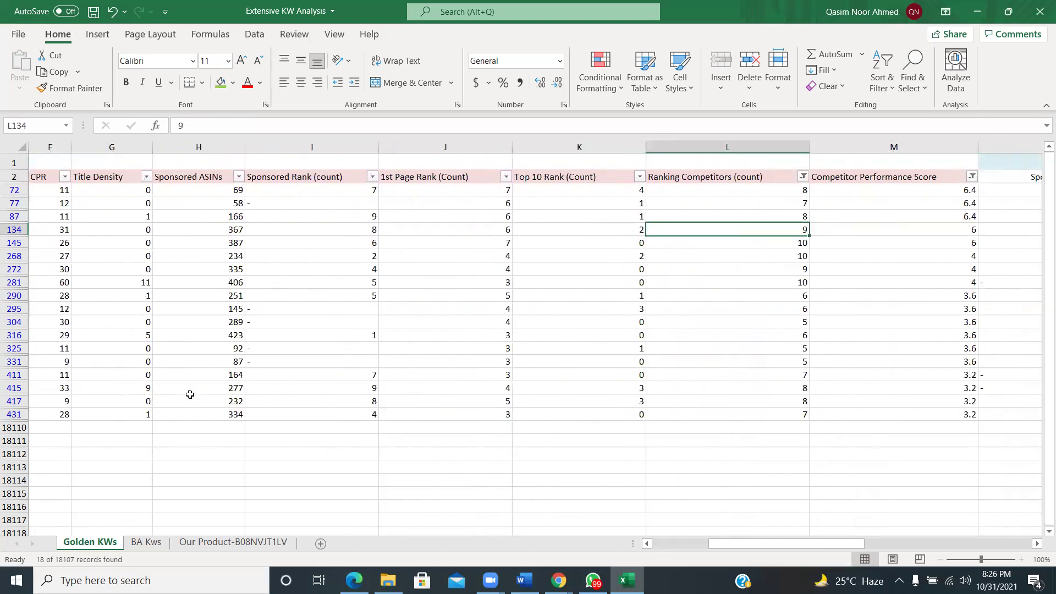
Follow row 134 back through its Search Volume to its phrase, and move up to "linguini costume"
key("Left")
key("Left")
key("Left")
key("Left")
key("Left")
key("Left")
key("Left")
key("Left")
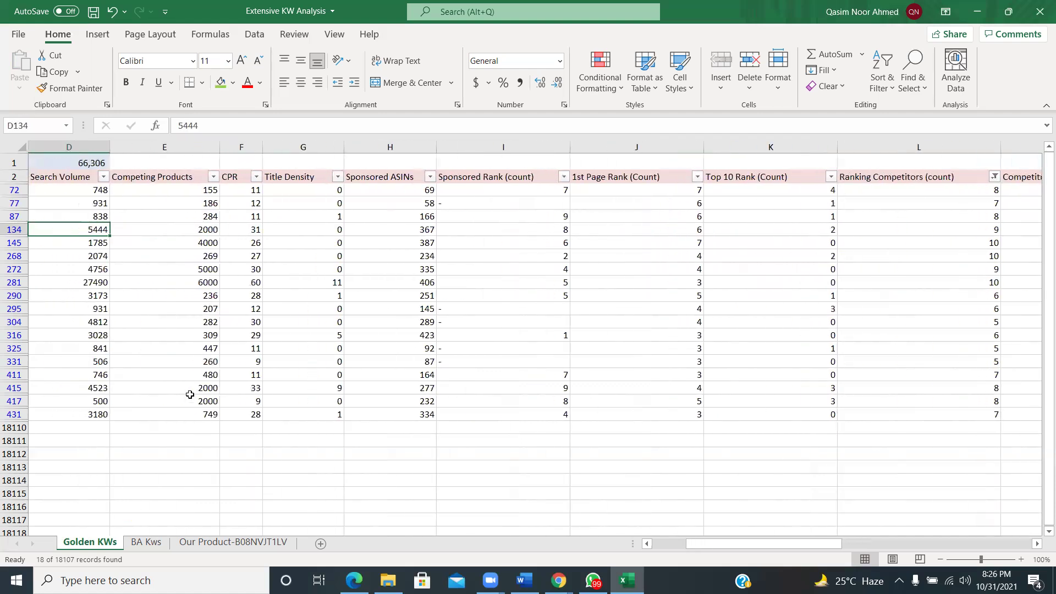
key("Left")
key("Left")
key("Left")
key("Up")
key("Up")
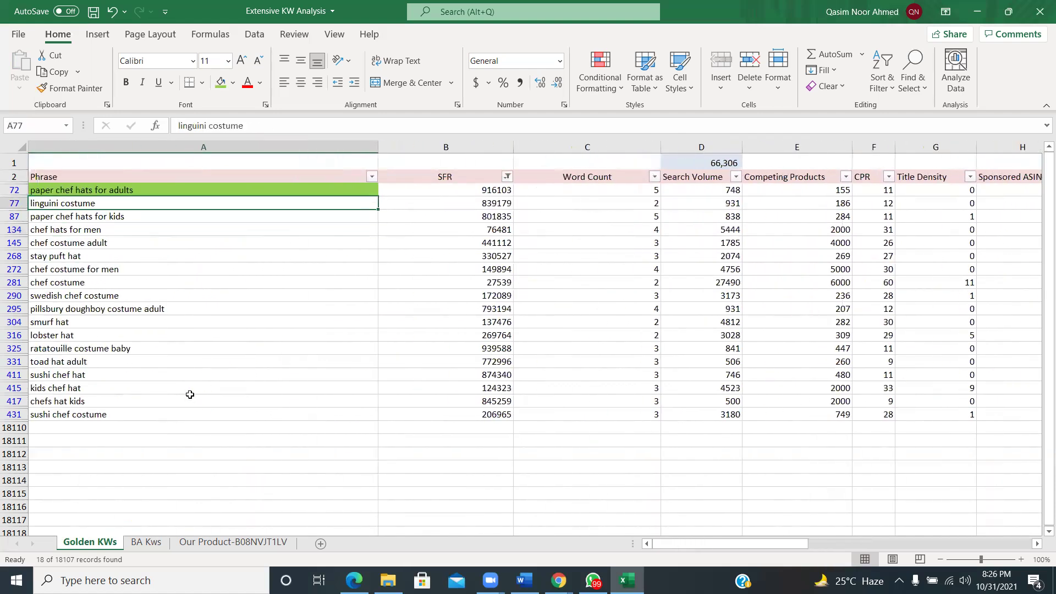
Select the filtered phrases in rows 72 to 431 and their Search Volume values to compare them
key("Right")
key("Right")
key("Right")
key("Up")
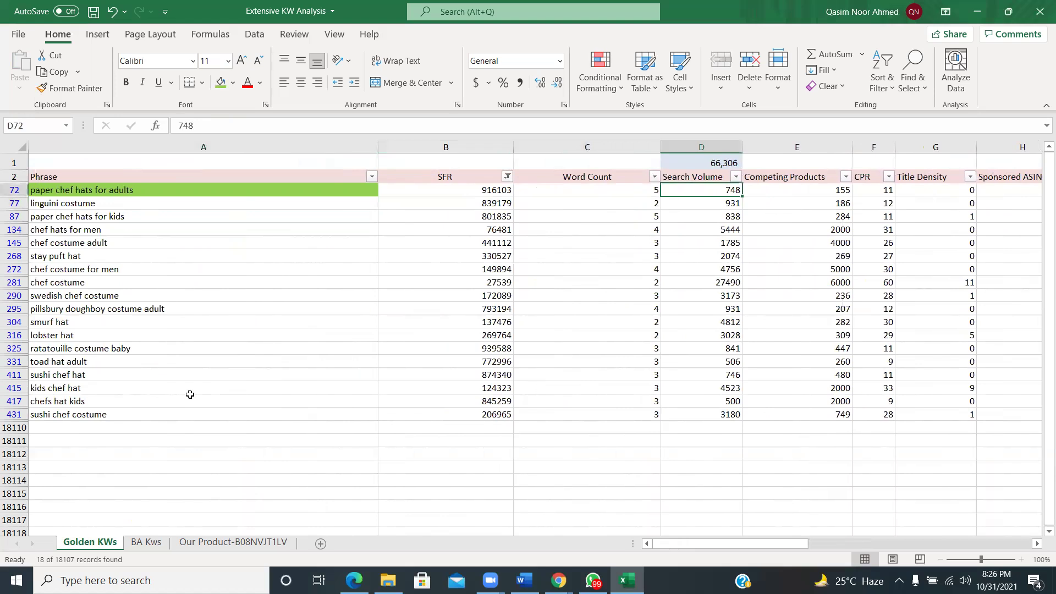
left_click_drag(219, 193, 203, 408)
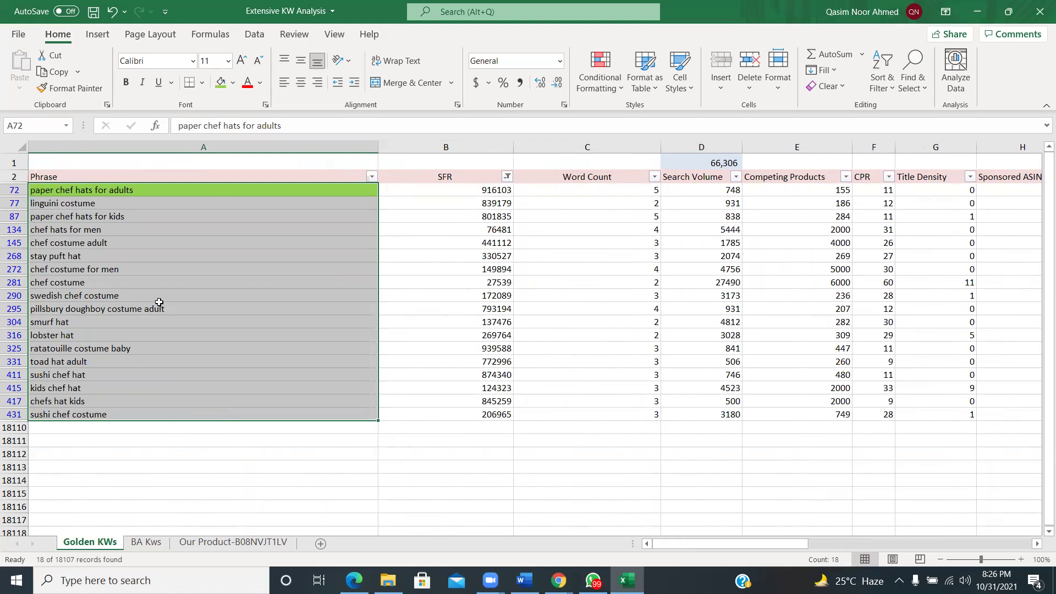
left_click(701, 275)
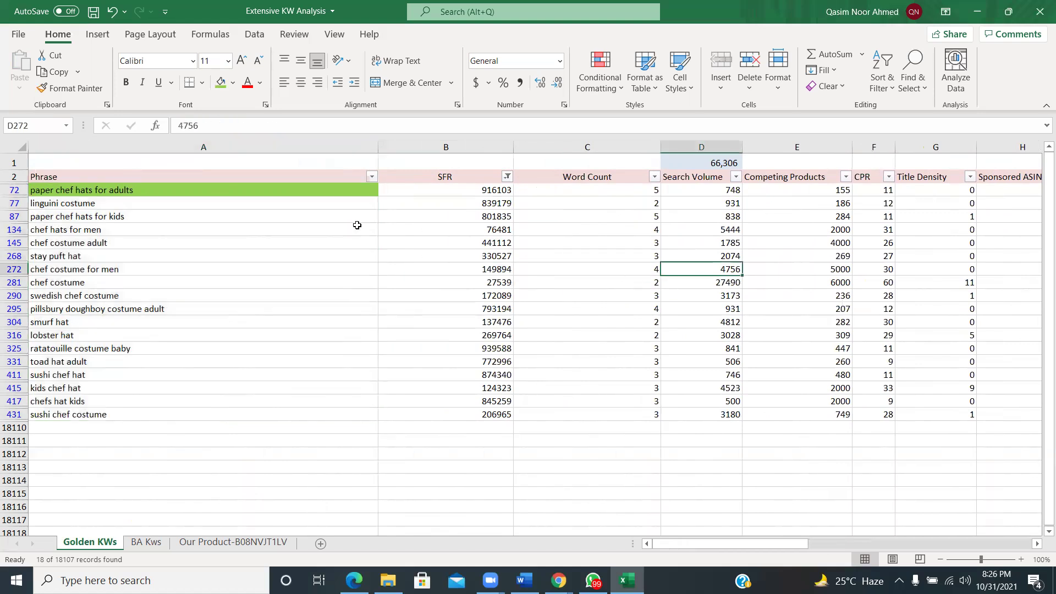
left_click_drag(288, 190, 267, 415)
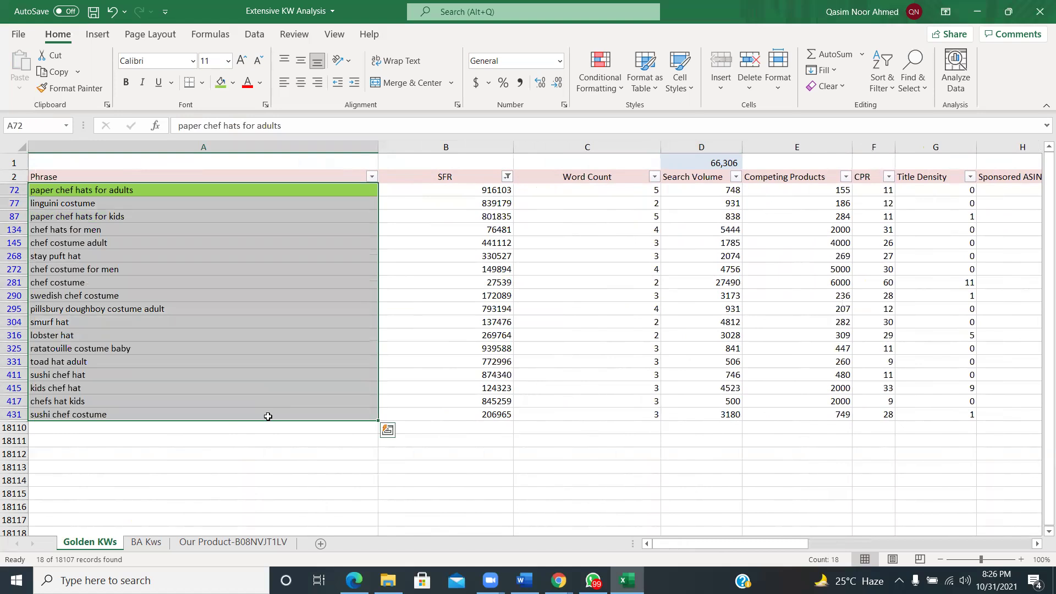
left_click_drag(717, 192, 702, 416)
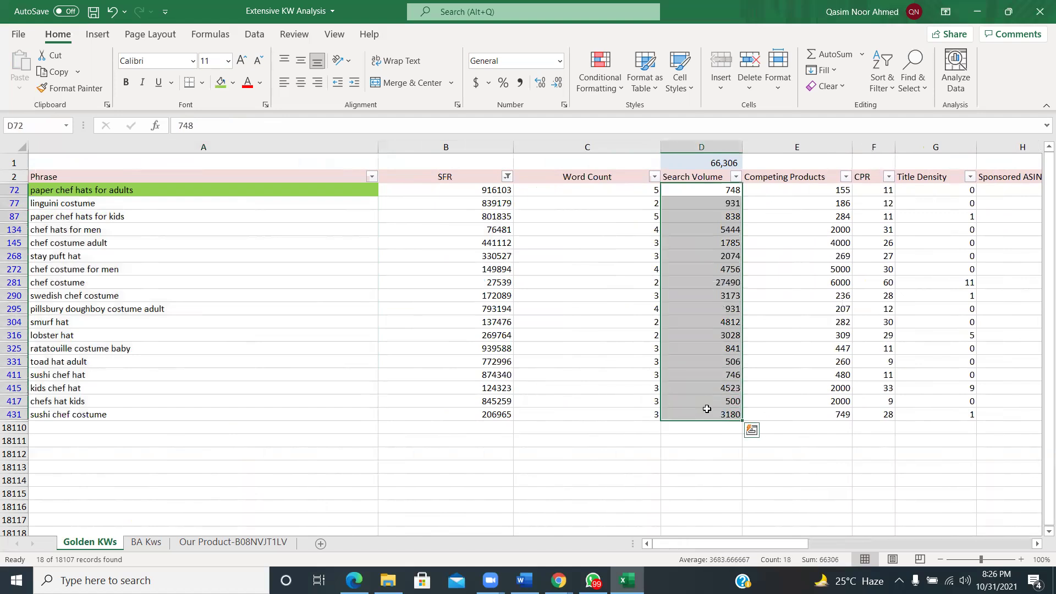
Inspect the Search Volume subtotal formula in D1 and relate it to the phrases in rows 72 to 431
left_click(713, 165)
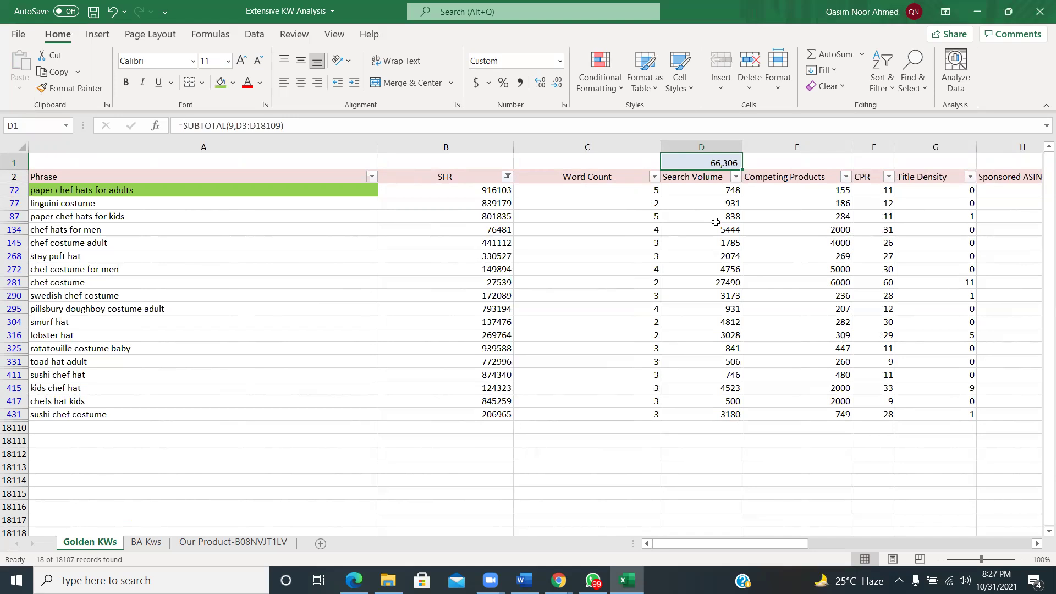
left_click_drag(278, 191, 250, 416)
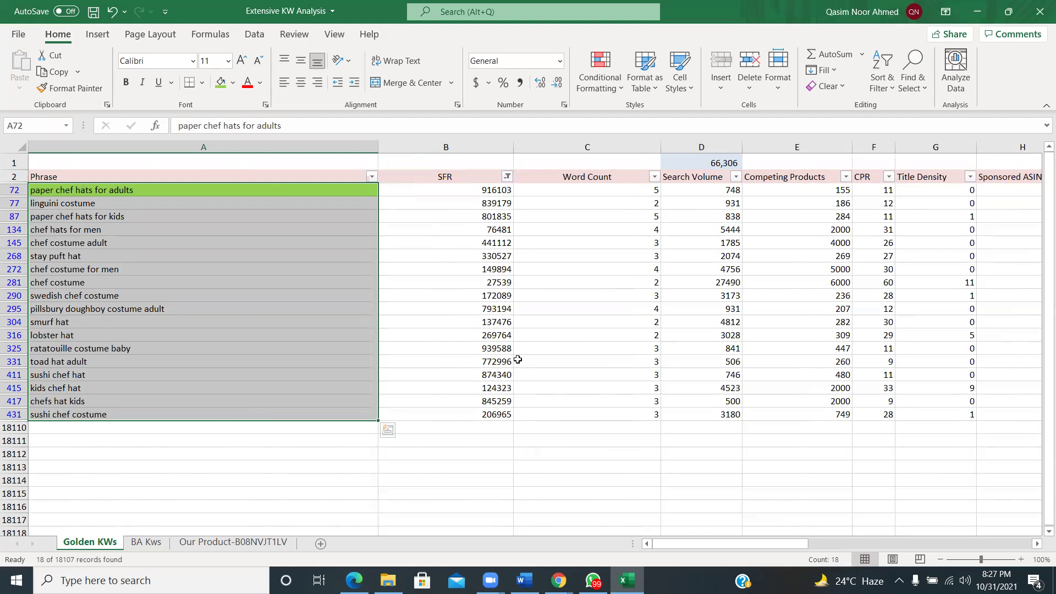
left_click(628, 385)
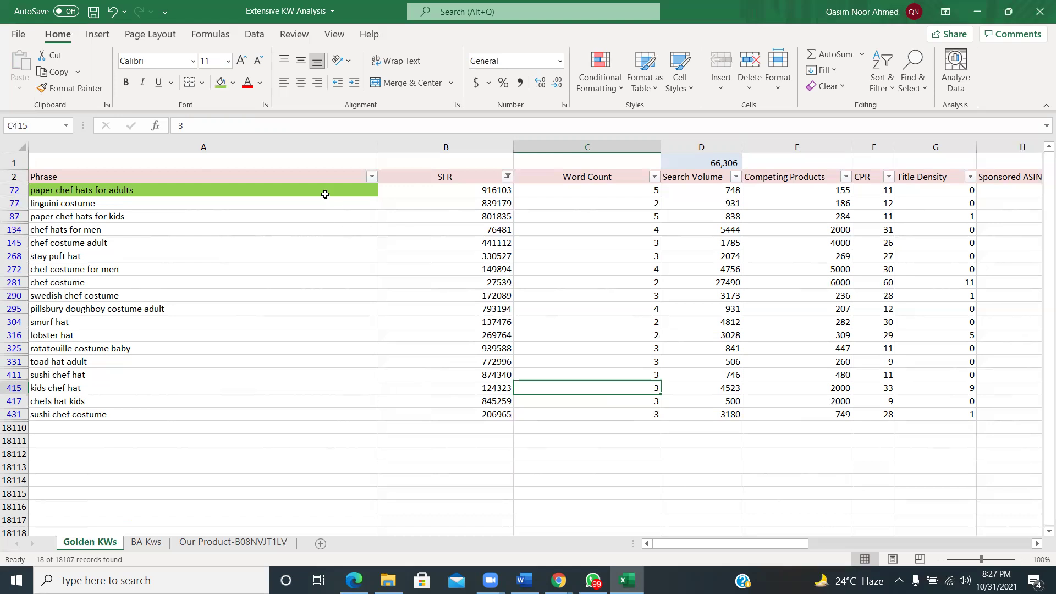
Compare the filtered phrases in rows 72 to 431 with their Search Volume values and the sponsored and page-rank counts
left_click_drag(307, 193, 292, 409)
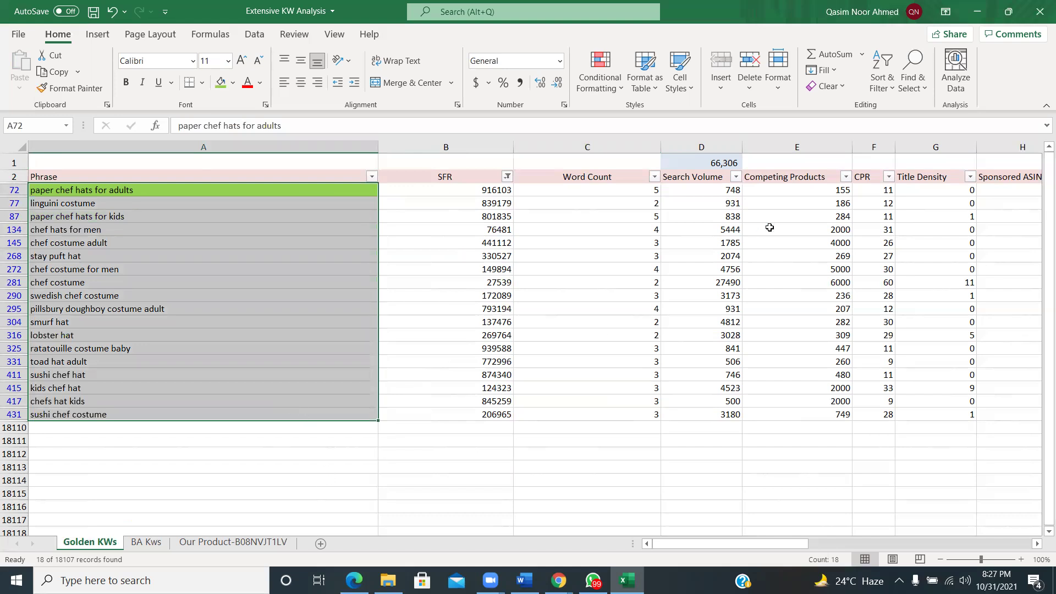
left_click_drag(699, 190, 715, 414)
left_click(711, 469)
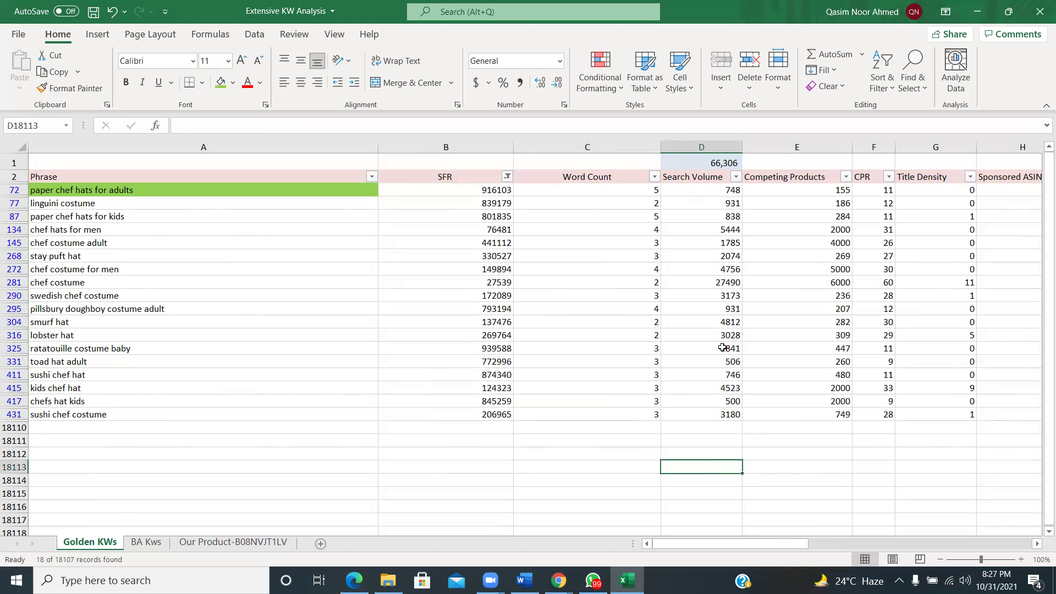
scroll(722, 348, "right", 1)
scroll(722, 348, "right", 1)
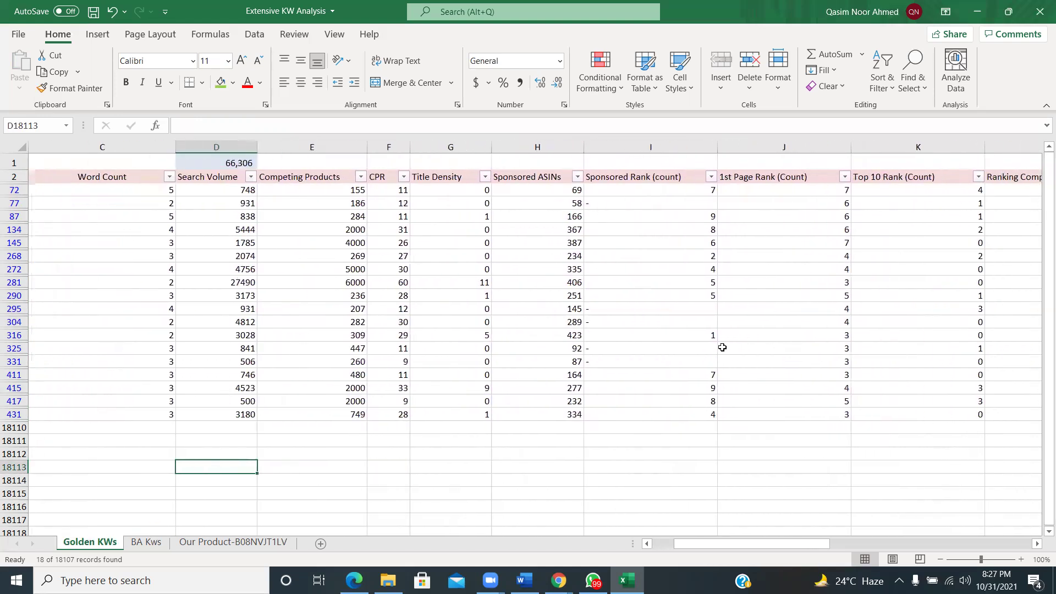
scroll(722, 348, "left", 3)
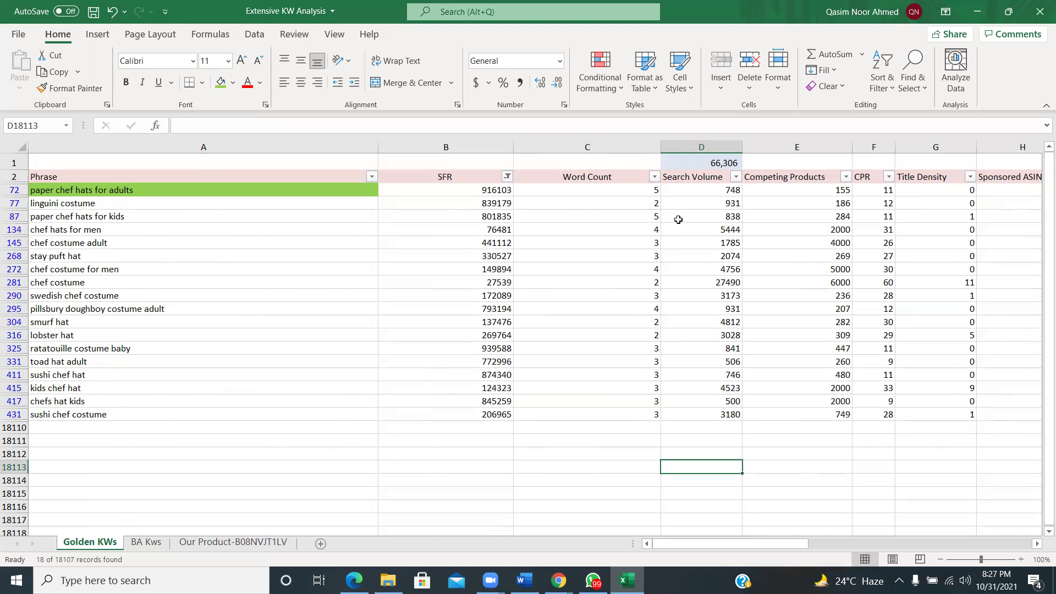
scroll(710, 269, "right", 3)
scroll(487, 246, "left", 3)
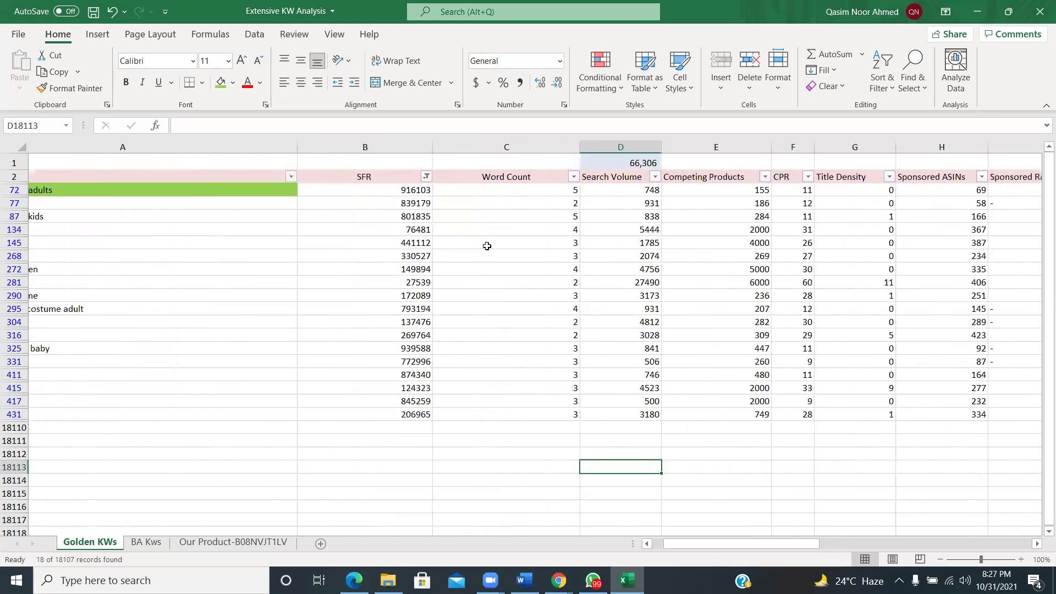
Follow the "paper chef hats for adults" row across its metrics to the individual ranks of the top competitors
left_click(289, 192)
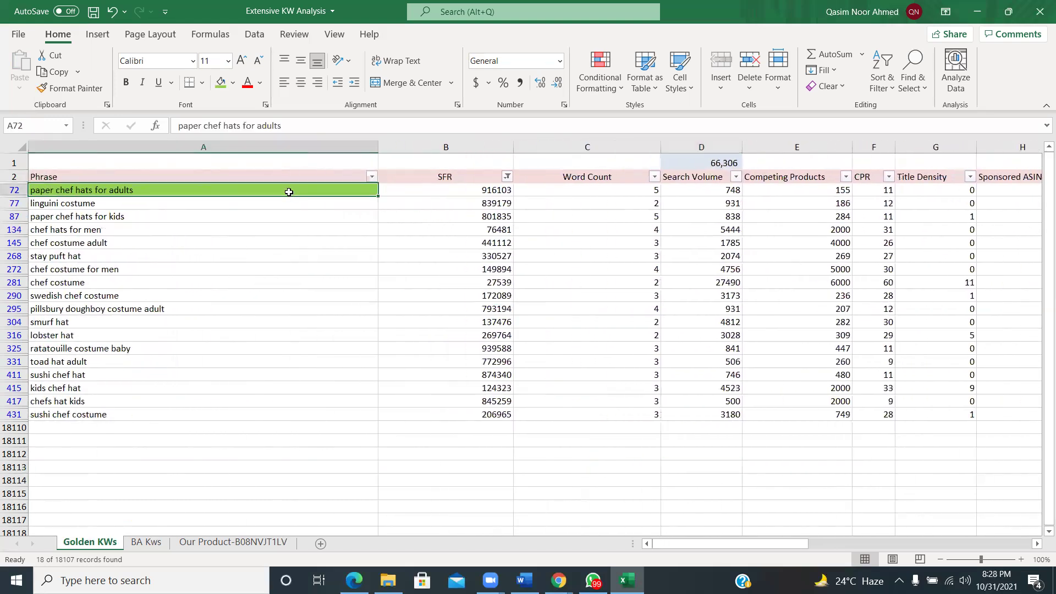
key("Right")
key("Right")
key("Right")
key("Right")
key("Right")
key("Right")
key("Right")
key("Right")
key("Right")
key("Right")
key("Right")
key("Right")
key("Right")
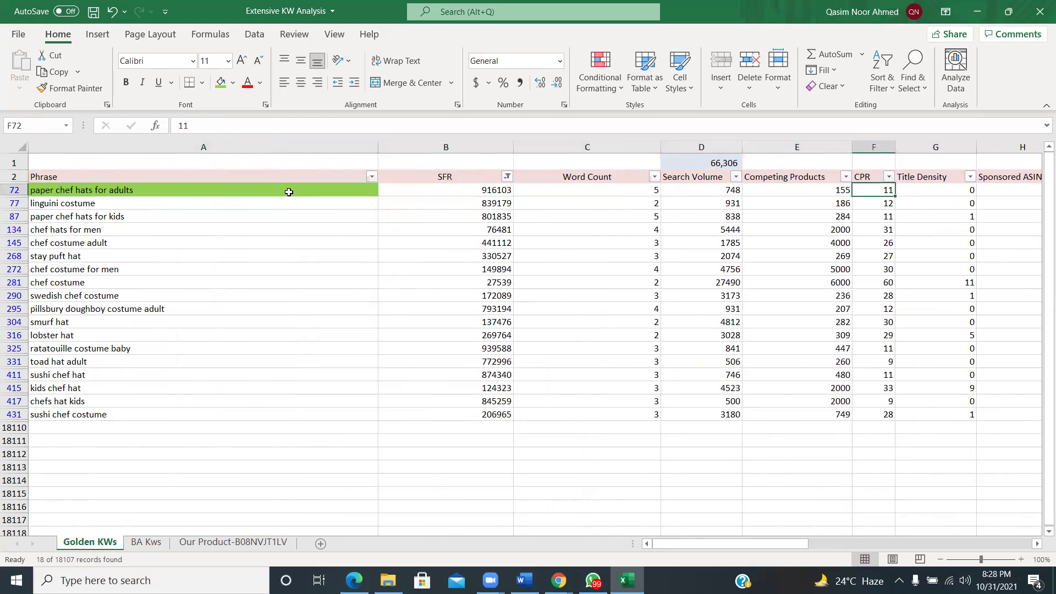
key("Right")
key("Right")
key("Right")
key("Right")
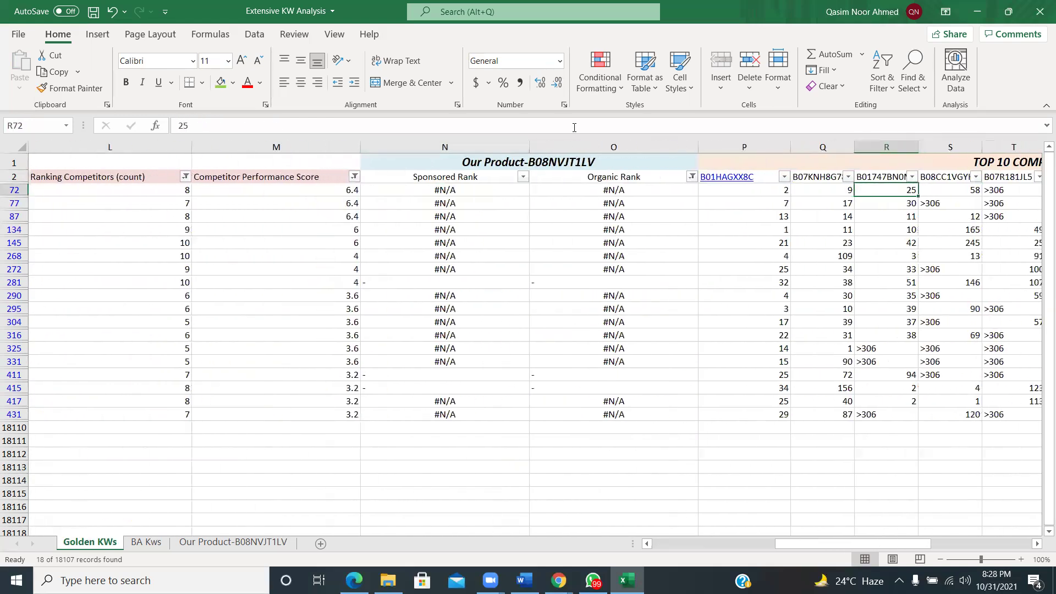
Clear all filters from the Golden KWs table, including the one on Organic Rank
left_click(691, 176)
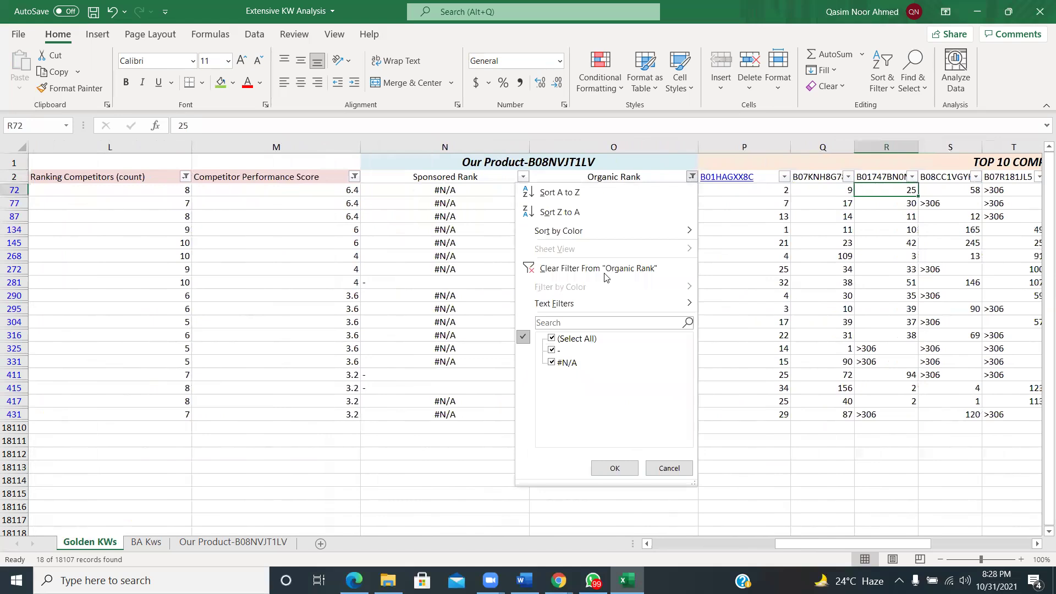
key("Escape")
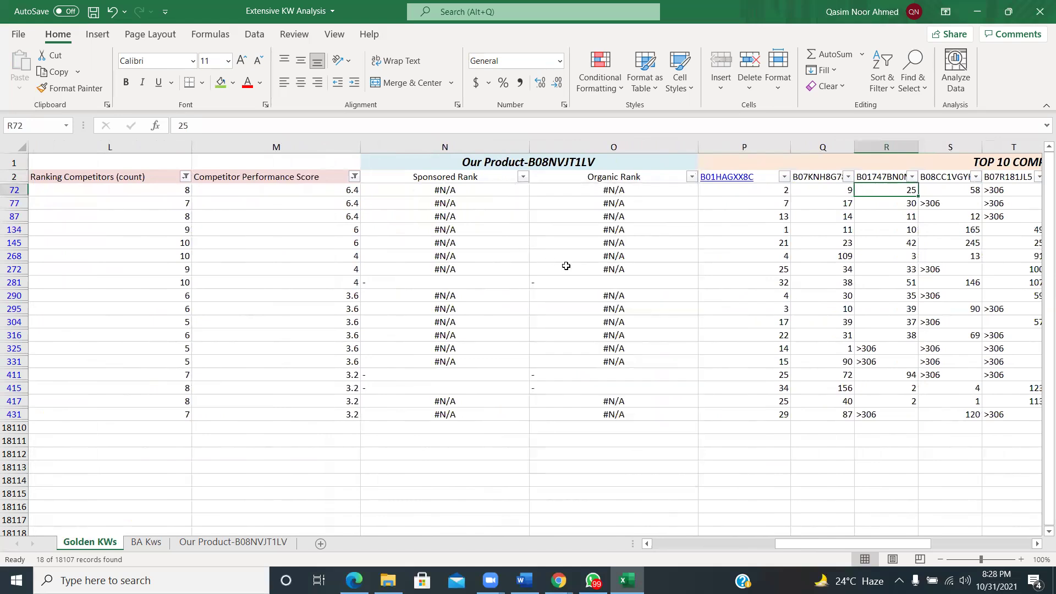
left_click(871, 93)
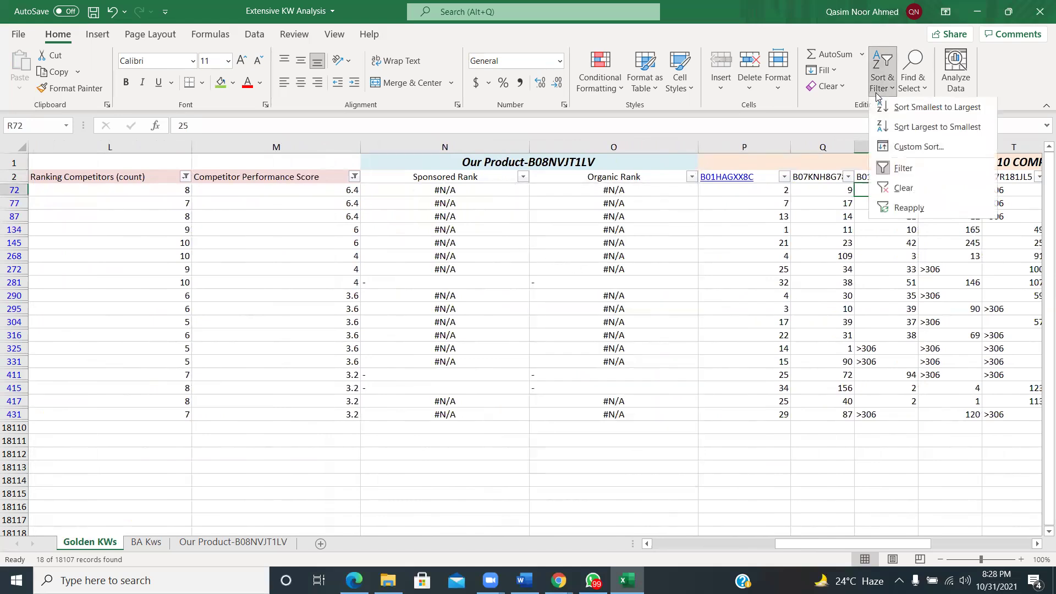
left_click(887, 186)
Compare our product's Sponsored Rank column and its filter values with the competitors' Sponsored Rank (count) column
scroll(579, 221, "left", 2)
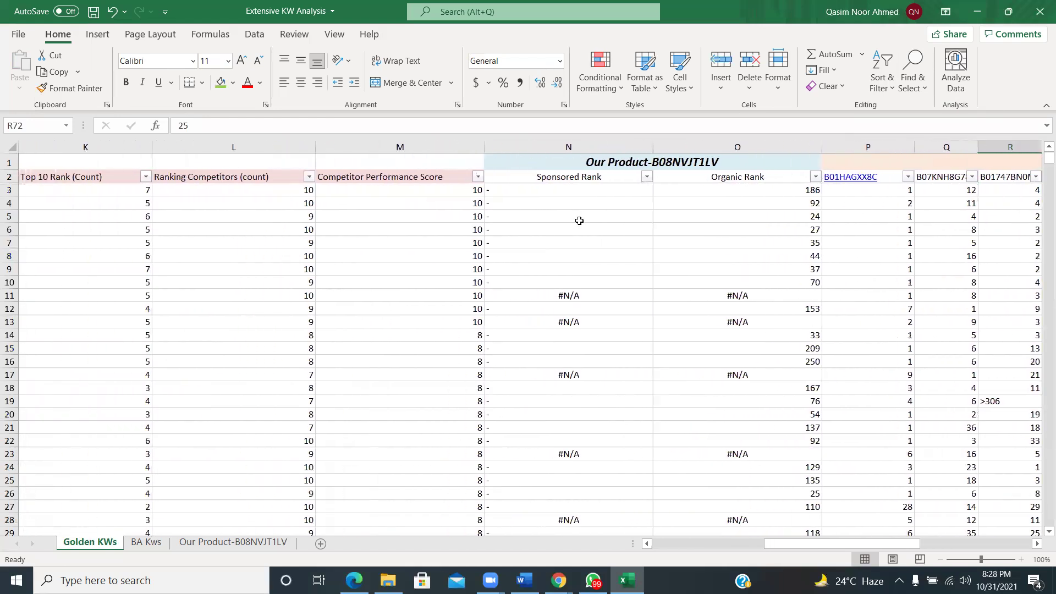
left_click(636, 180)
scroll(523, 231, "left", 2)
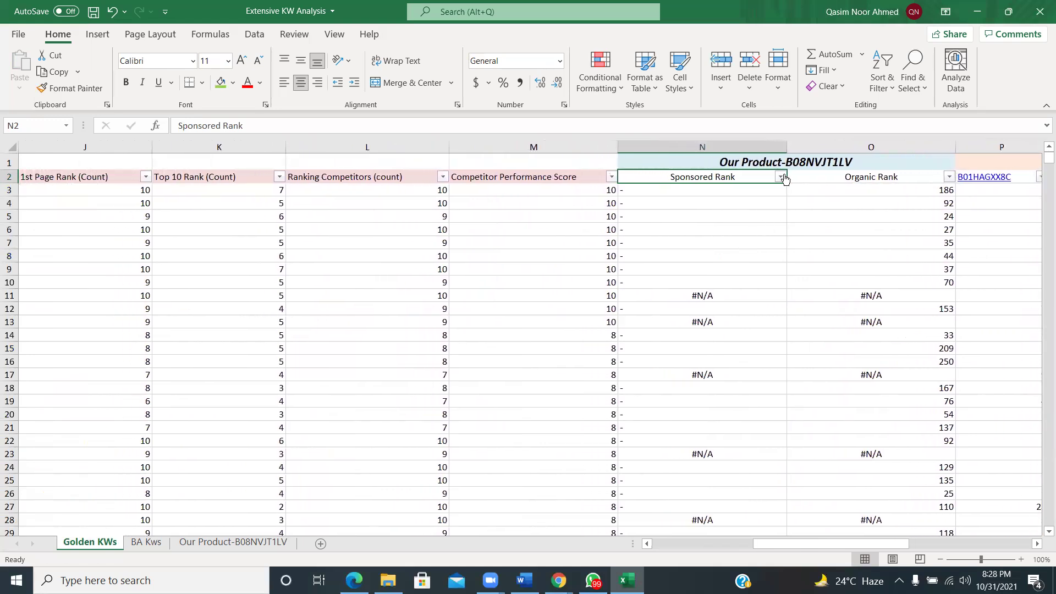
scroll(520, 298, "left", 6)
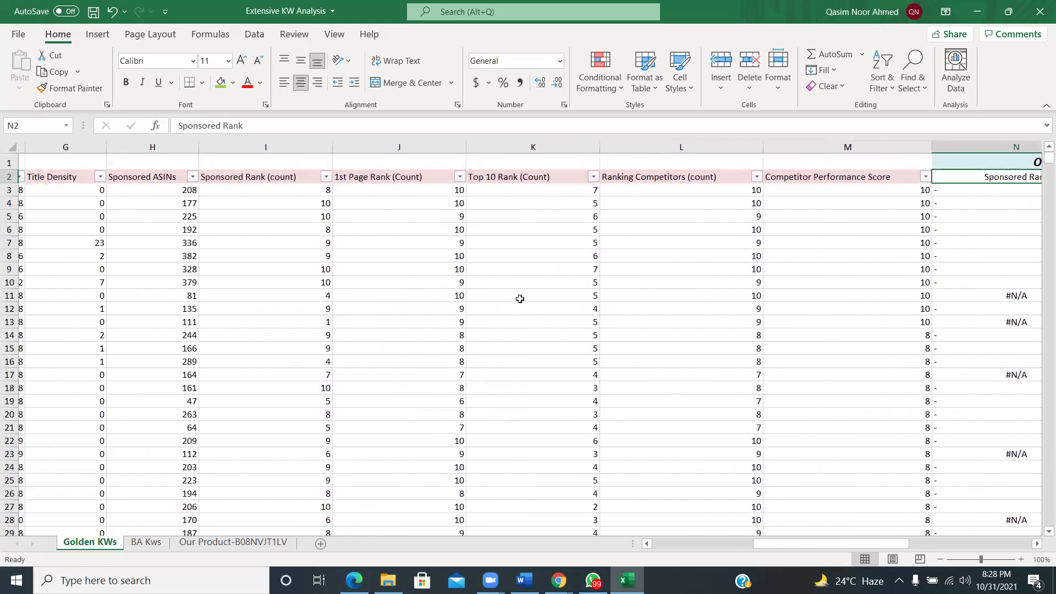
scroll(520, 299, "left", 3)
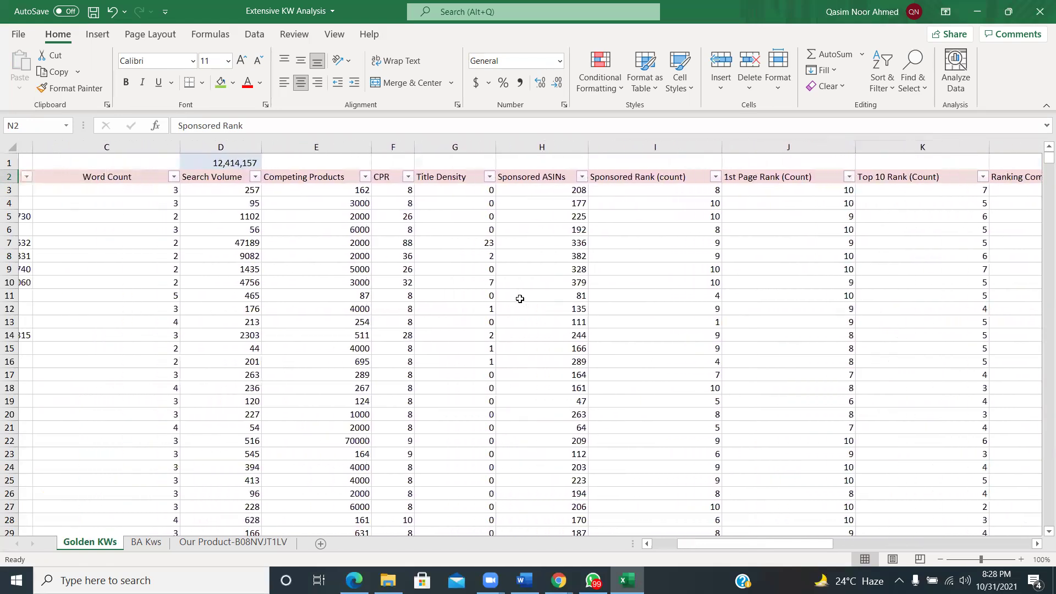
left_click(701, 192)
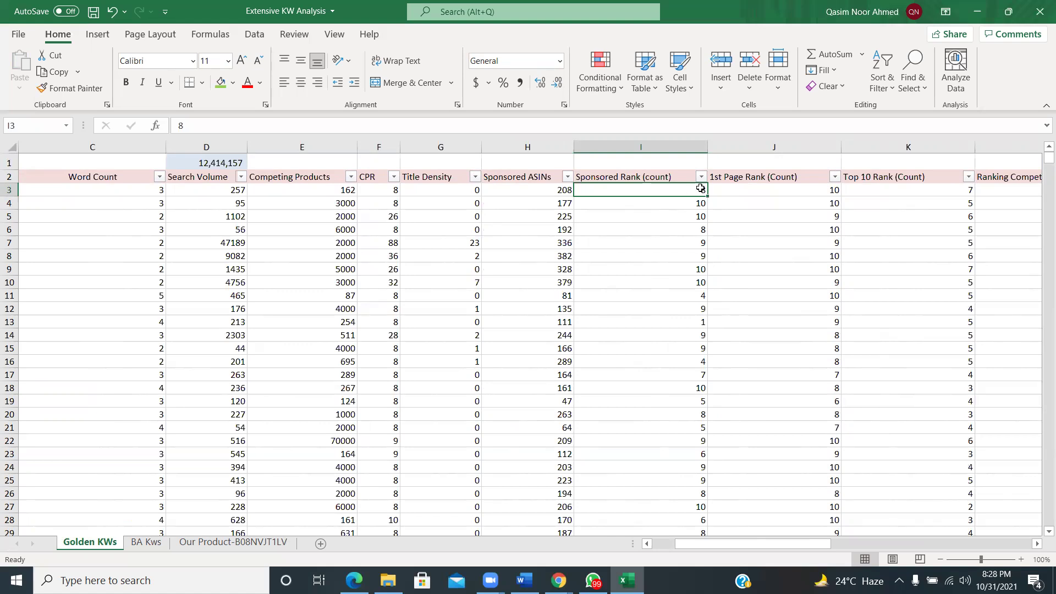
scroll(768, 220, "right", 3)
scroll(767, 221, "right", 3)
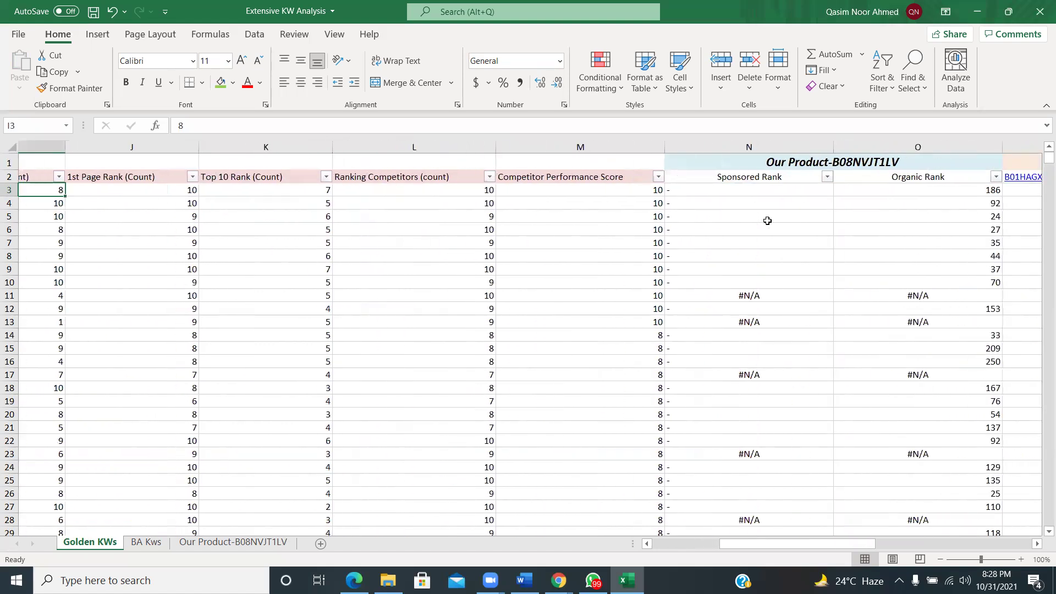
left_click(780, 177)
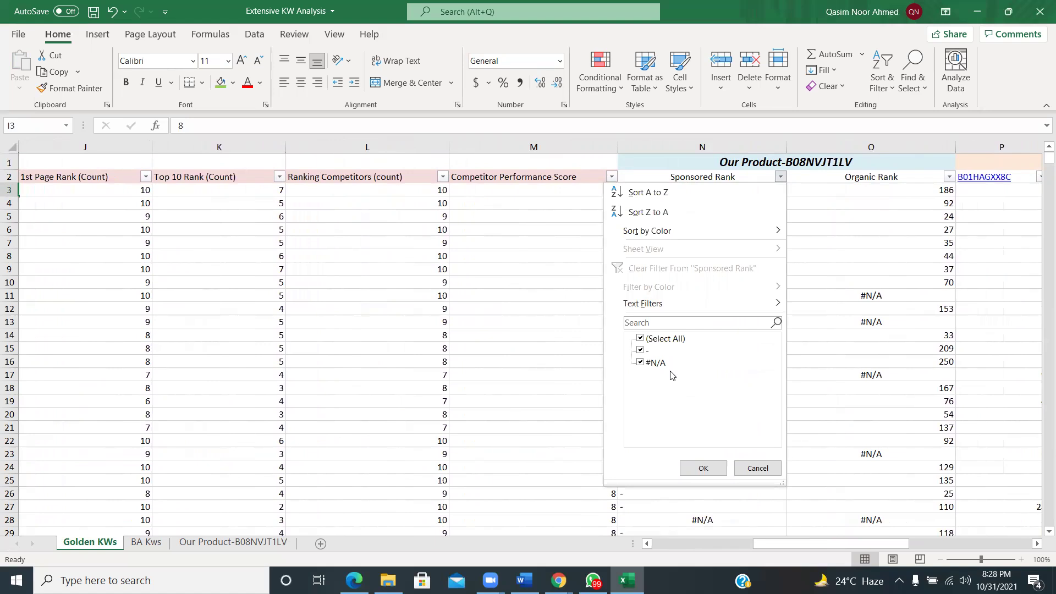
left_click(698, 468)
Inspect the Sponsored Rank values against their phrases on the Our Product-B08NVJT1LV sheet
left_click(255, 544)
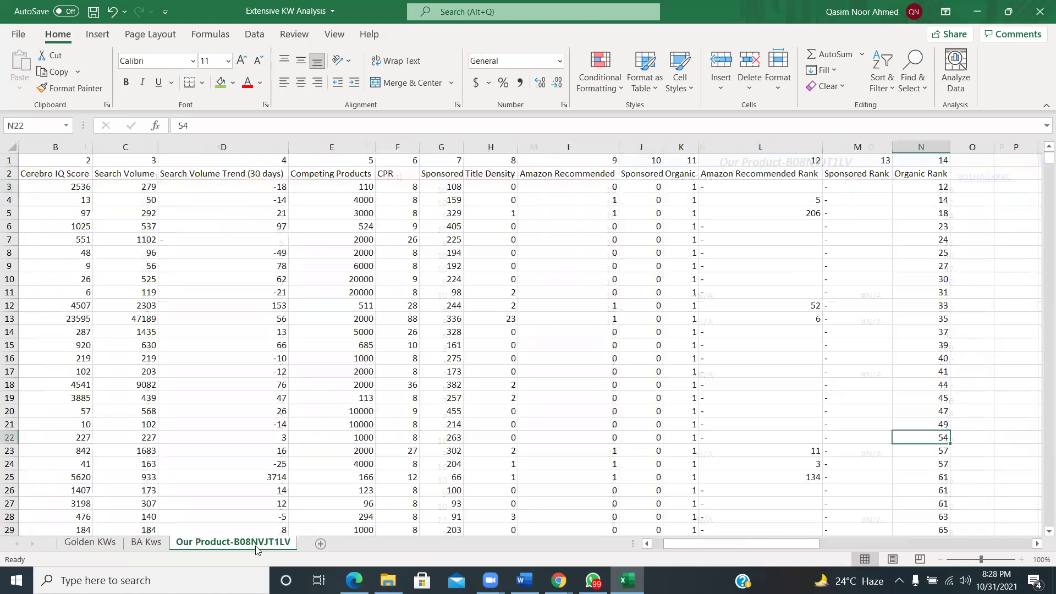
left_click(866, 320)
left_click_drag(861, 186, 857, 159)
left_click(843, 238)
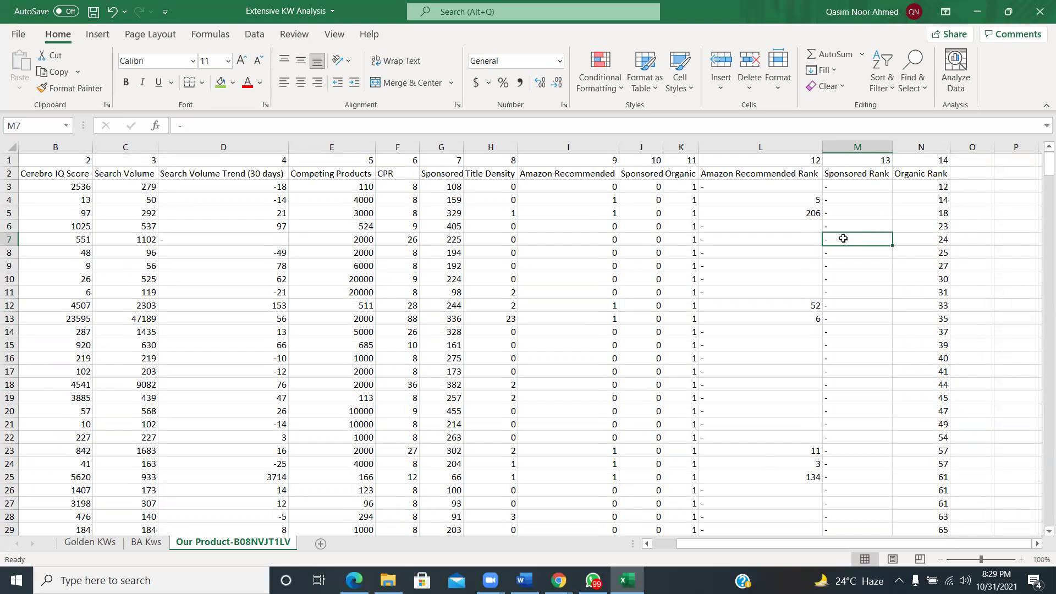
left_click_drag(847, 189, 855, 346)
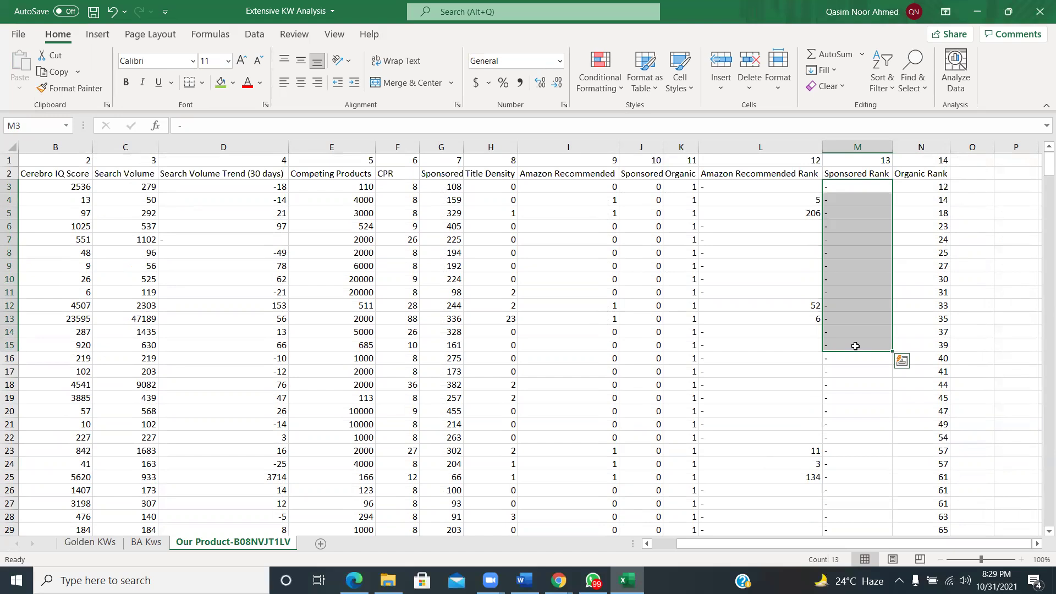
left_click(855, 346)
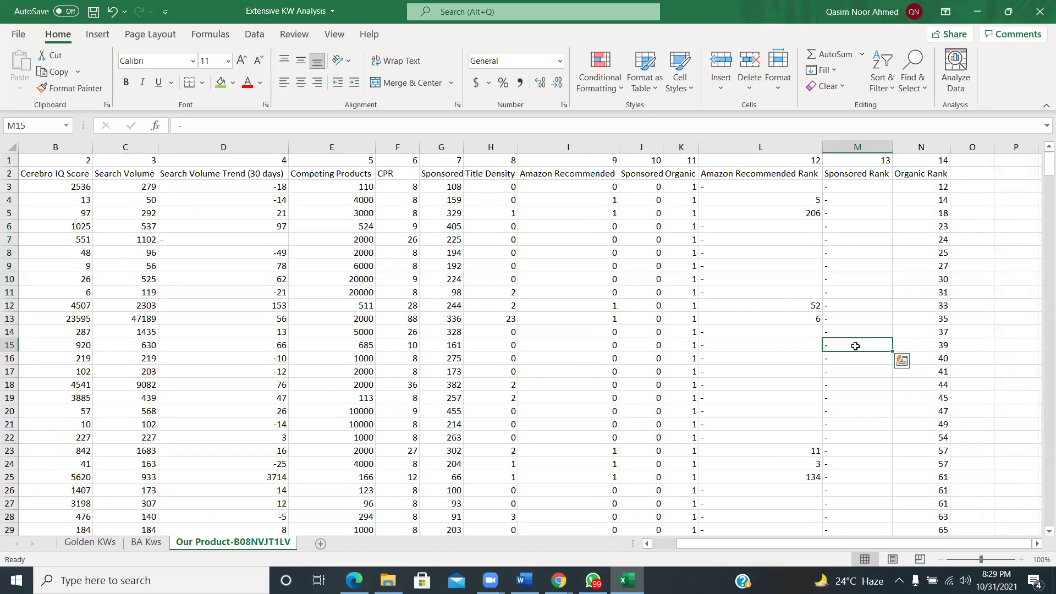
left_click_drag(861, 193, 863, 278)
left_click(864, 278)
left_click_drag(847, 186, 848, 215)
scroll(414, 255, "left", 3)
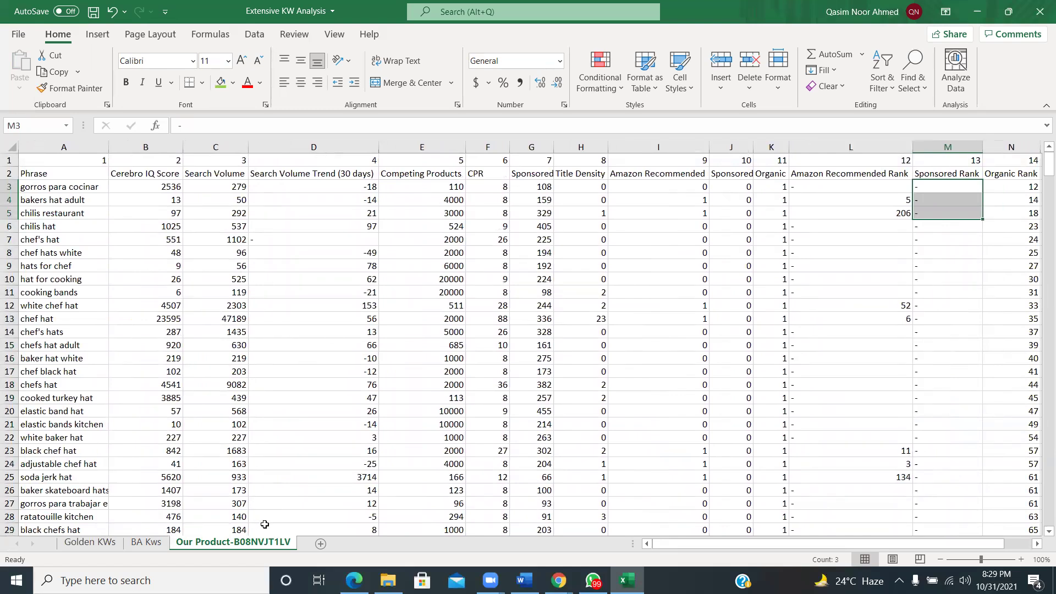
left_click_drag(957, 190, 954, 374)
left_click(956, 241)
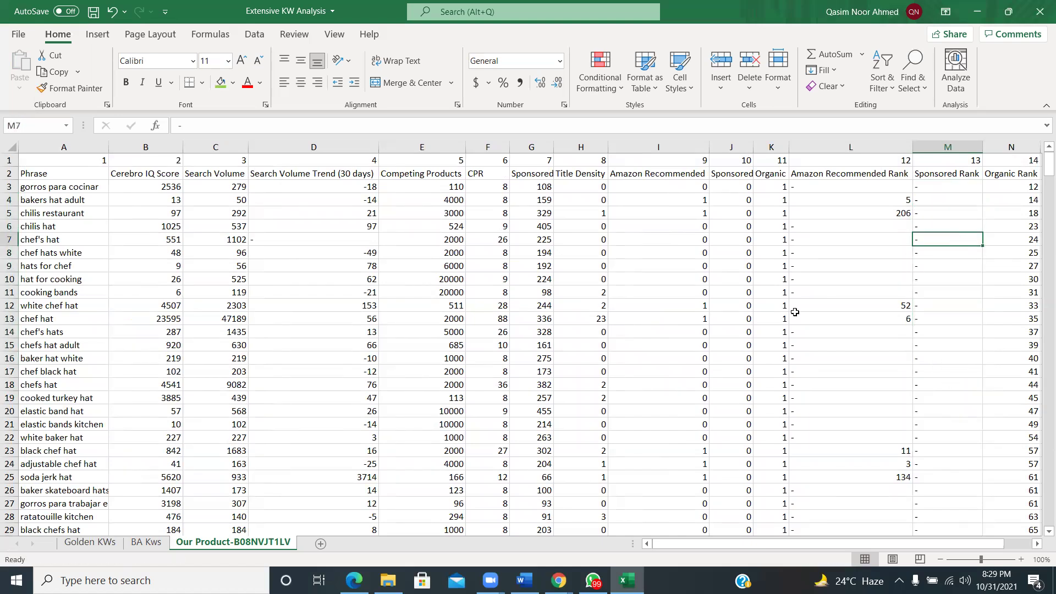
Return to the Golden KWs sheet and bring its SFR and Sponsored Rank (count) columns into view
left_click(90, 542)
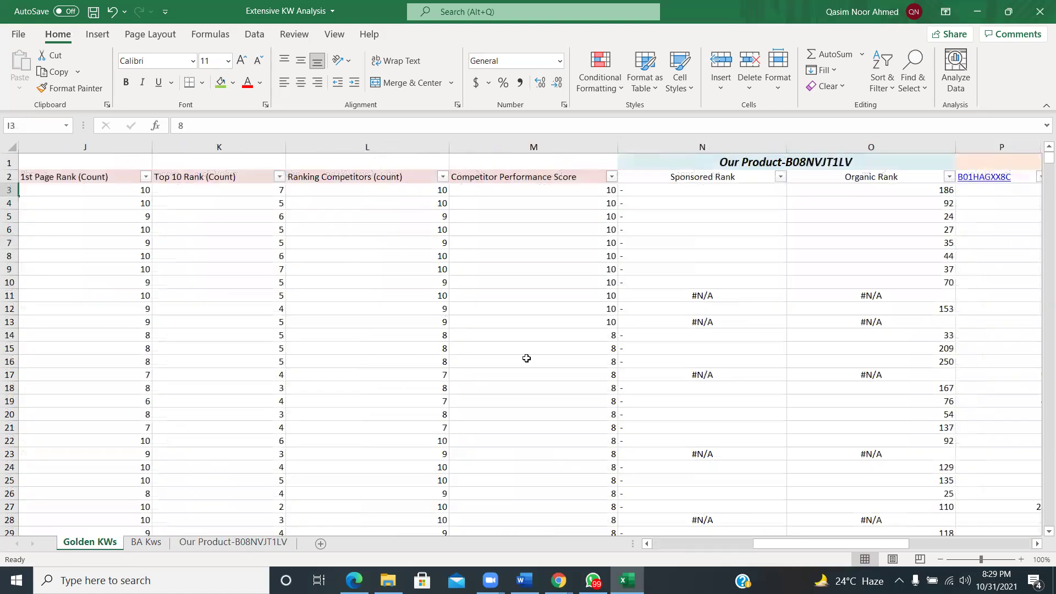
scroll(523, 358, "left", 5)
scroll(526, 358, "left", 3)
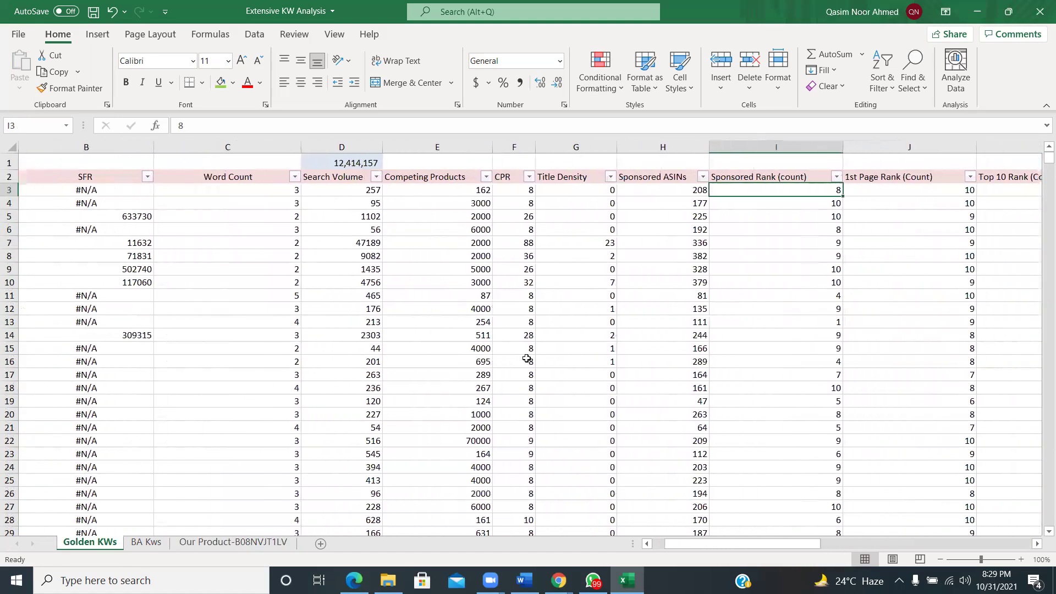
left_click(145, 181)
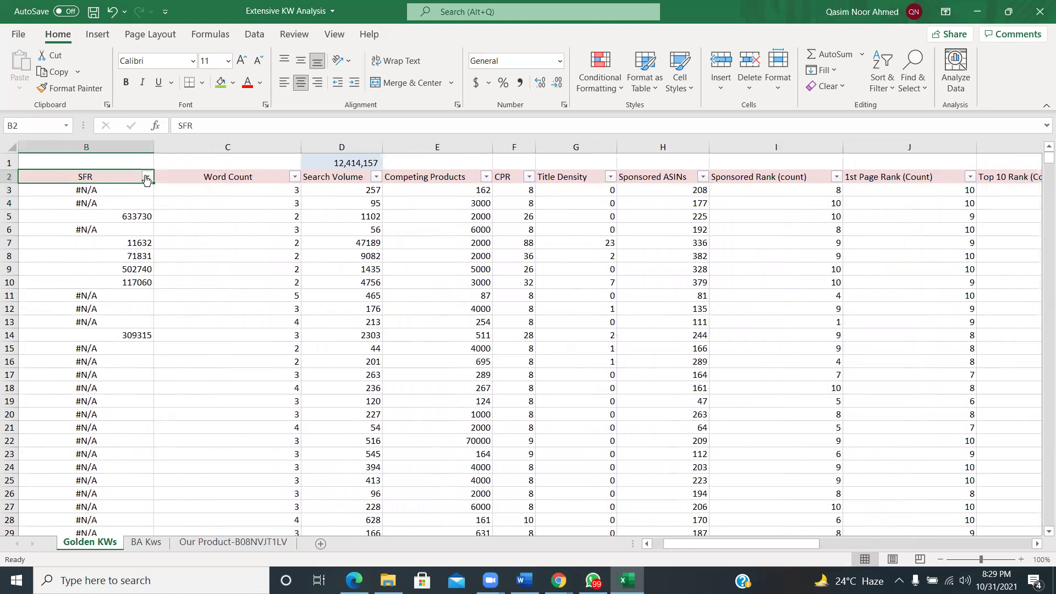
left_click(147, 176)
key("Escape")
Filter Sponsored Rank (count) to exclude the values 1, 2, 3 and 4
left_click(836, 177)
left_click(721, 339)
left_click(721, 340)
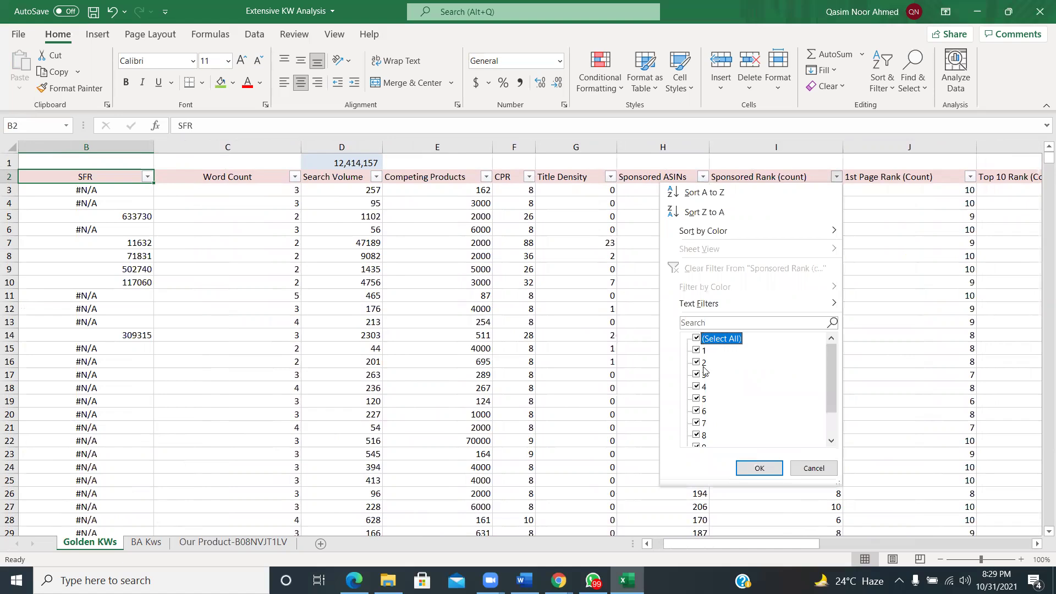
left_click(697, 386)
double_click(699, 375)
left_click(698, 374)
left_click(697, 350)
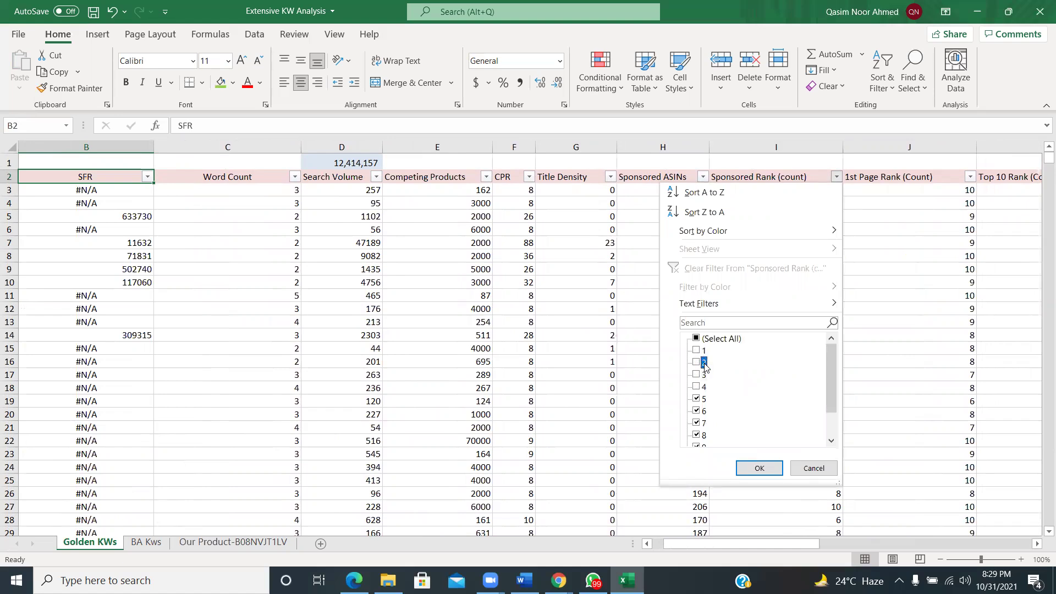
left_click(752, 468)
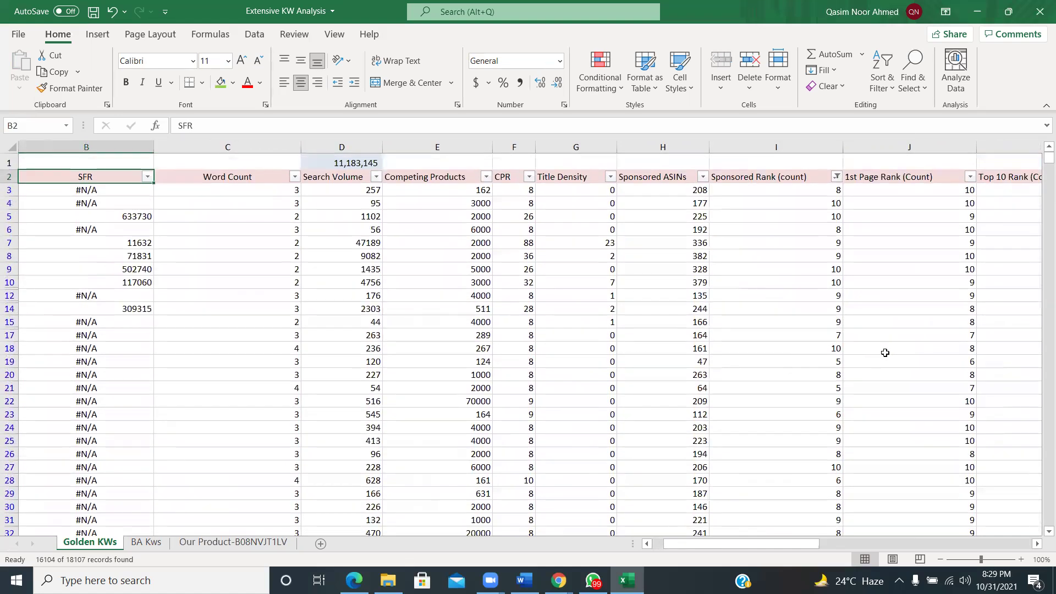
Filter the SFR column to exclude #N/A entries
scroll(280, 263, "left", 3)
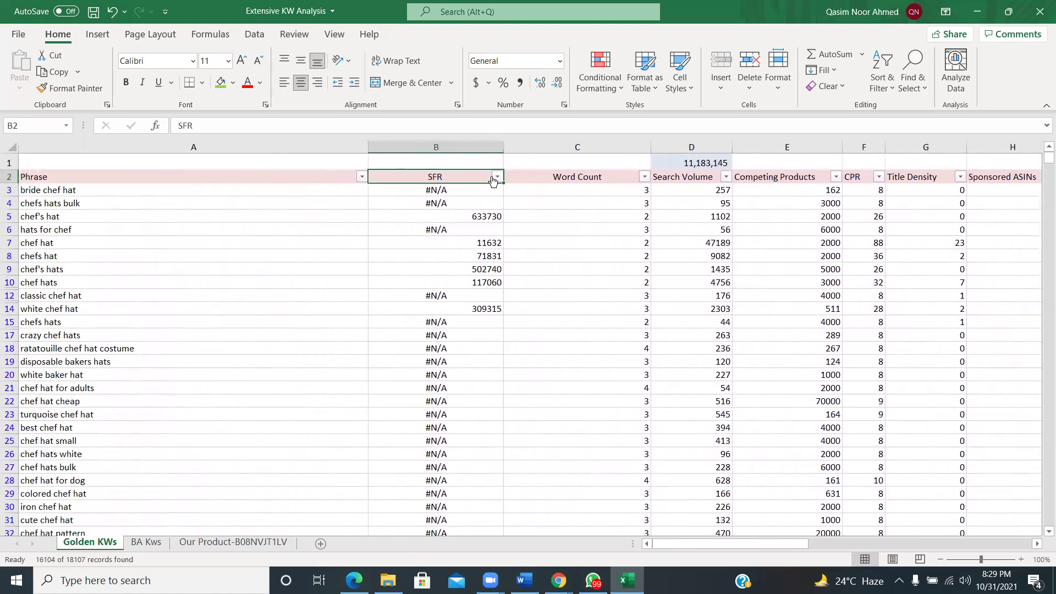
left_click(496, 177)
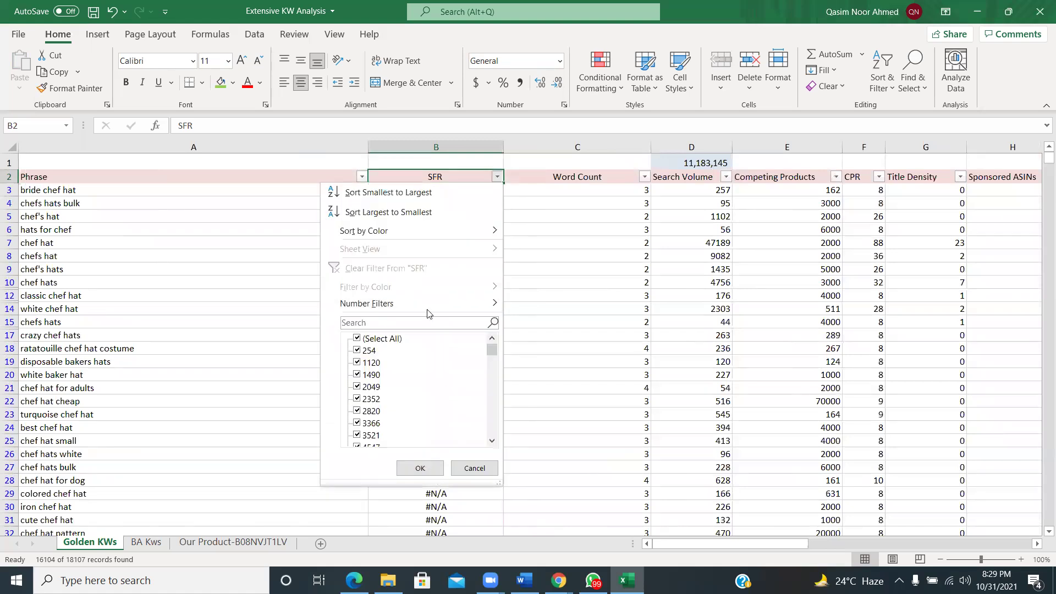
left_click_drag(490, 353, 494, 456)
left_click(378, 435)
left_click(379, 435)
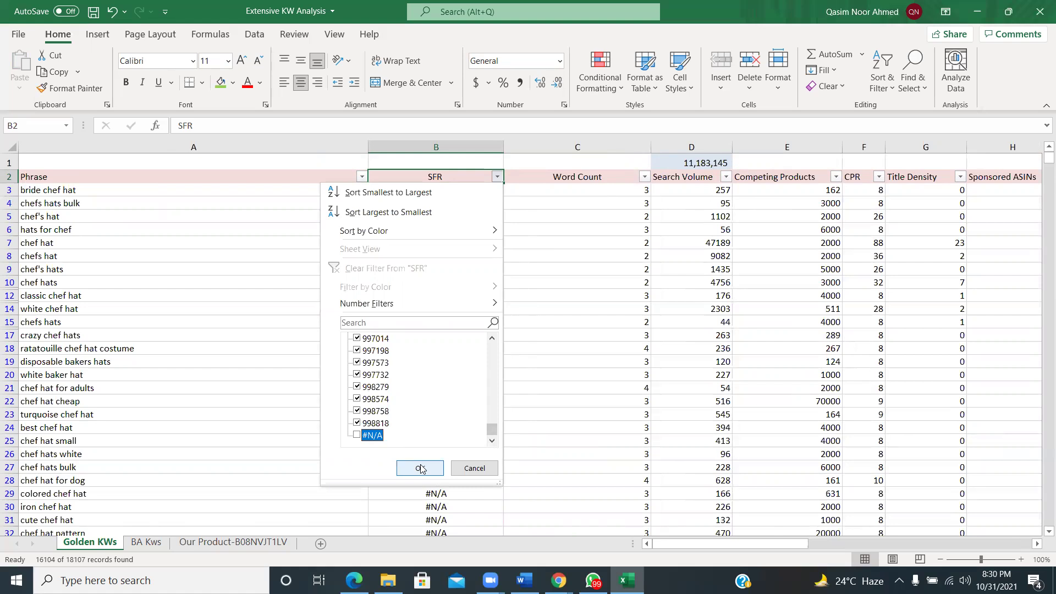
left_click(421, 468)
scroll(596, 394, "right", 5)
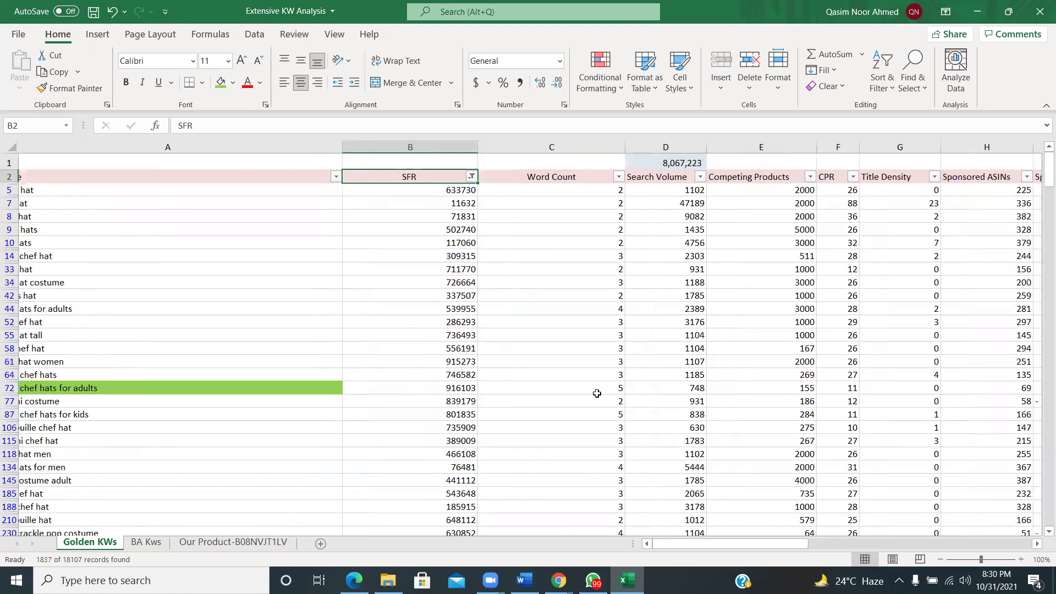
scroll(596, 393, "right", 4)
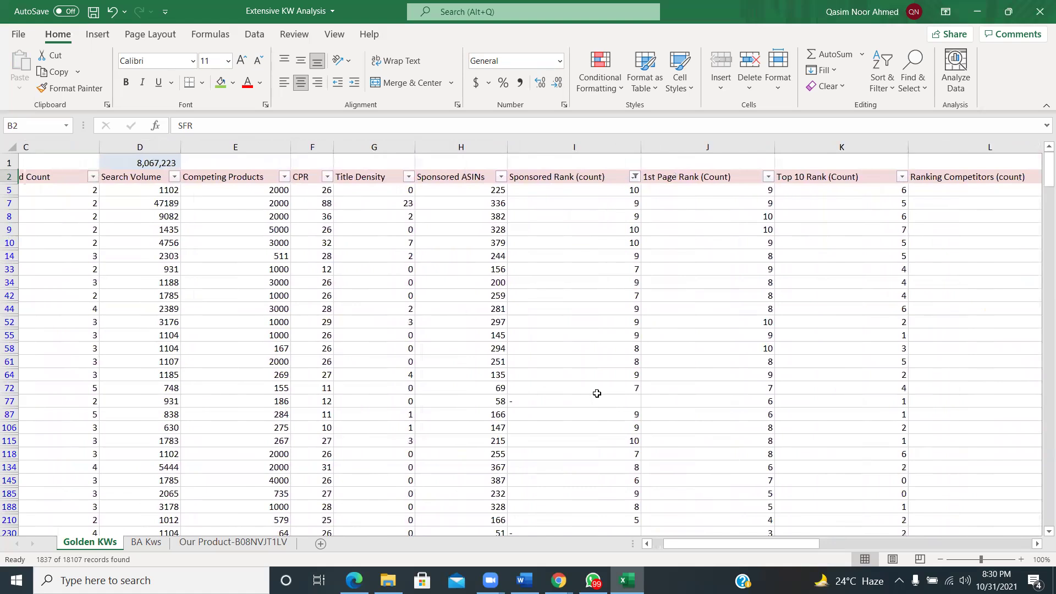
Filter Competitor Performance Score to exclude the values 0.4, 0.8, 1.2, 1.6, 2, 2.4 and 3.2
scroll(596, 393, "right", 7)
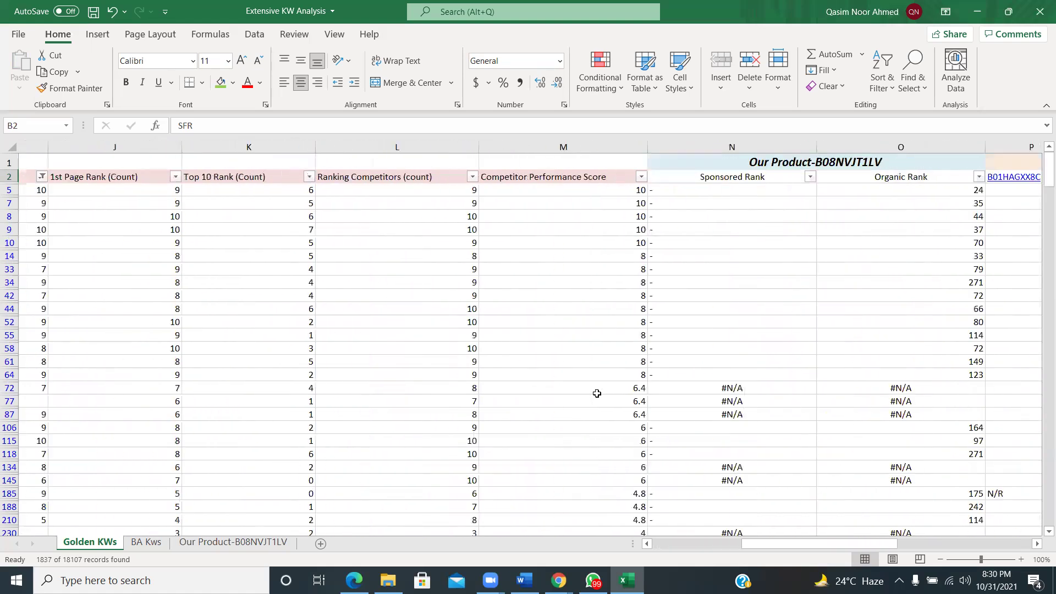
scroll(596, 394, "left", 1)
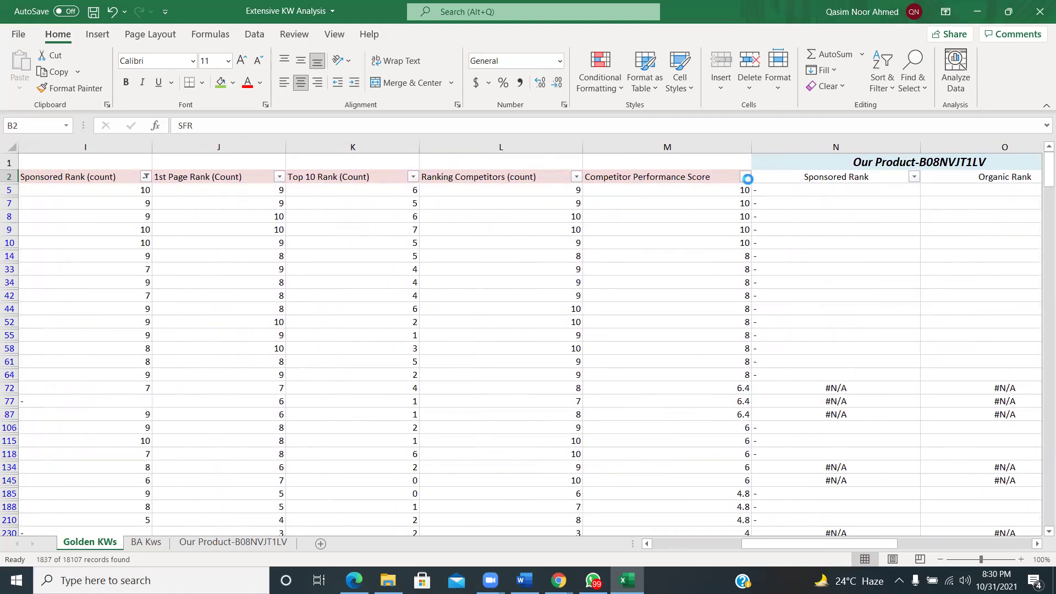
left_click(745, 177)
left_click(618, 424)
left_click(618, 423)
left_click(616, 411)
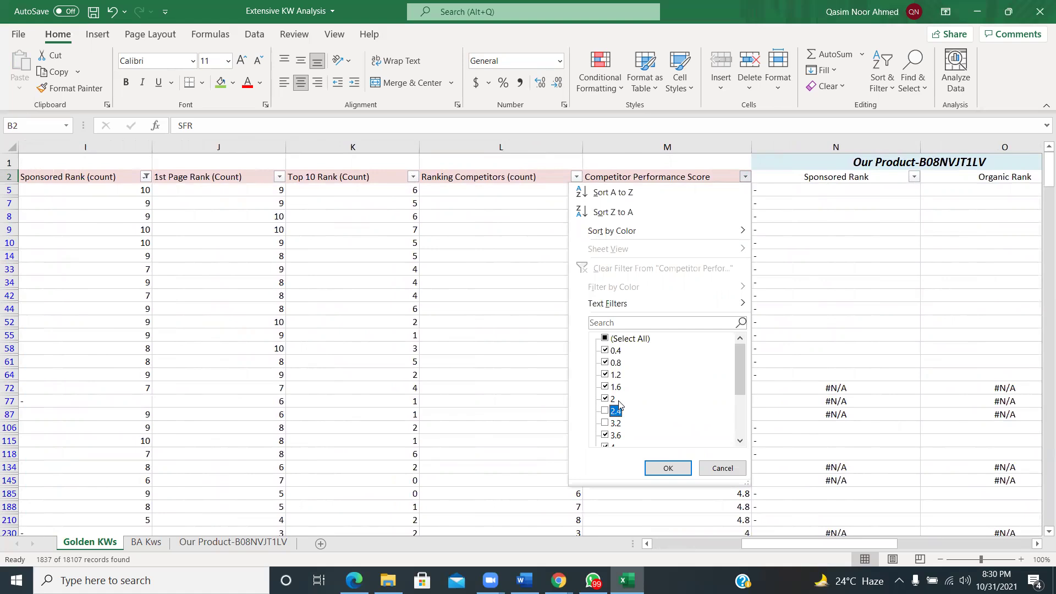
left_click(616, 388)
left_click(609, 375)
left_click(609, 363)
left_click(611, 352)
left_click(610, 399)
left_click(666, 468)
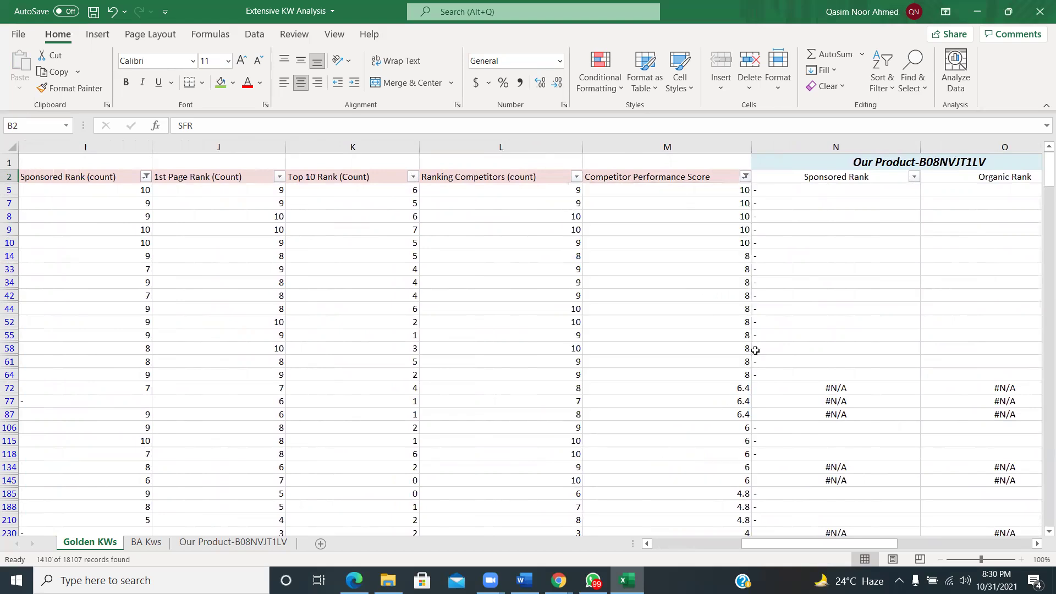
Examine the "chef hat" row's metrics from SFR and Search Volume through Title Density
scroll(434, 233, "left", 3)
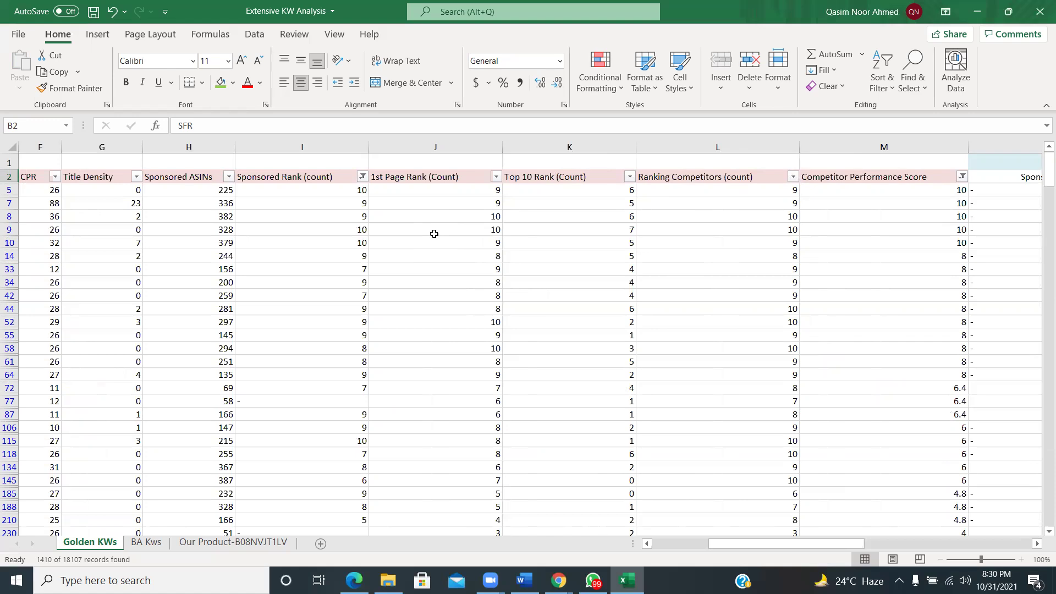
scroll(276, 267, "left", 3)
scroll(275, 267, "left", 3)
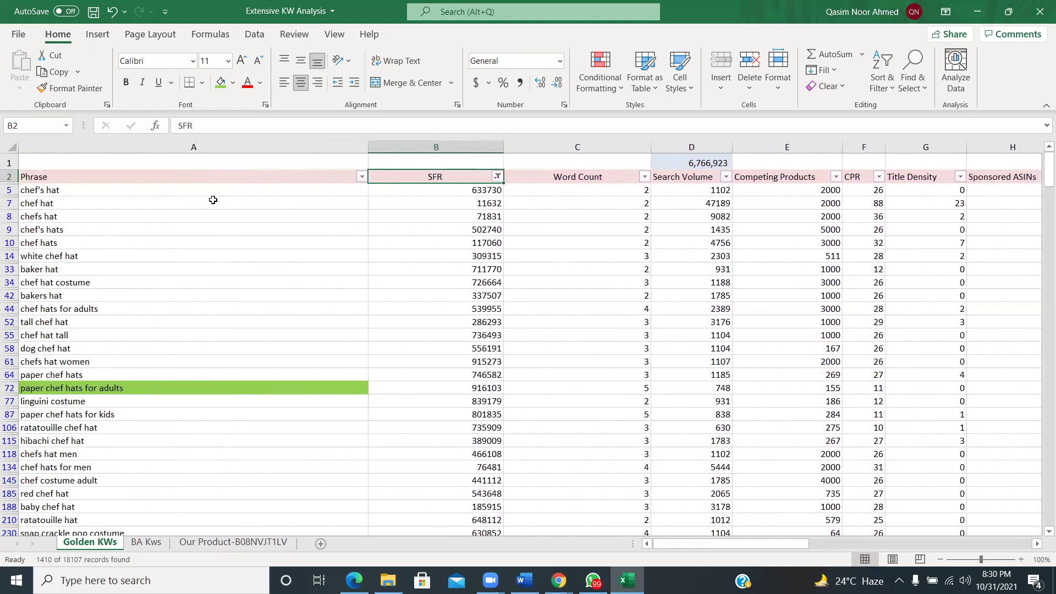
left_click(204, 201)
key("Right")
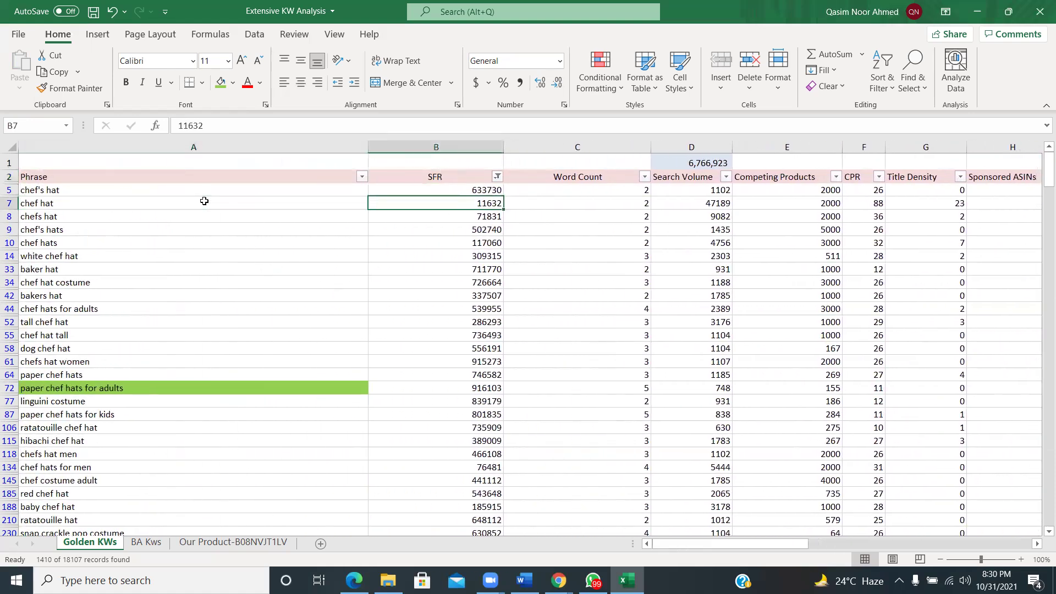
key("Right")
key("Right")
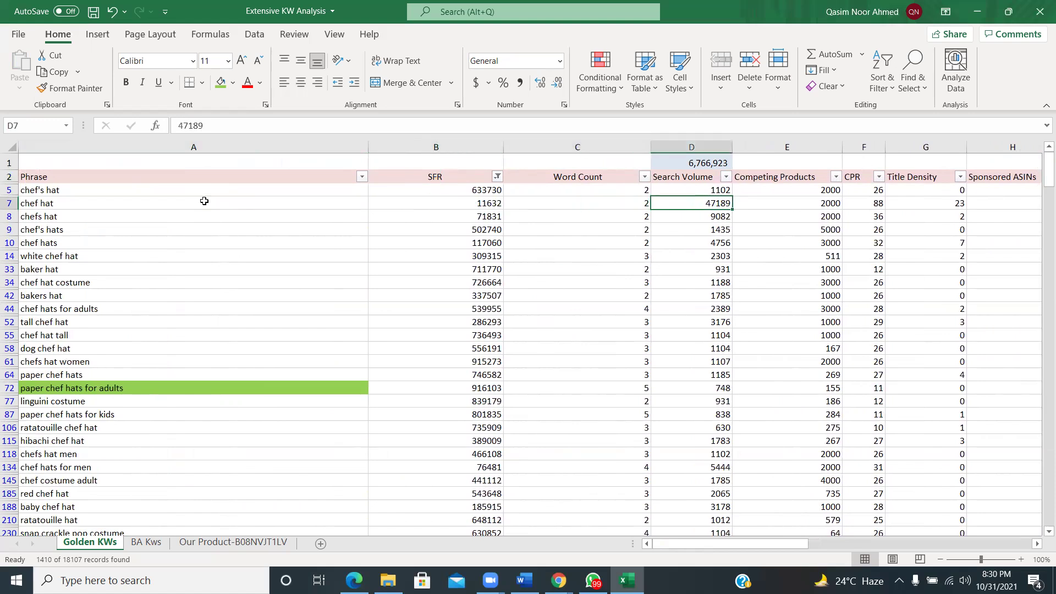
key("Right")
key("Right")
key("Right")
key("Right")
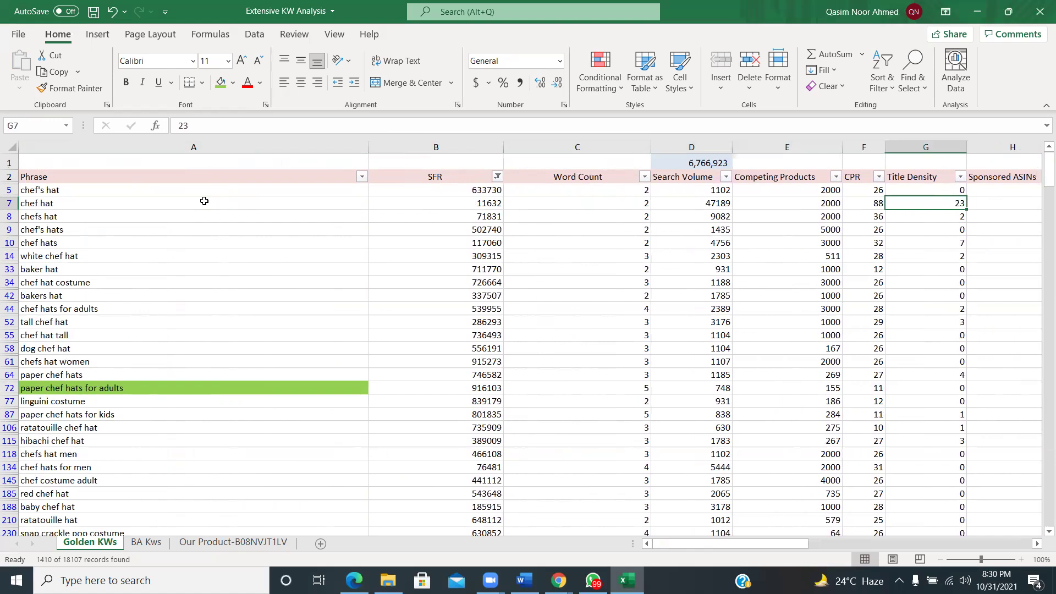
Recheck the "chef hat" row from its phrase onward and examine the Title Density column
key("Left")
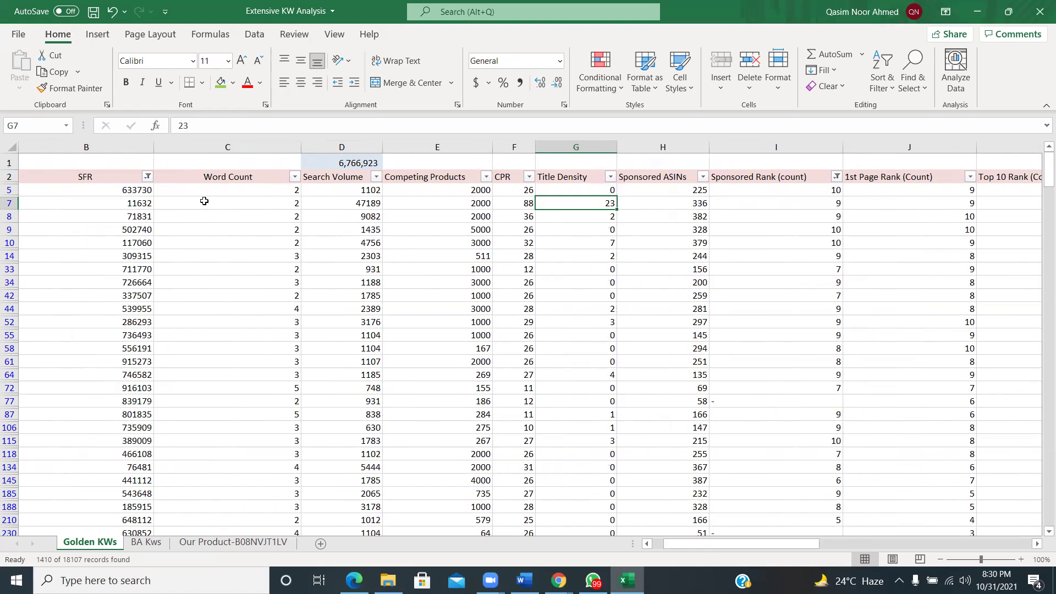
key("Left")
key("Left")
key("Left")
key("Left")
key("Left")
key("Left")
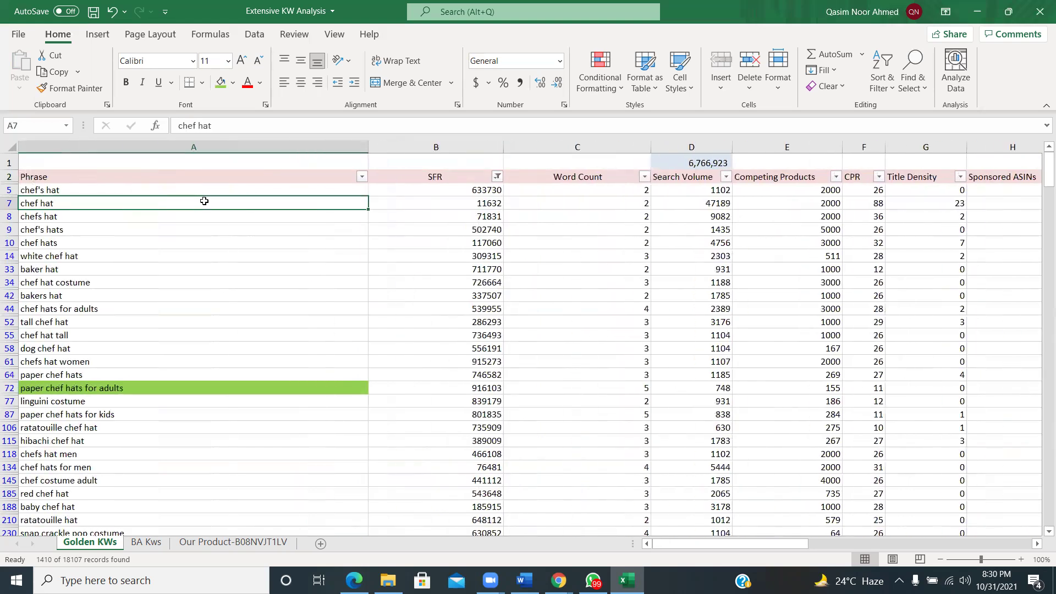
key("Right")
key("Right")
key("Right")
key("Right")
key("Right")
key("Right")
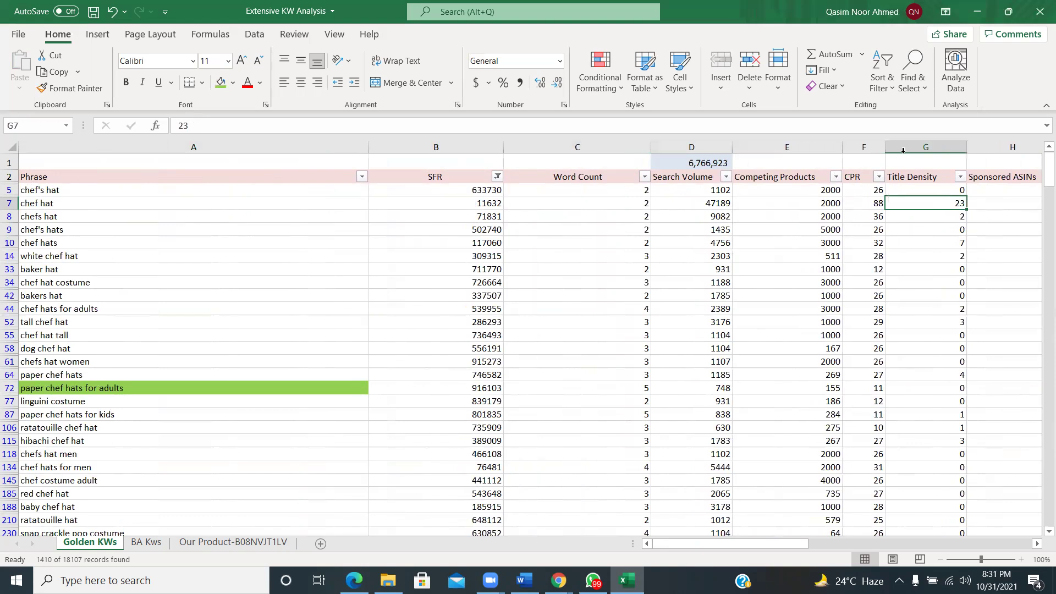
left_click(923, 148)
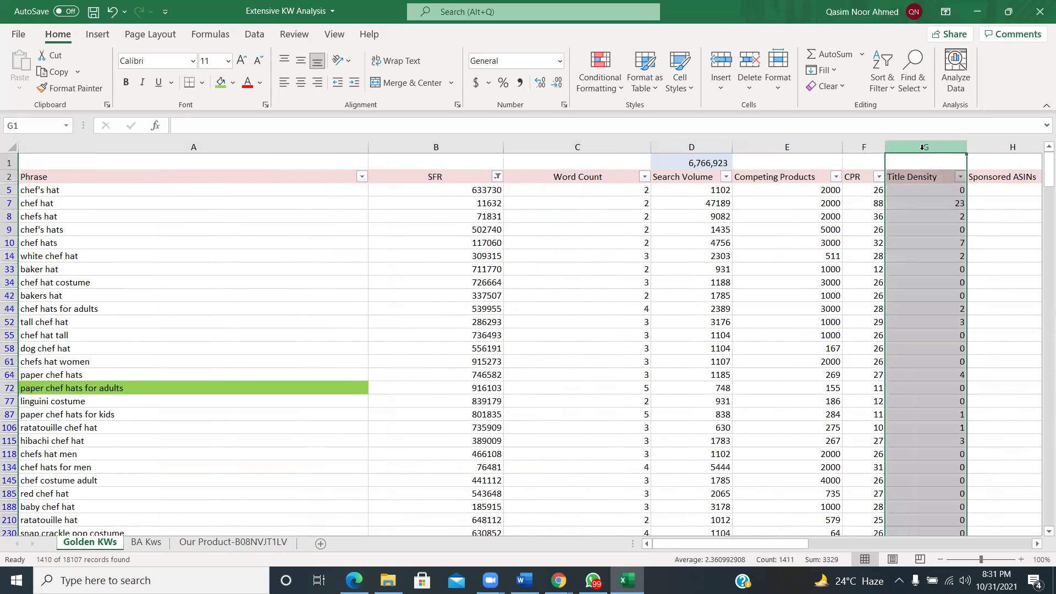
left_click(932, 204)
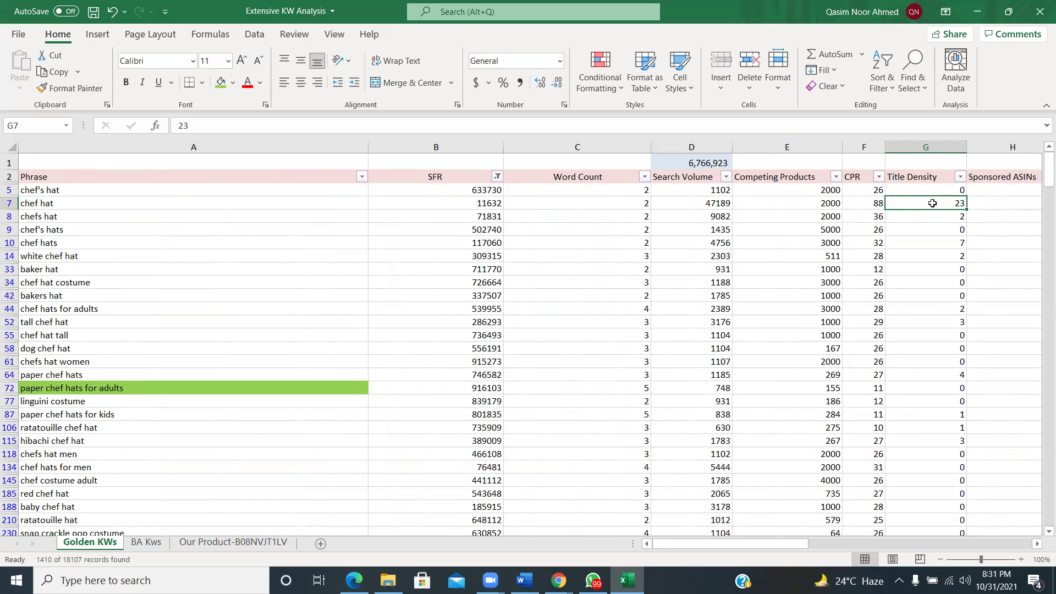
Examine Sponsored ASINs, the rank counts and Competitor Performance Score for "chef hat", up to our product's Sponsored Rank
scroll(932, 203, "right", 2)
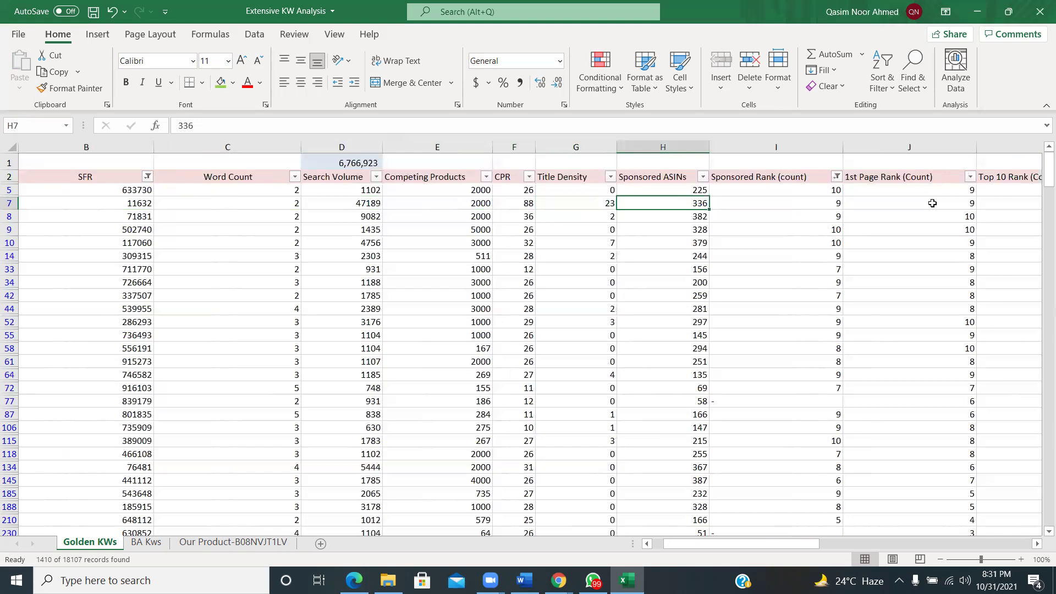
key("Right")
key("Left")
key("Right")
key("Up")
key("Down")
key("Right")
key("Right")
key("Right")
key("Right")
key("Right")
key("Right")
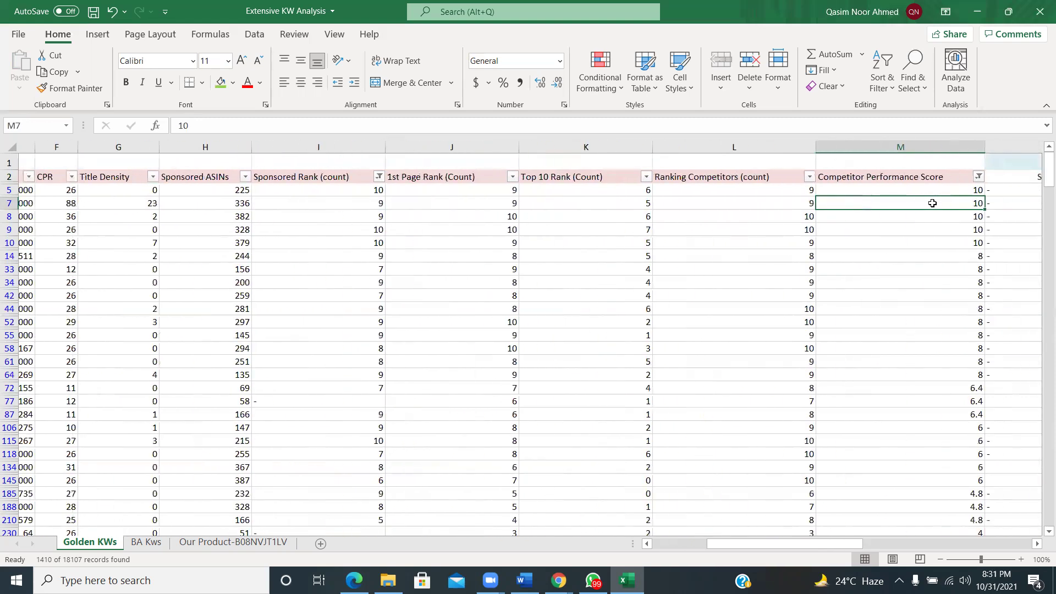
key("Down")
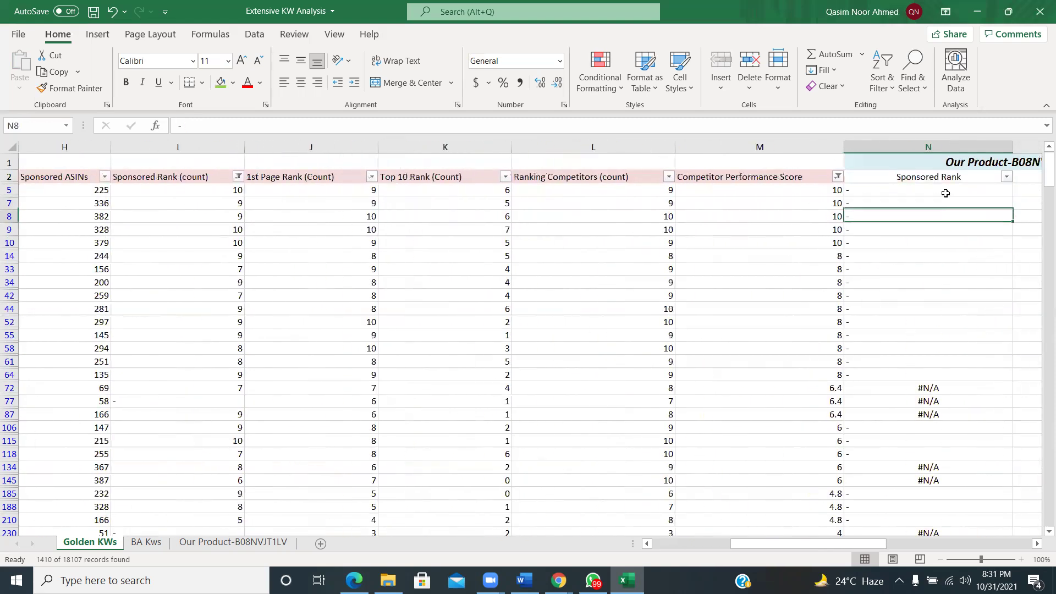
Trace the "chef hat" row back from our product's Sponsored Rank through CPR and Search Volume to its phrase
key("Up")
key("Left")
key("Left")
key("Left")
key("Left")
key("Left")
key("Left")
key("Left")
key("Left")
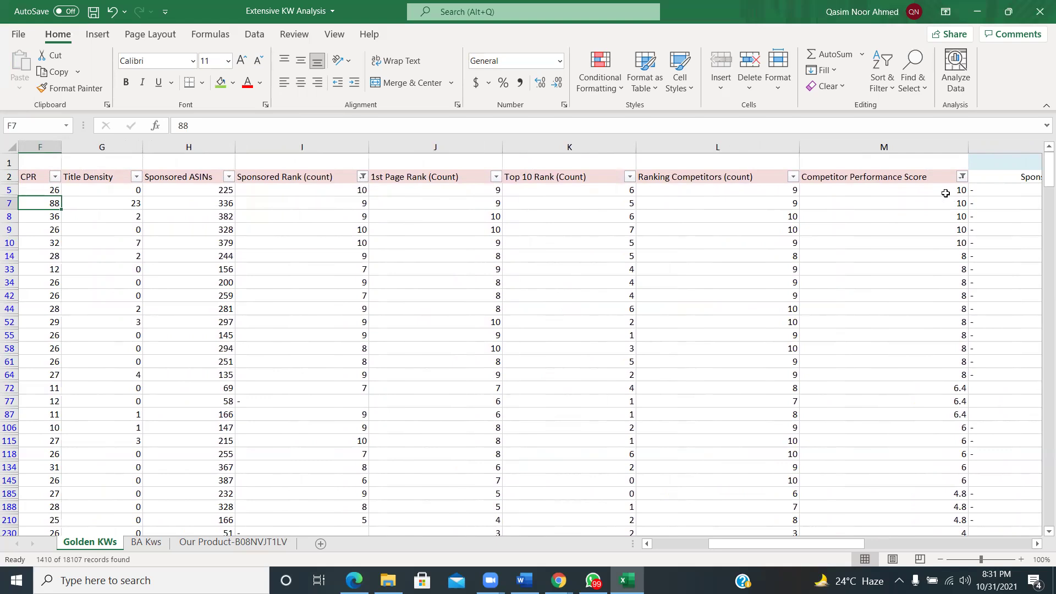
key("Left")
key("Left")
key("Right")
key("Left")
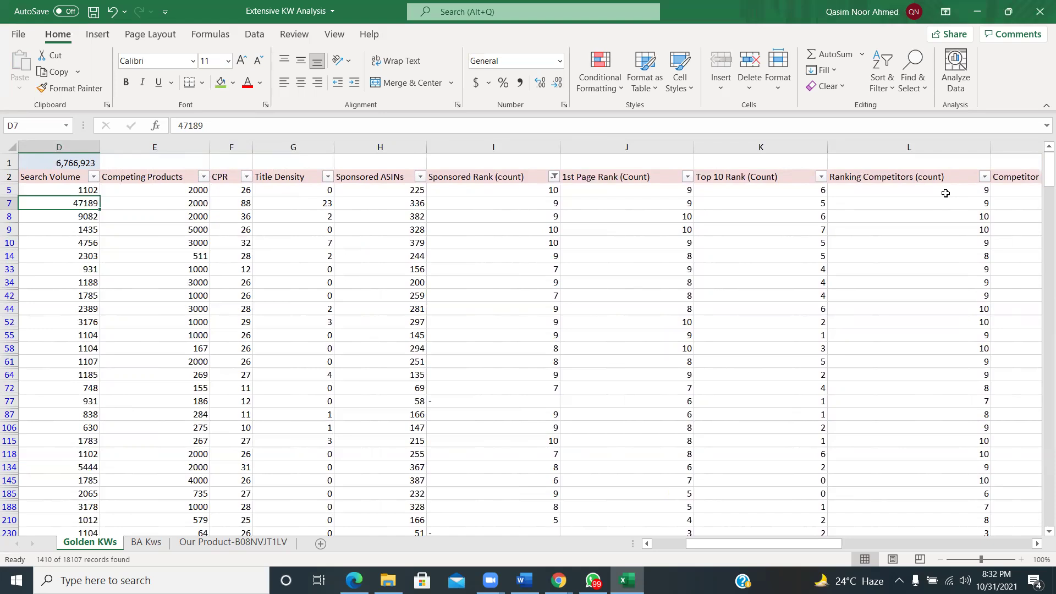
key("Left")
key("Left")
key("Left")
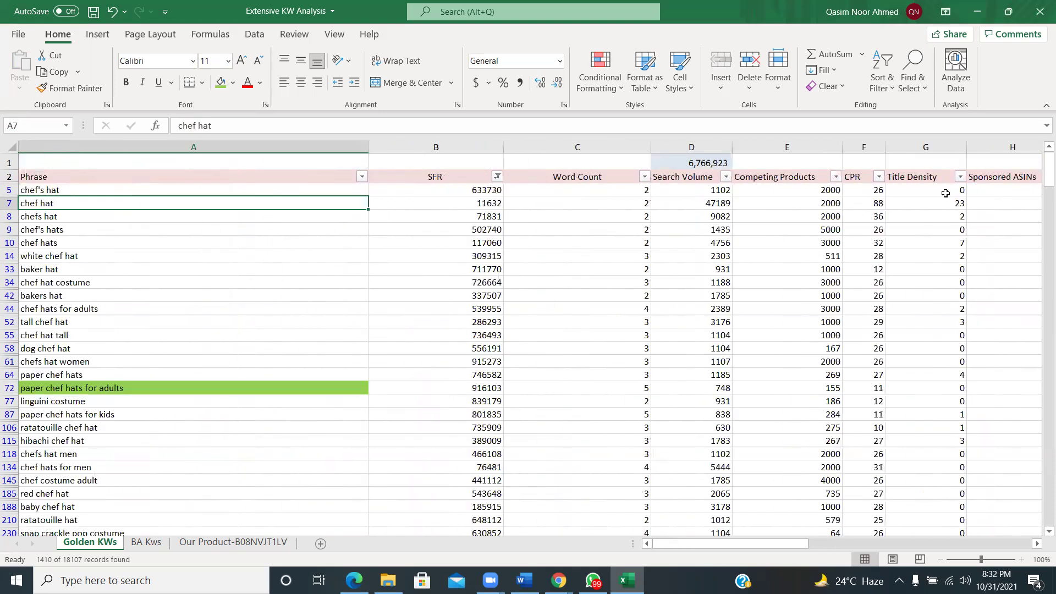
Compare the competitors' sponsored, 1st page and top 10 rank counts for "chef hat" with our product's Organic Rank
key("Right")
key("Right")
key("Right")
key("Right")
key("Right")
key("Right")
key("Right")
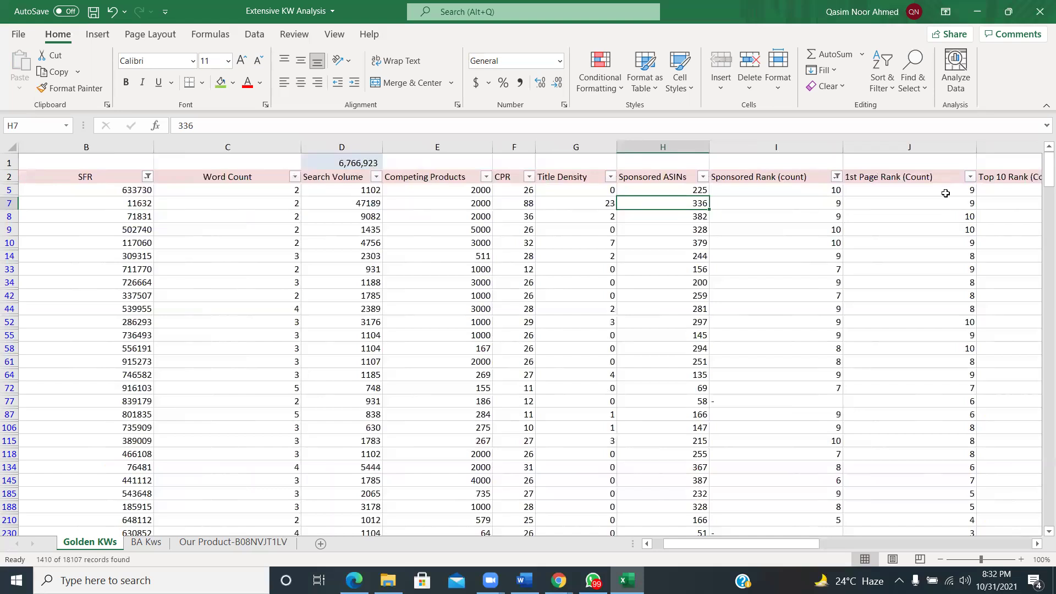
key("Right")
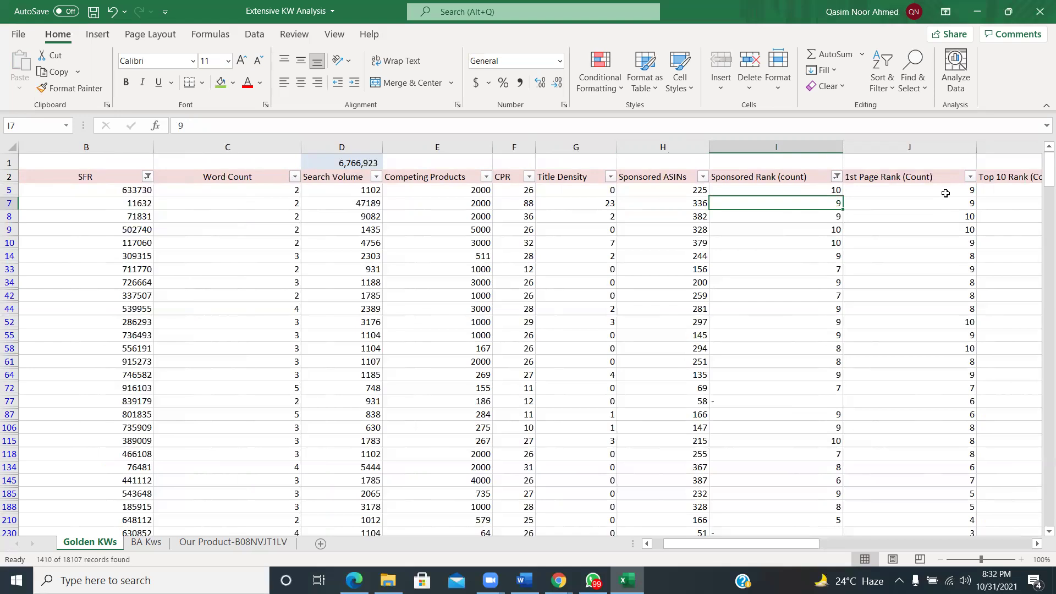
key("Right")
key("Right")
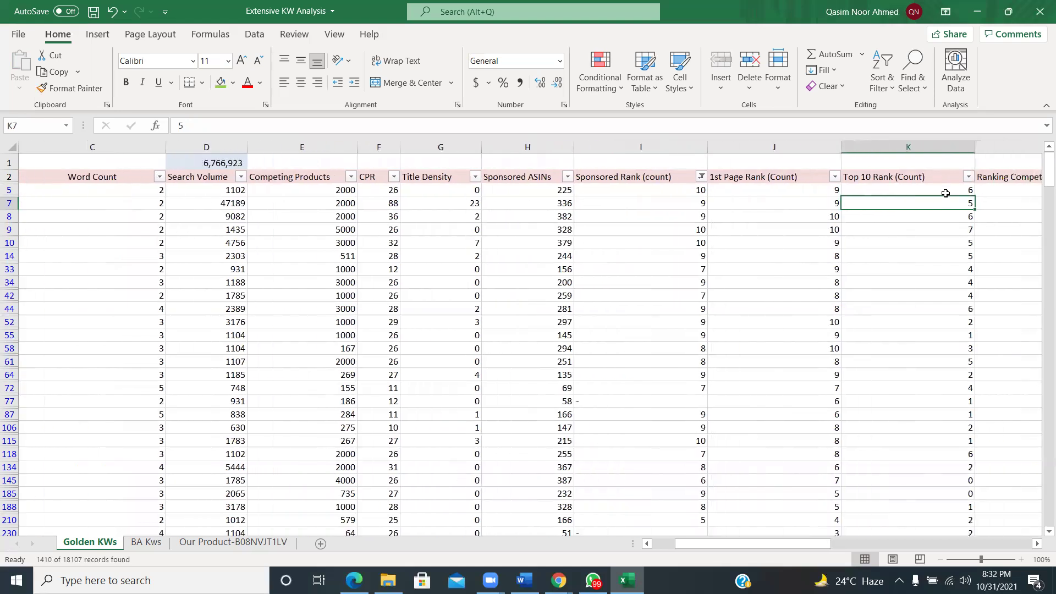
key("Right")
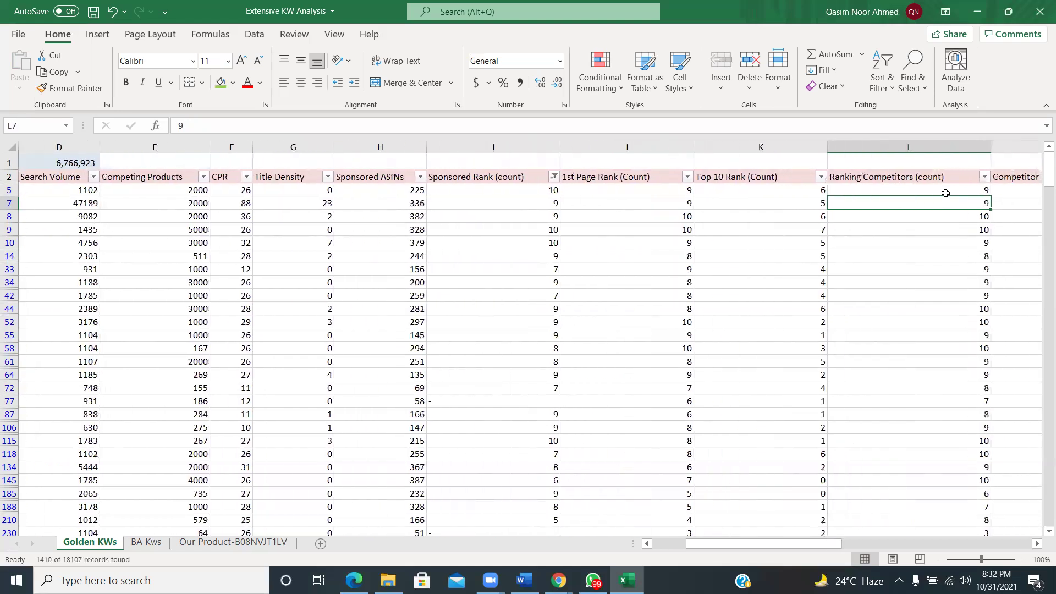
key("Right")
key("Right")
key("Right")
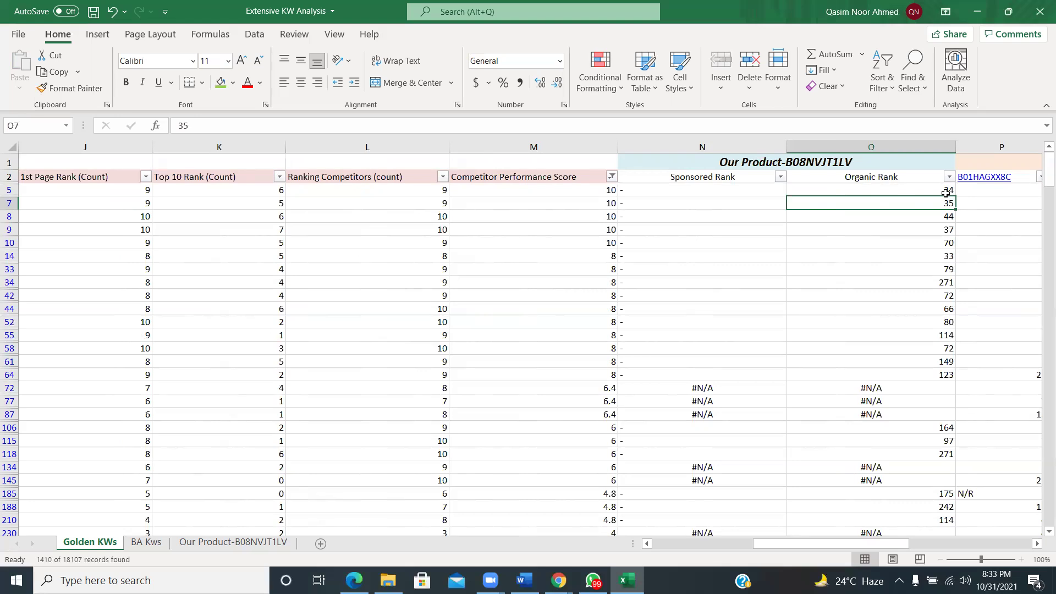
Inspect our product's Organic Rank values, the top 10 competitors' ranks and the click and conversion shares from the BA sheet
key("Down")
key("Down")
key("Down")
key("Down")
key("Down")
key("Down")
key("Down")
key("Down")
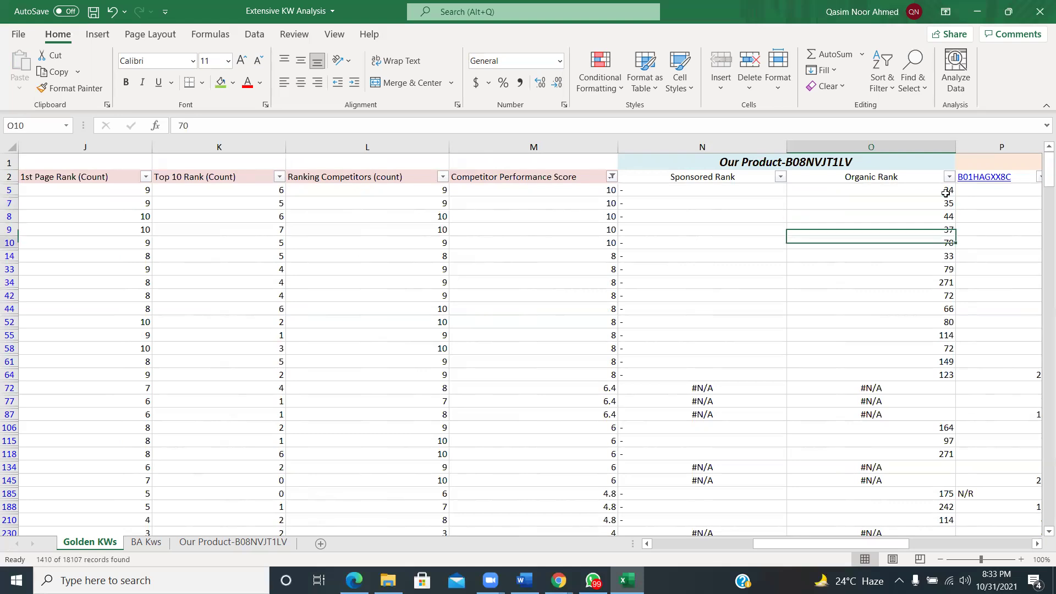
key("Right")
key("Right")
key("Right")
key("Right")
key("Right")
key("Right")
key("Right")
key("Right")
key("Right")
key("Right")
key("Up")
key("Right")
key("Right")
key("Up")
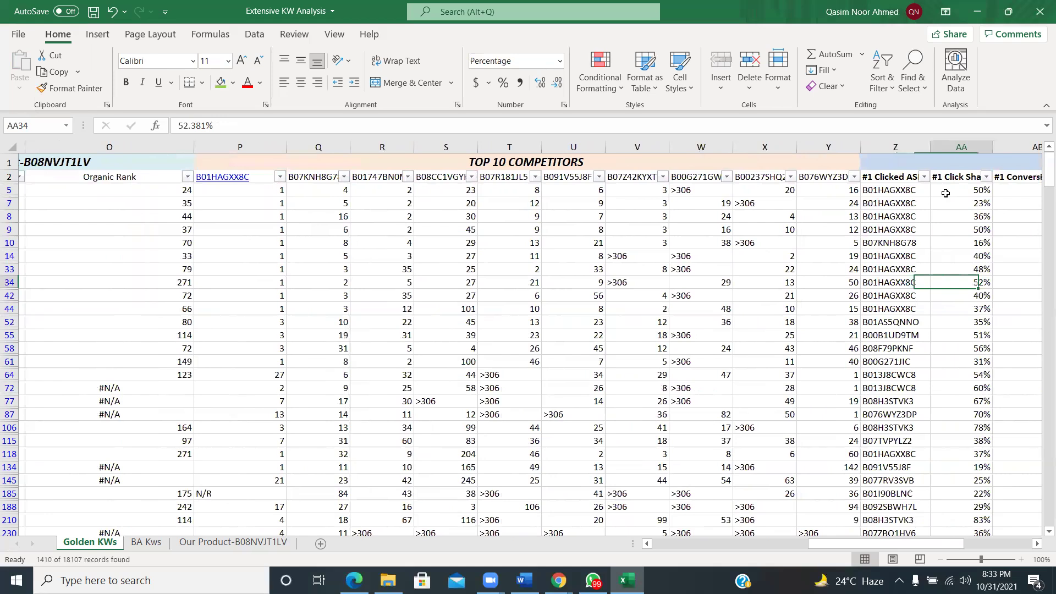
scroll(946, 193, "right", 1)
left_click(945, 191)
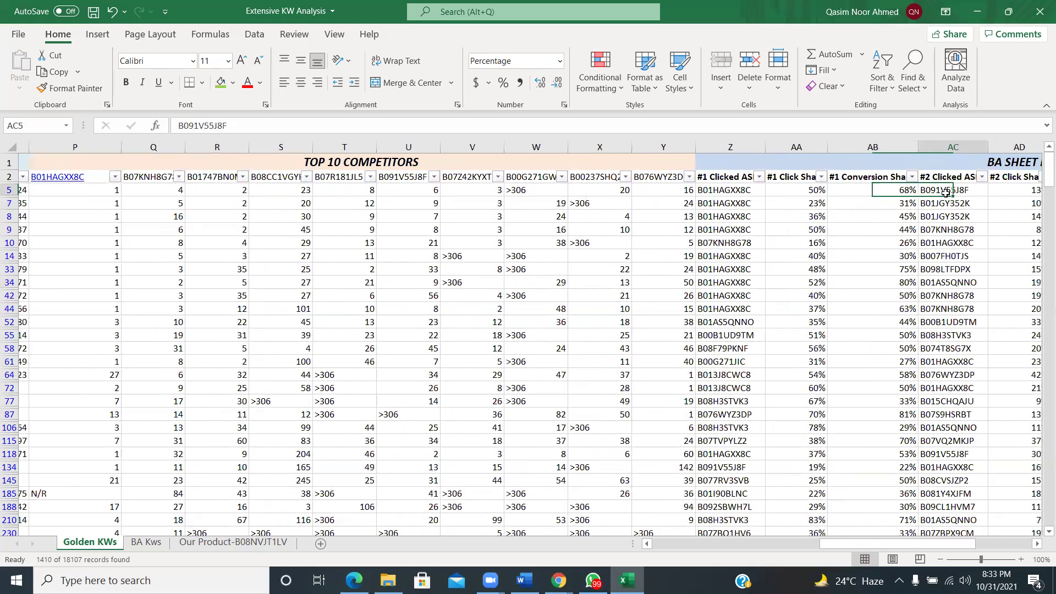
Return to the "chef hat" phrase and review its SFR and Word Count
key("Home")
key("Down")
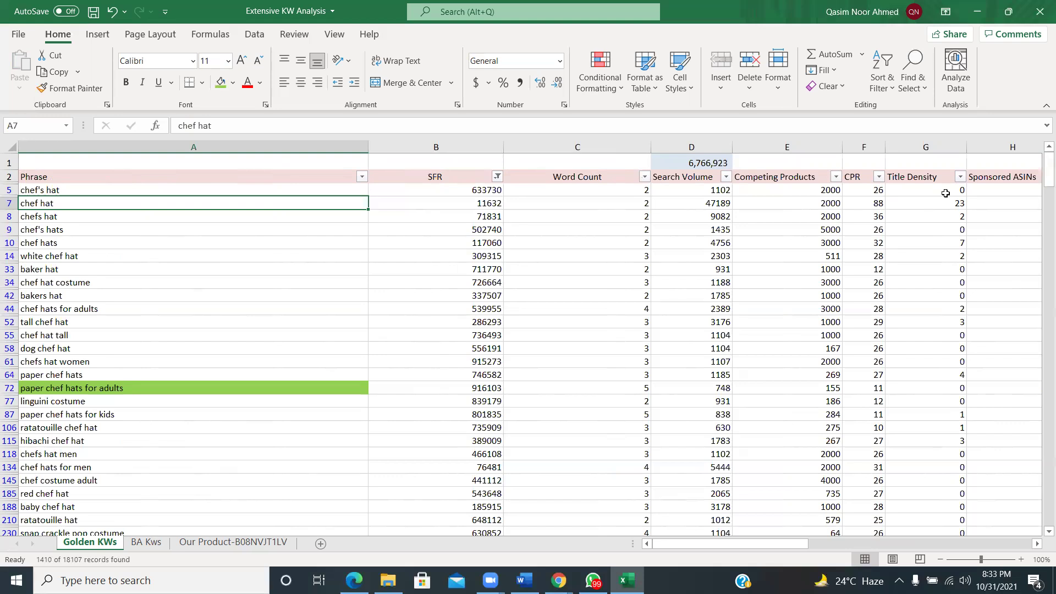
key("Right")
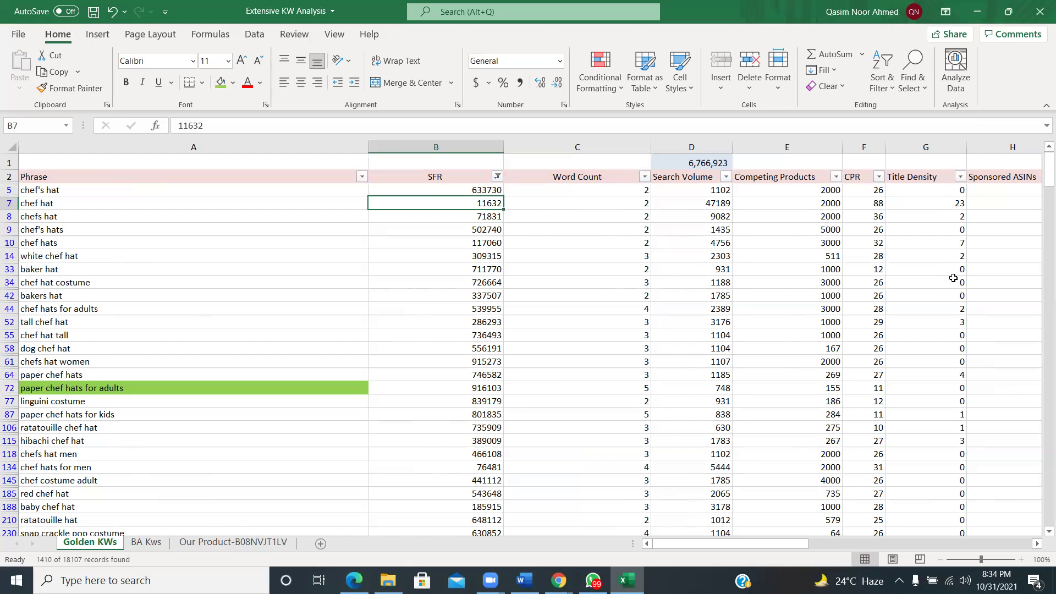
key("Right")
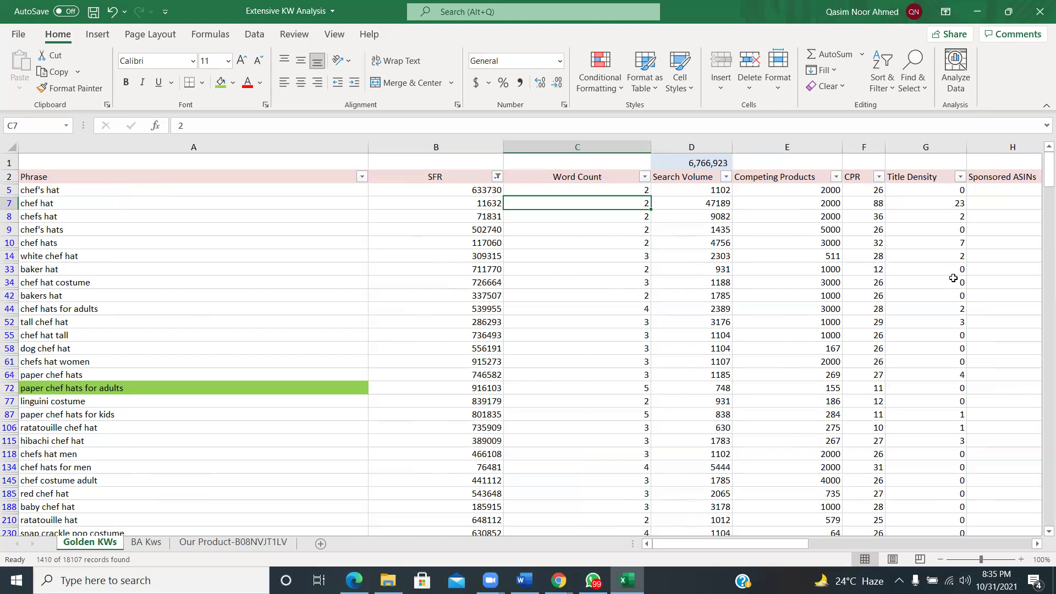
Review the Golden KWs column headers from Phrase through Sponsored ASINs
key("Left")
key("Up")
key("Up")
key("Left")
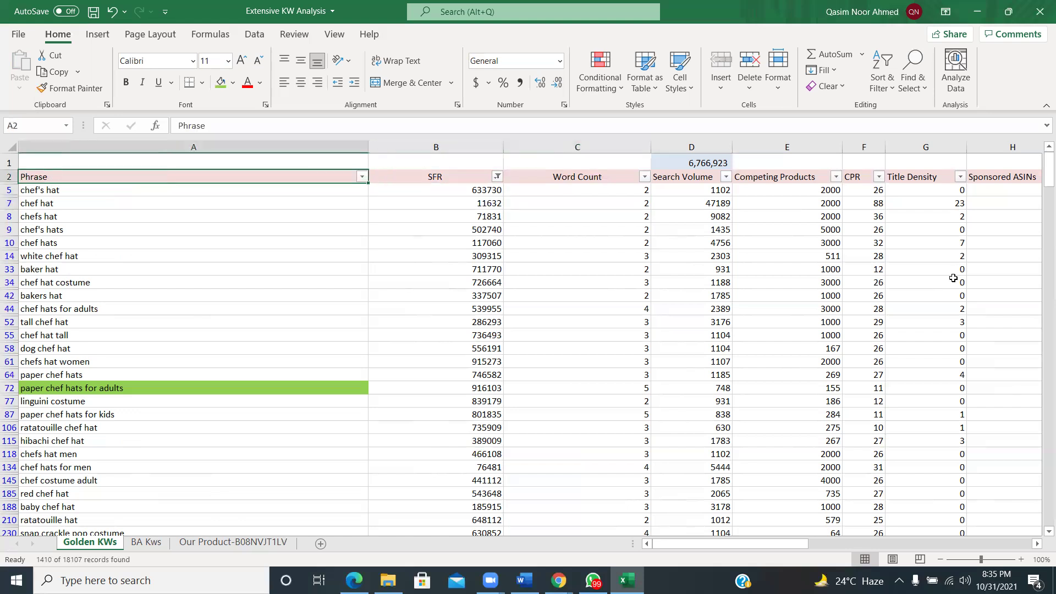
key("Right")
key("Right")
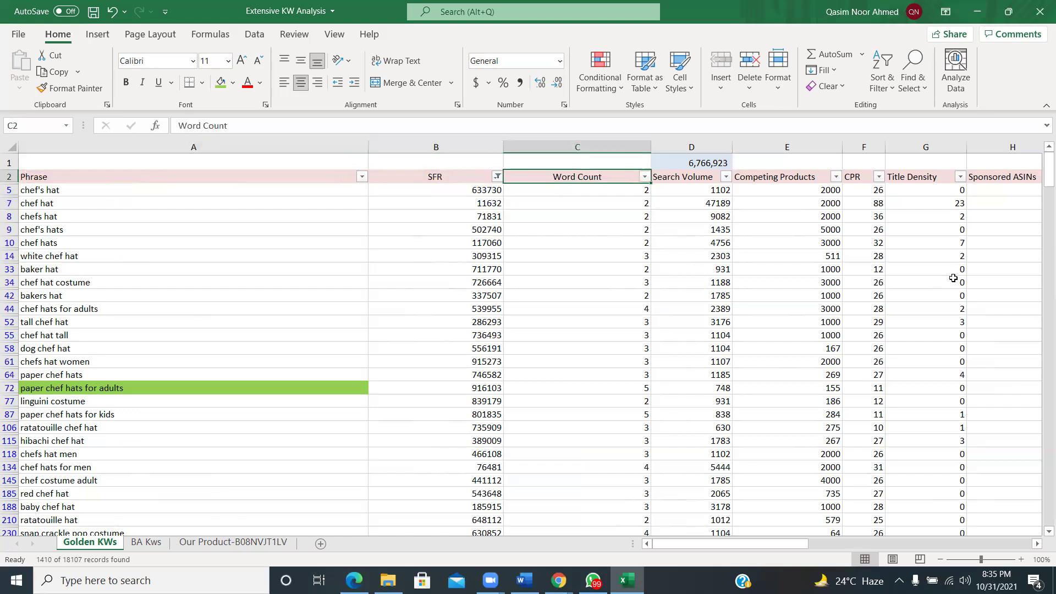
key("Right")
key("Right")
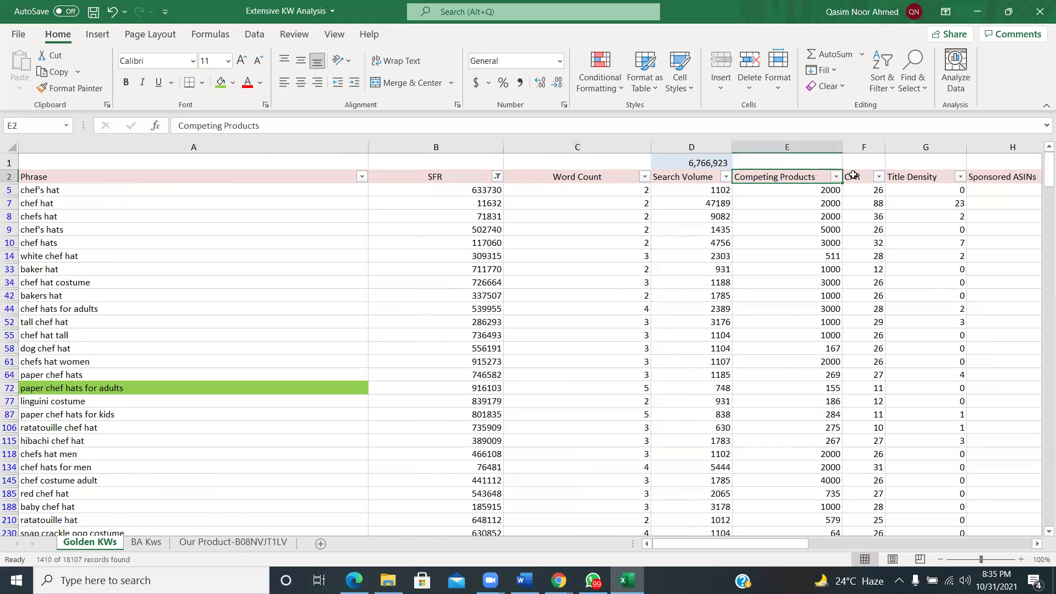
key("Right")
key("Right")
key("Right")
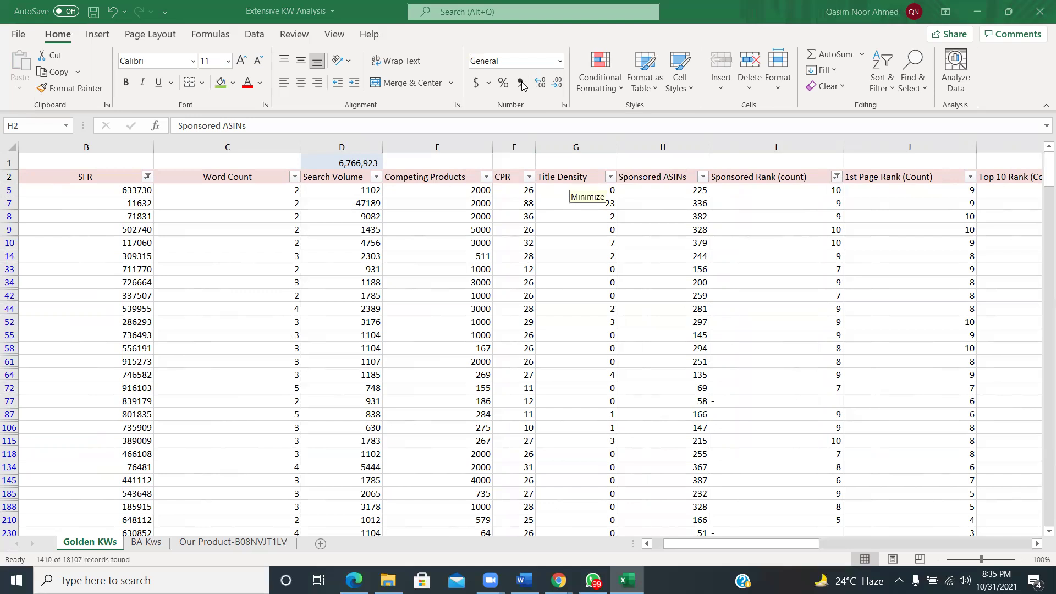
Go back along the Golden KWs headers from Sponsored ASINs to examine the SFR and Word Count columns
key("Left")
key("Left")
key("Left")
key("Left")
key("Left")
key("Left")
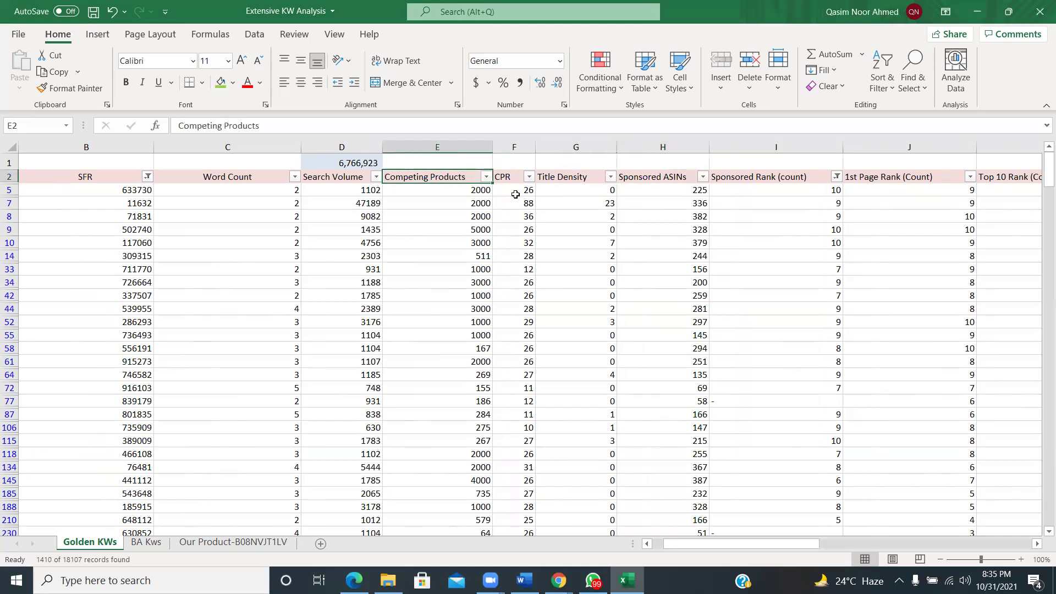
key("Right")
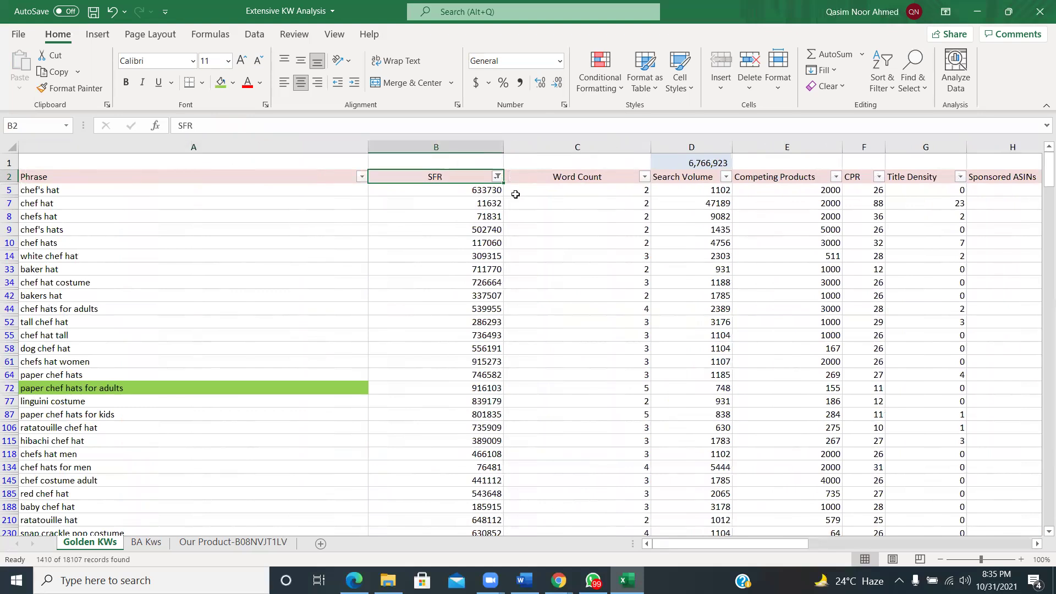
key("Right")
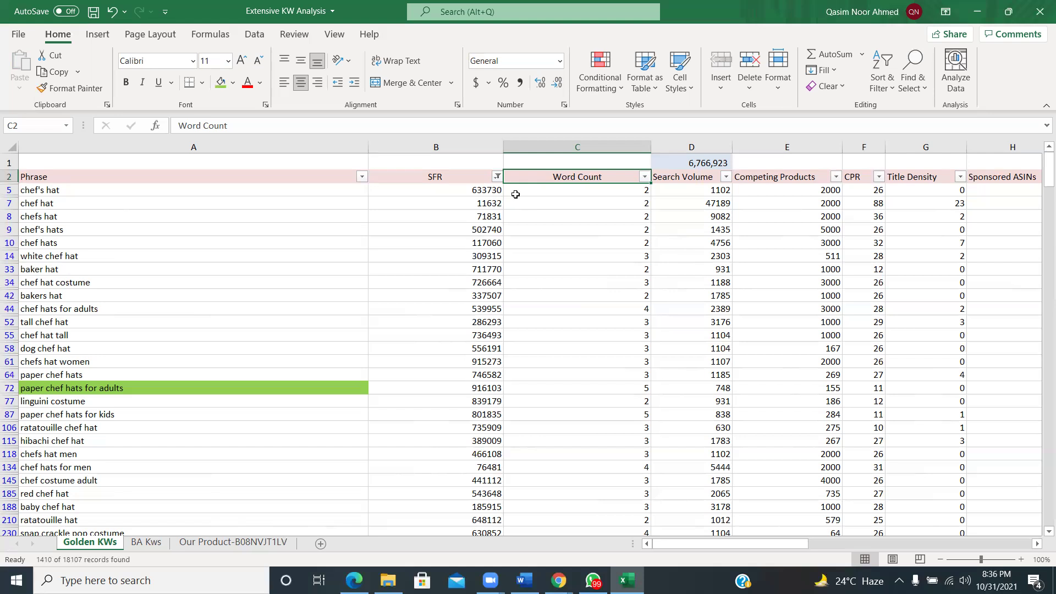
left_click(518, 225)
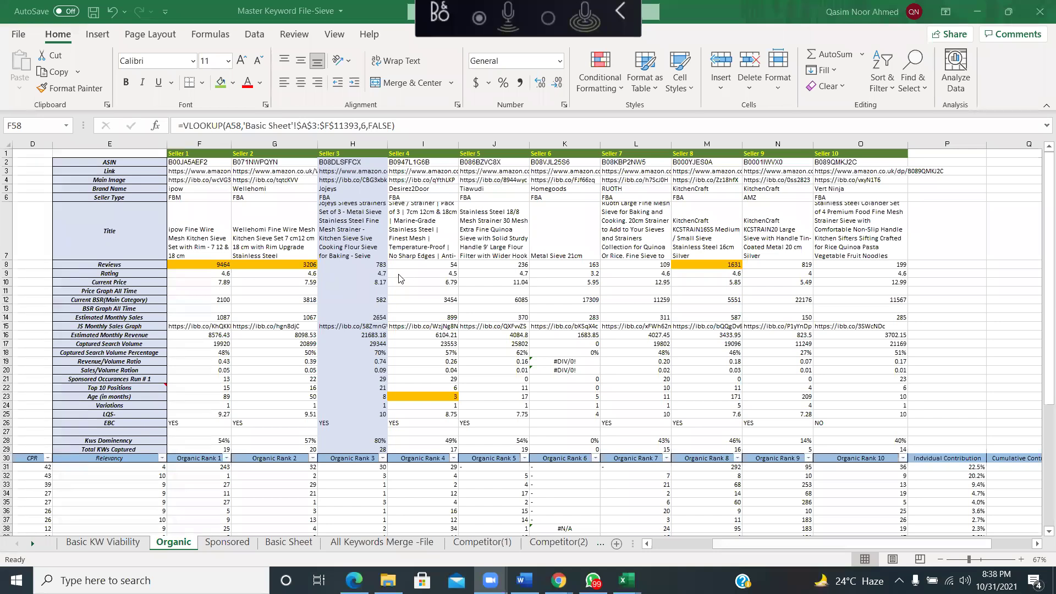
Examine the keyword summary and phrase list on the Organic sheet of Master Keyword File-Sieve
scroll(398, 278, "left", 3)
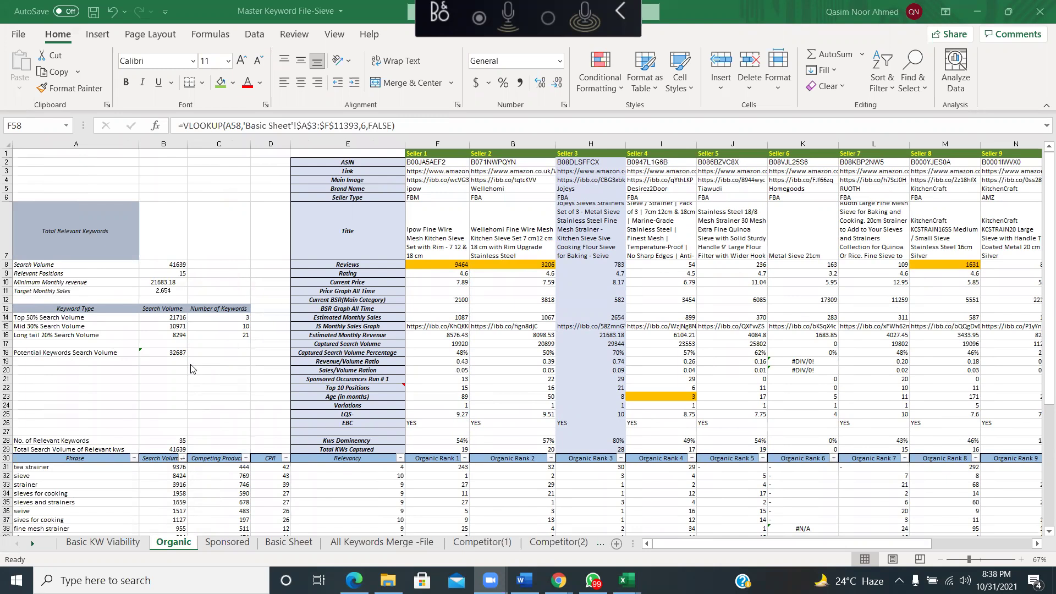
scroll(191, 369, "down", 6)
scroll(191, 369, "up", 6)
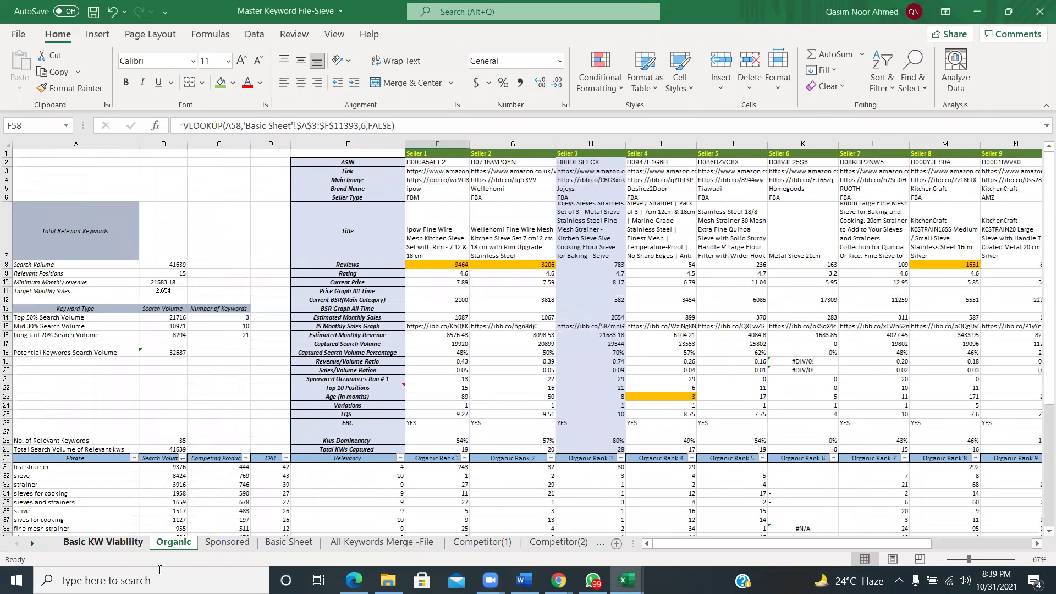
Look through the Basic KW Viability, Organic, Sponsored and Basic Sheet worksheets
left_click(108, 547)
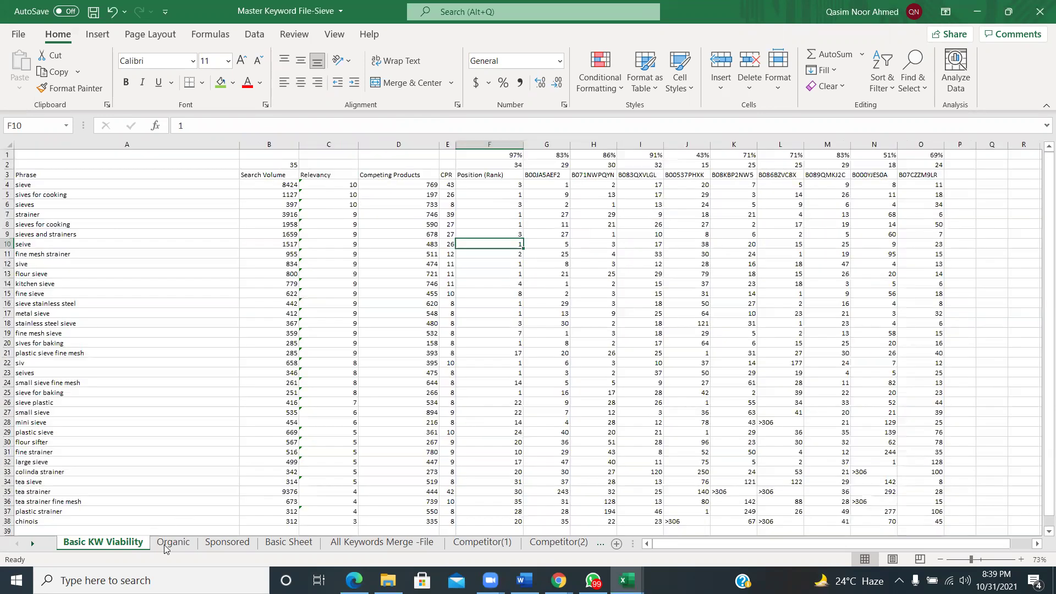
left_click(173, 543)
left_click(114, 544)
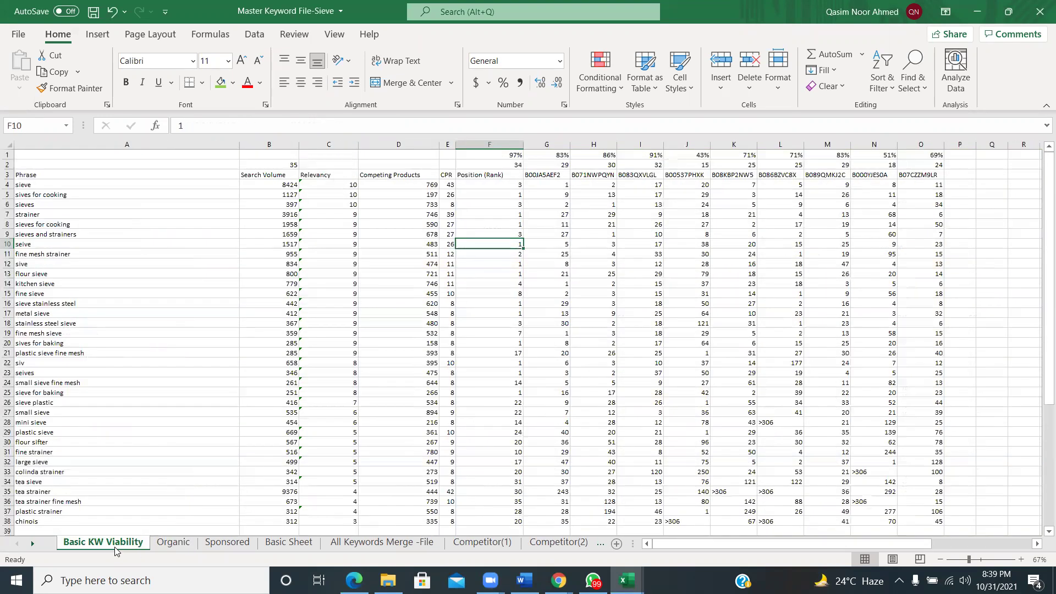
left_click(161, 543)
left_click(227, 545)
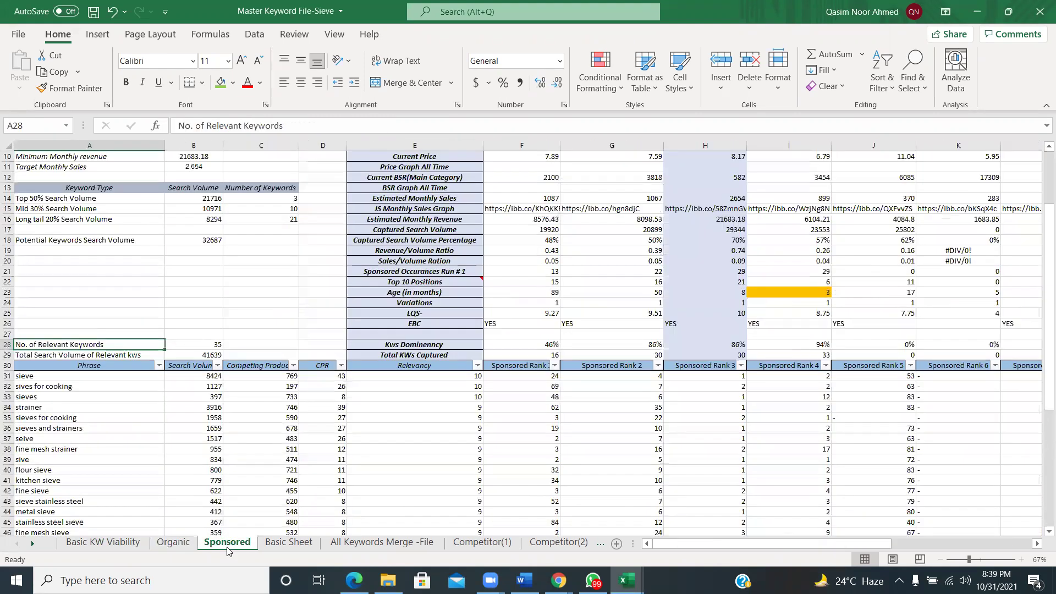
left_click(279, 544)
Examine the Relevancy and Phrase columns of the All Keywords Merge -File sheet
left_click(352, 544)
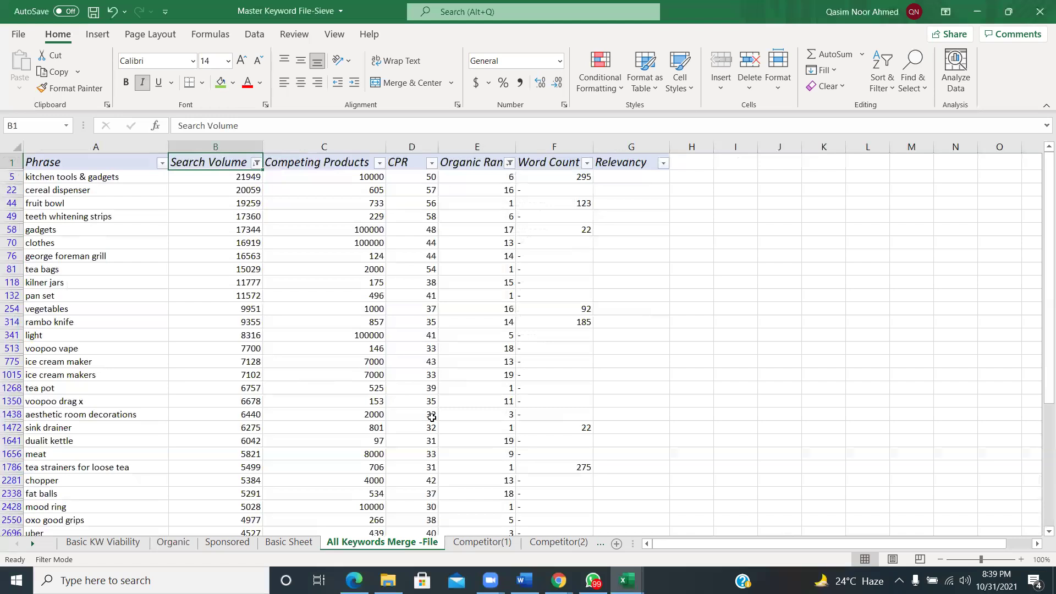
left_click_drag(645, 177, 643, 256)
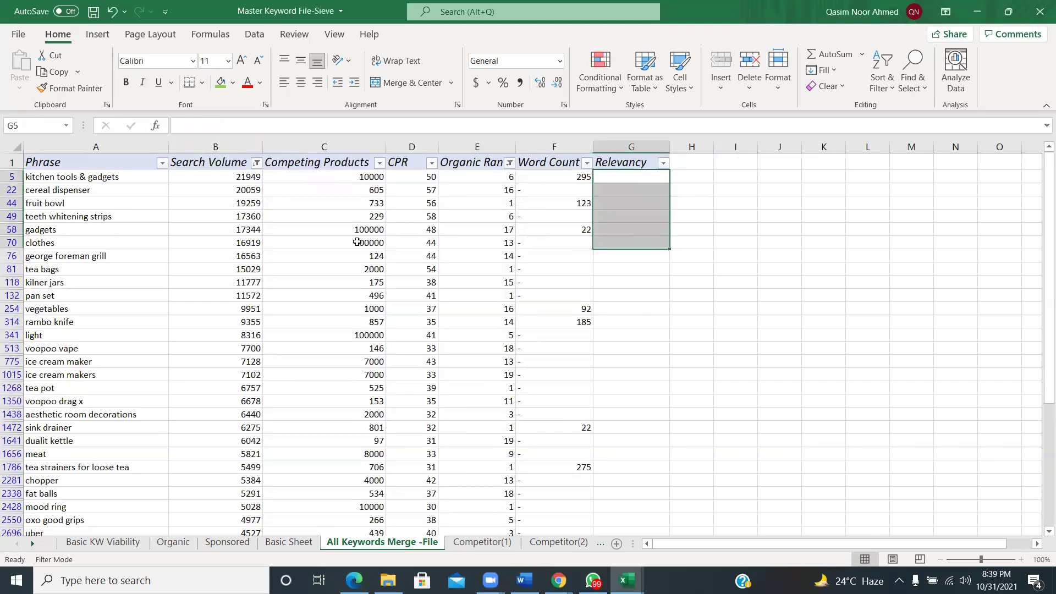
left_click(159, 191)
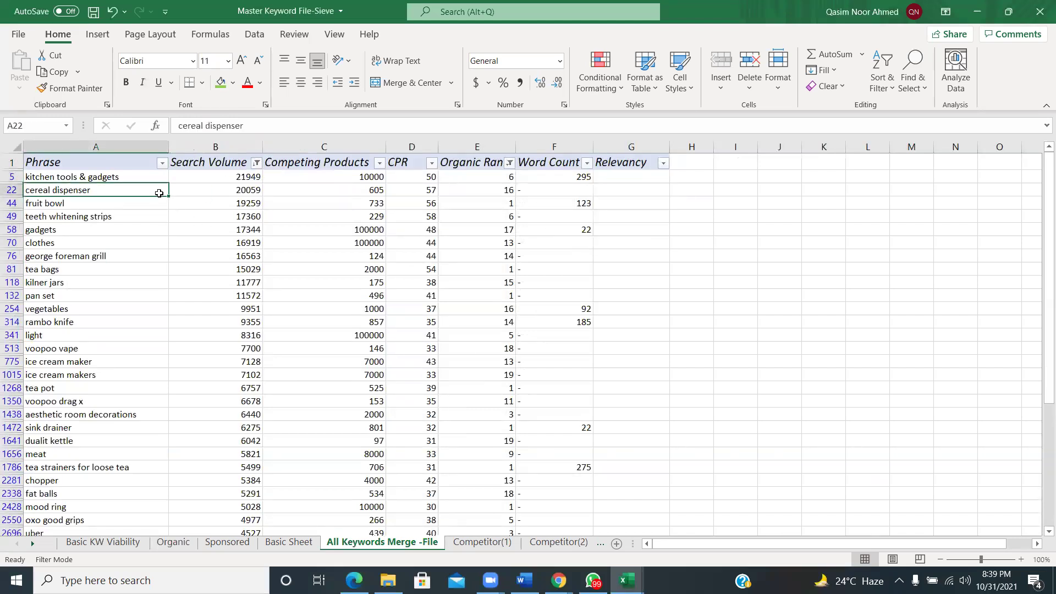
Look through the individual competitor sheets from Competitor(1) to Competitor(6), including the seller data above the filtered keywords
left_click(484, 540)
scroll(411, 304, "up", 10)
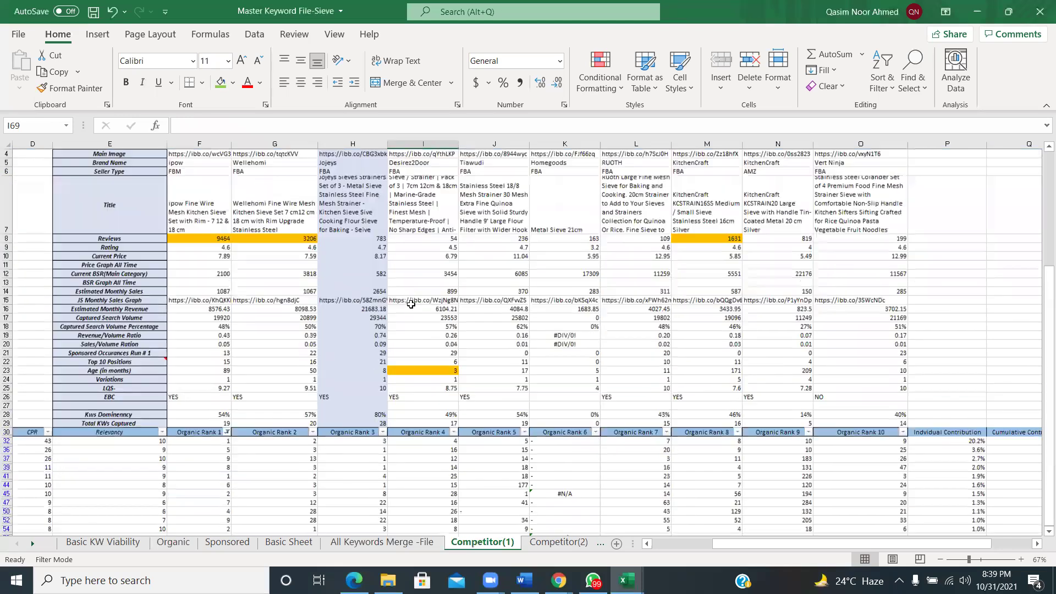
left_click(558, 542)
left_click(31, 543)
left_click(494, 543)
left_click(547, 543)
left_click(567, 542)
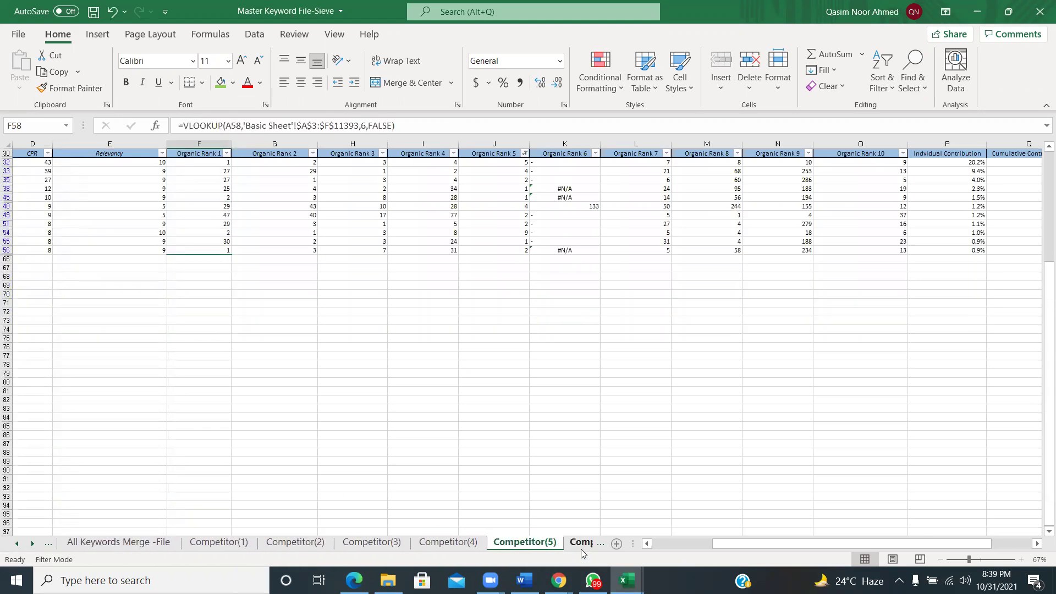
left_click(582, 545)
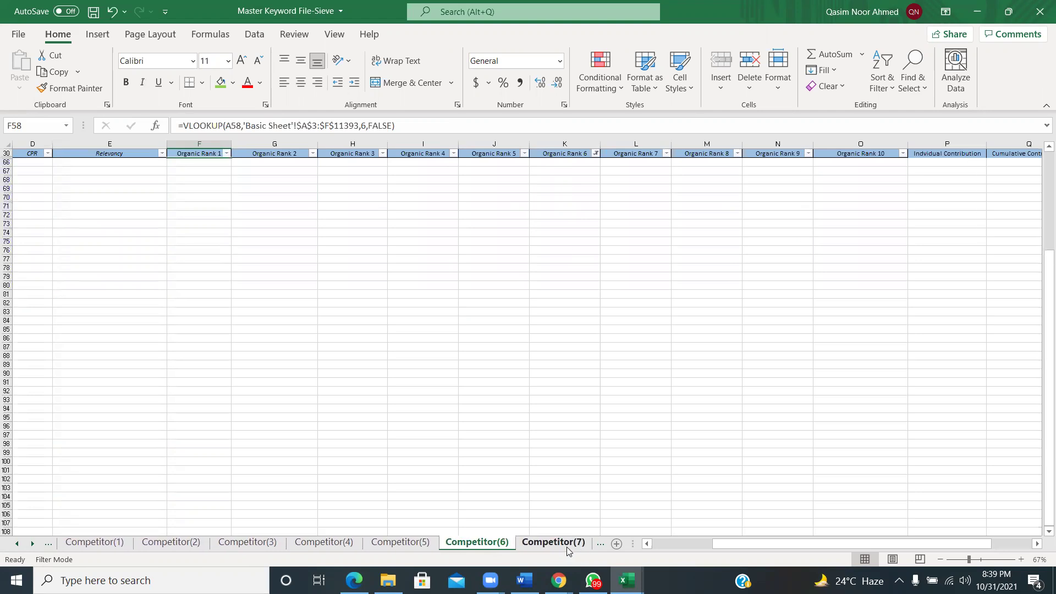
scroll(582, 344, "up", 10)
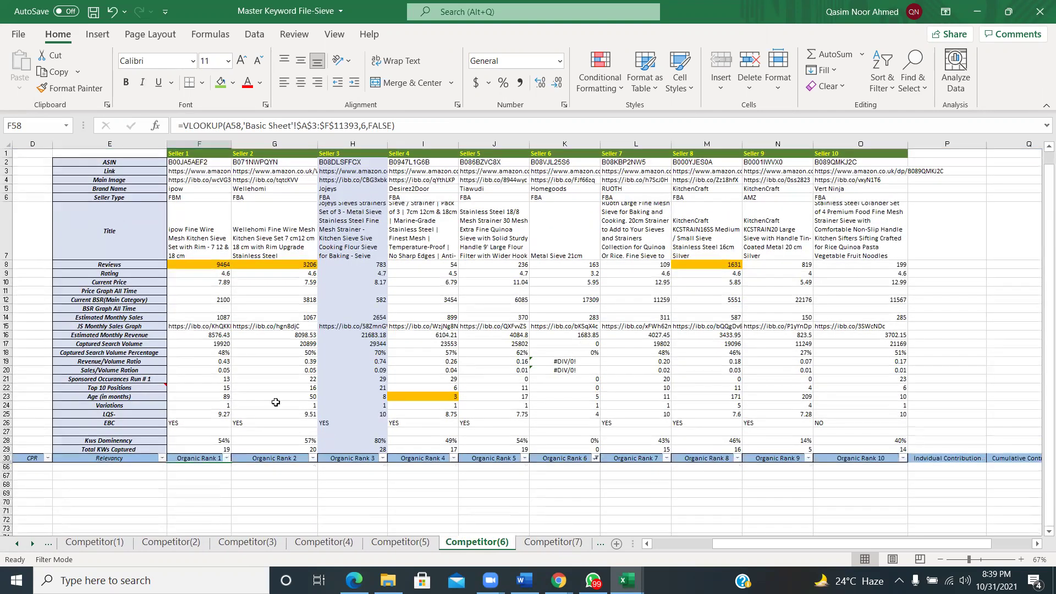
Return to the Basic KW Viability sheet and reopen the Organic sheet
left_click(13, 544)
left_click(13, 545)
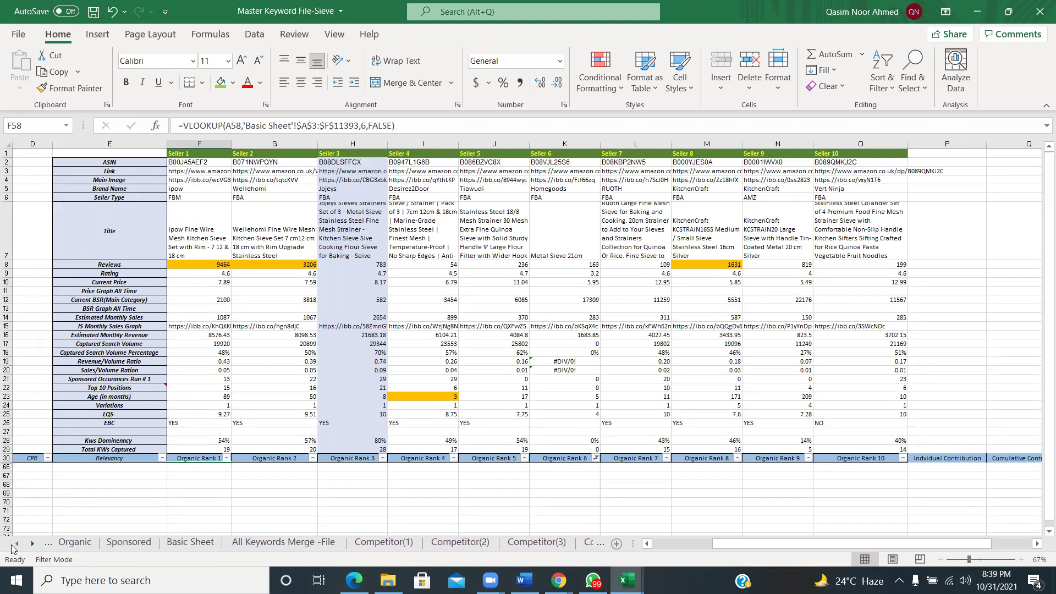
left_click(103, 542)
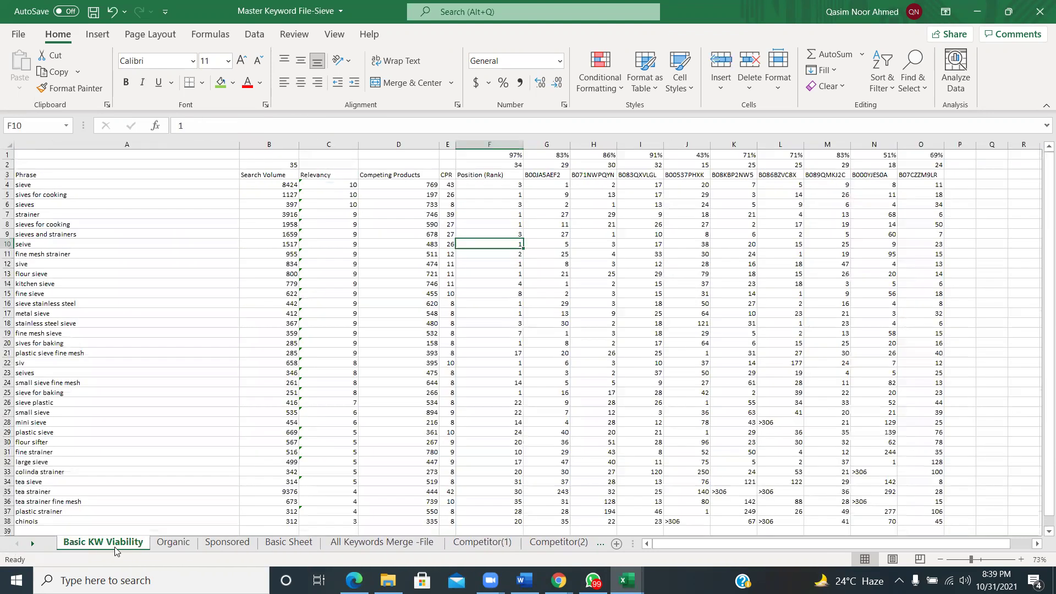
left_click(160, 548)
scroll(220, 369, "down", 1)
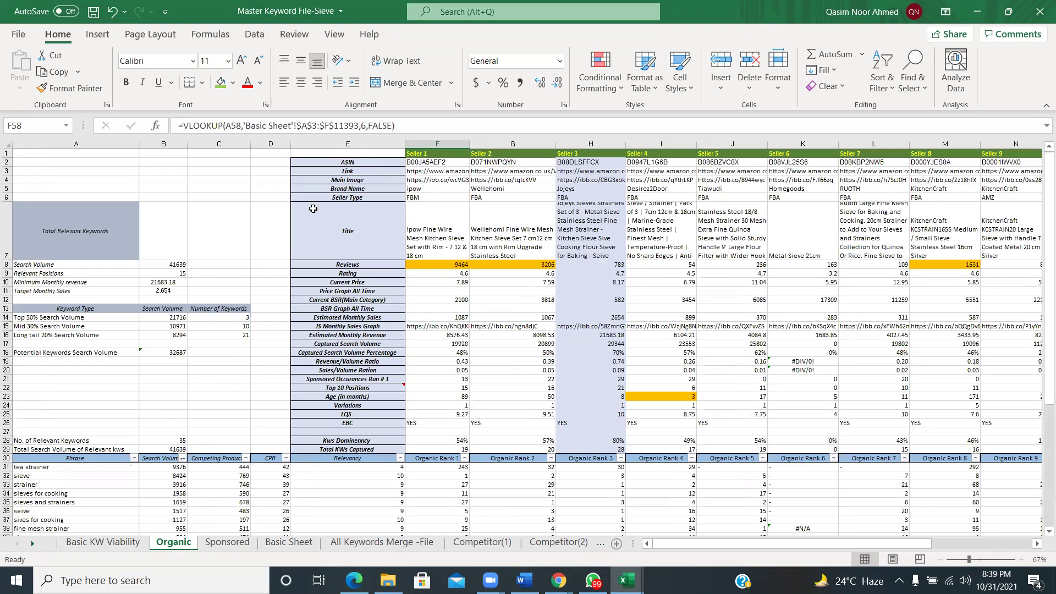
Examine the Organic sheet's seller attributes from ASIN through LQS, including Title, Reviews and Sales/Volume Ration
left_click(289, 204)
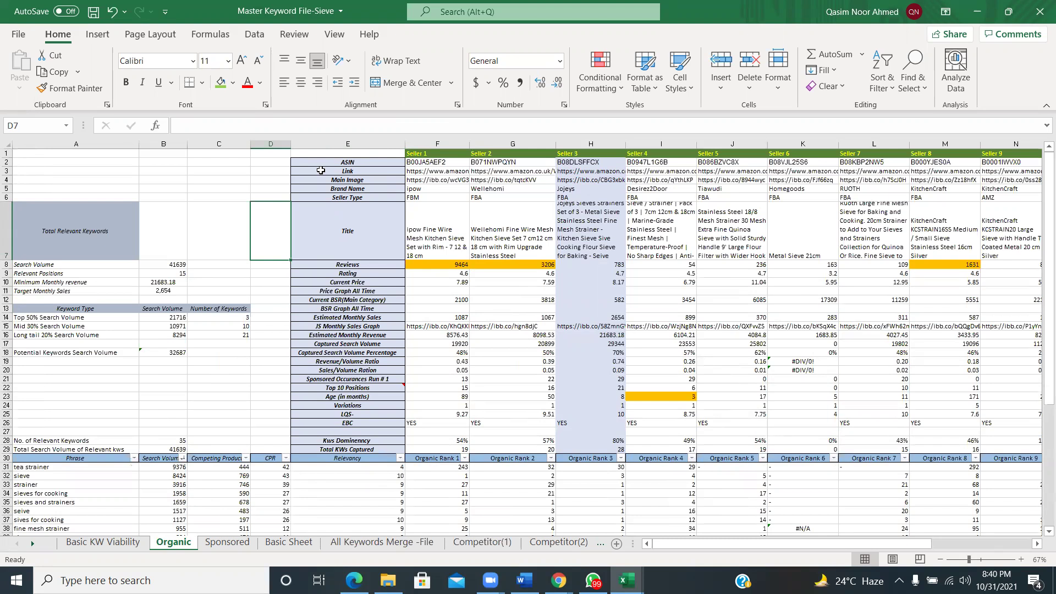
left_click(376, 219)
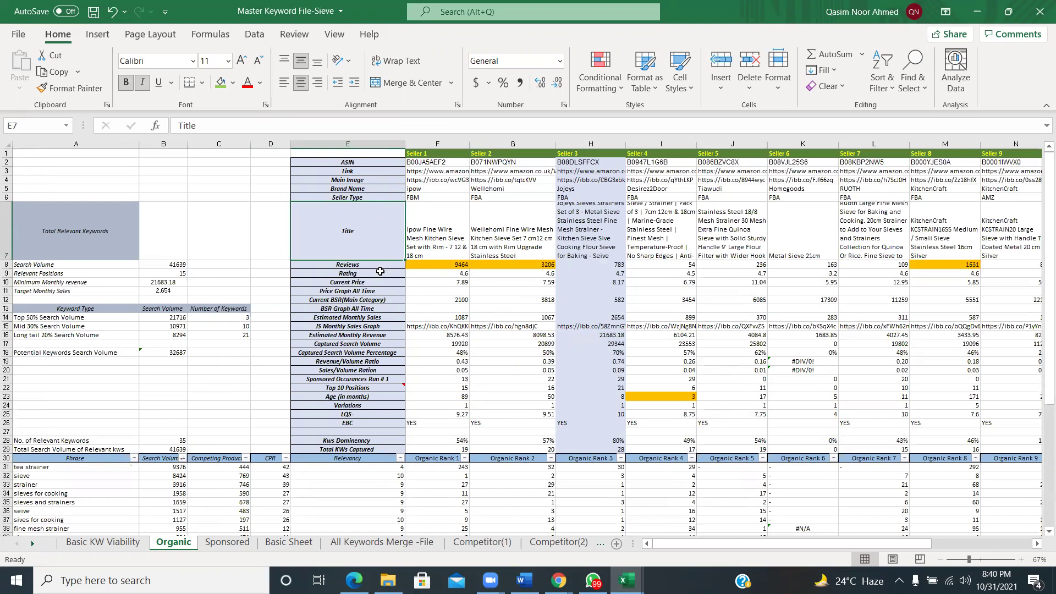
left_click_drag(380, 272, 435, 326)
left_click(462, 372)
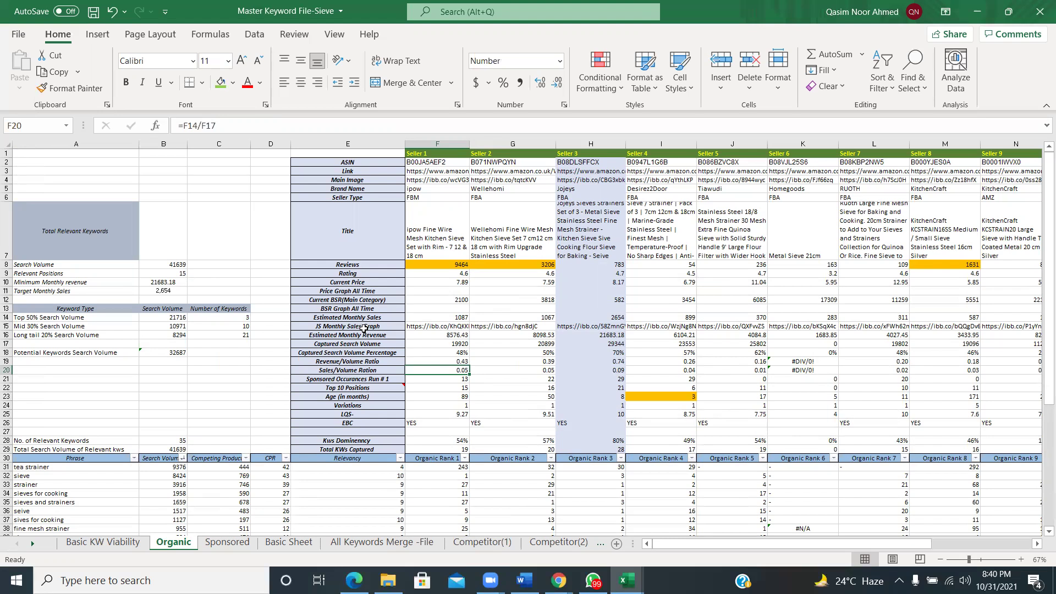
scroll(364, 328, "down", 2)
scroll(363, 329, "up", 2)
left_click_drag(362, 162, 839, 413)
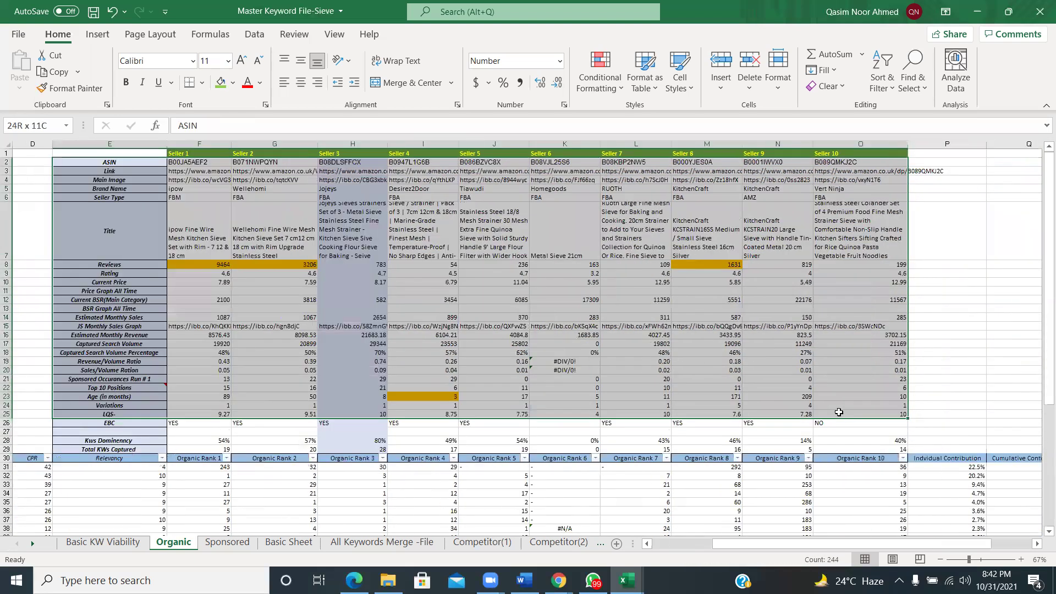
Review the attribute labels from Current Price to LQS and inspect Seller 1's Age (in months)
left_click(838, 412)
scroll(612, 355, "left", 3)
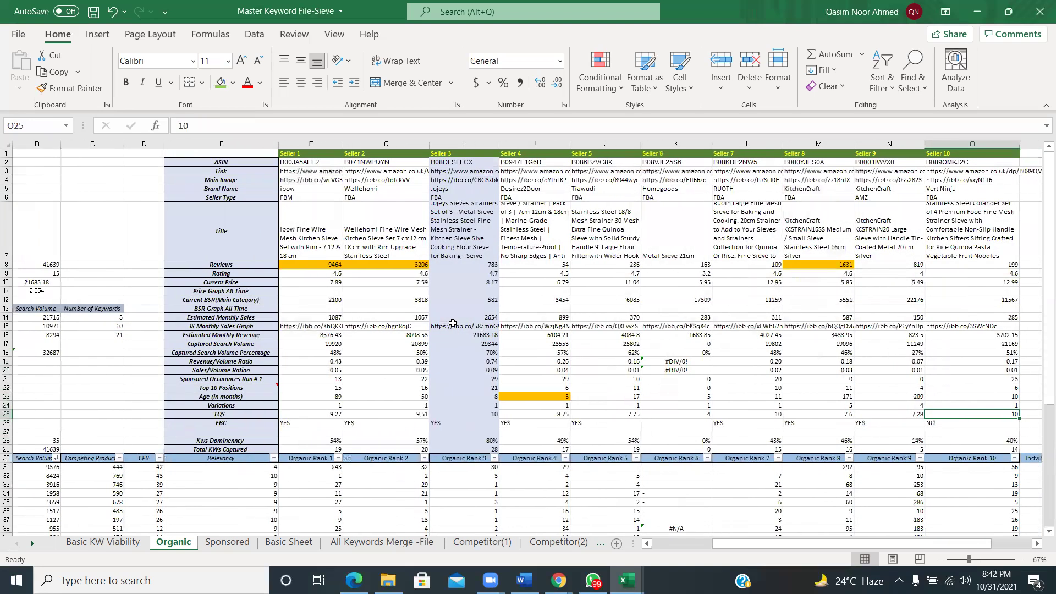
scroll(452, 323, "left", 2)
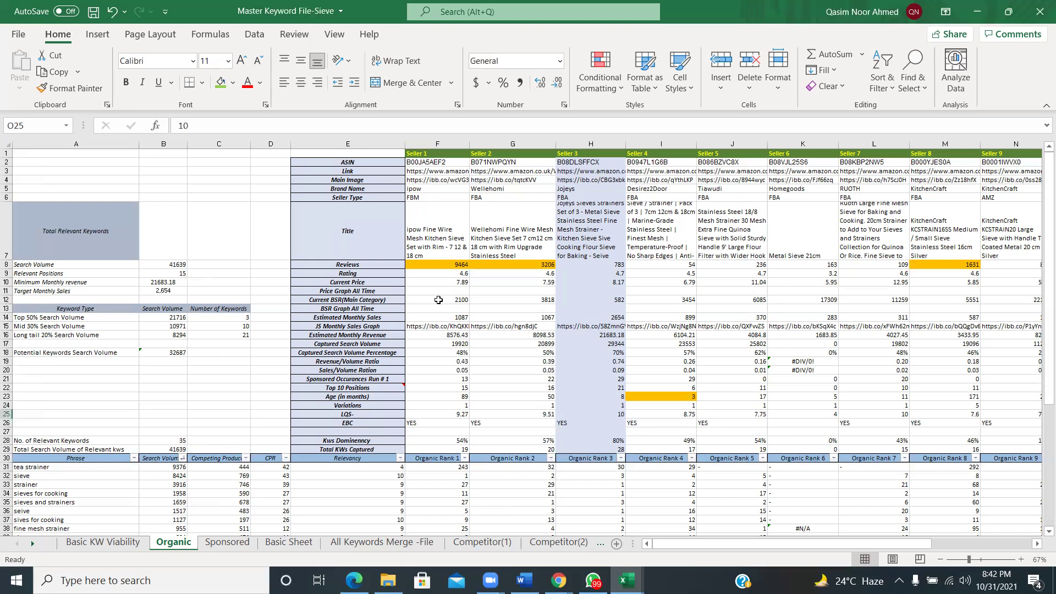
left_click_drag(447, 405, 456, 285)
left_click_drag(349, 282, 375, 422)
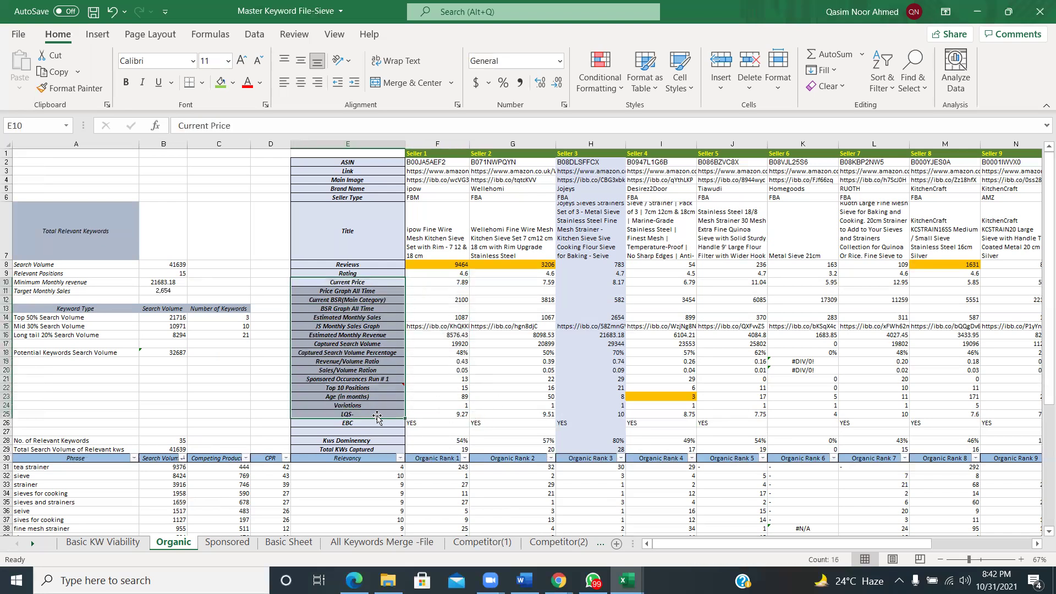
left_click(440, 401)
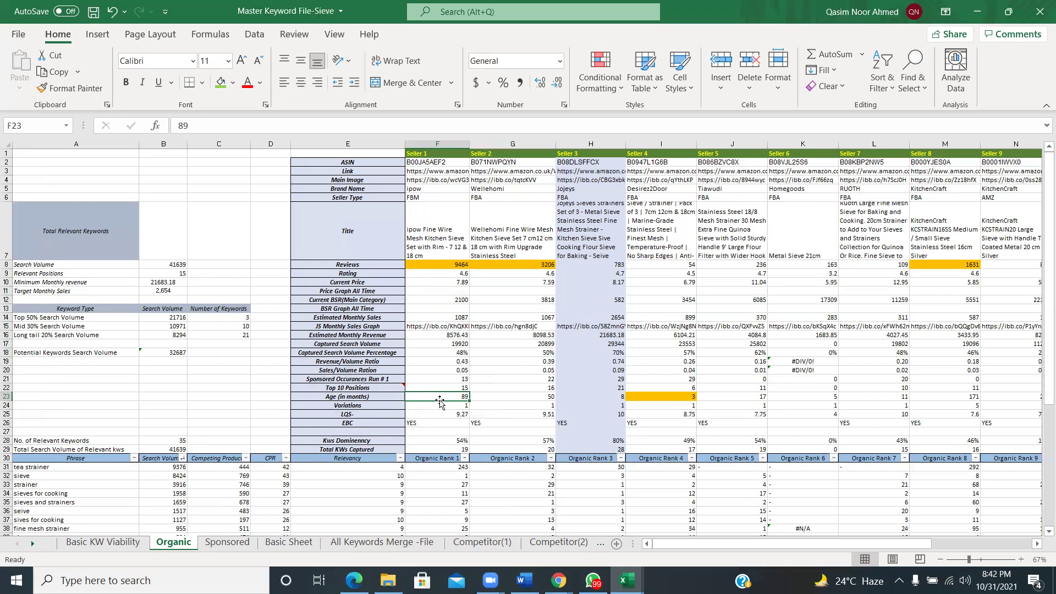
Compare the attribute values across all ten sellers on the Organic sheet, including Seller 6's Current BSR
scroll(526, 223, "right", 3)
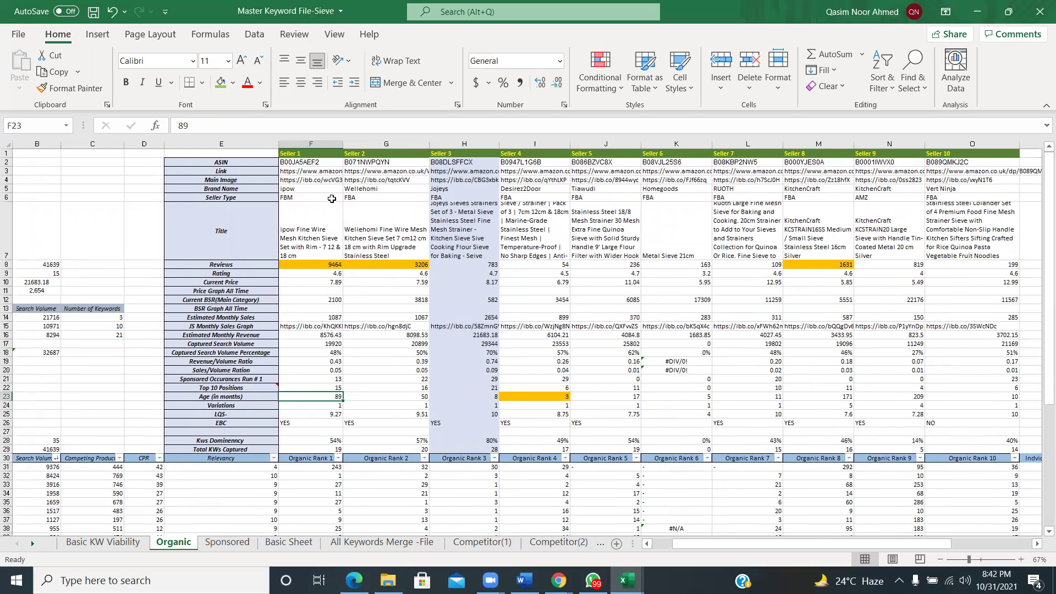
left_click_drag(314, 163, 1029, 418)
left_click(682, 302)
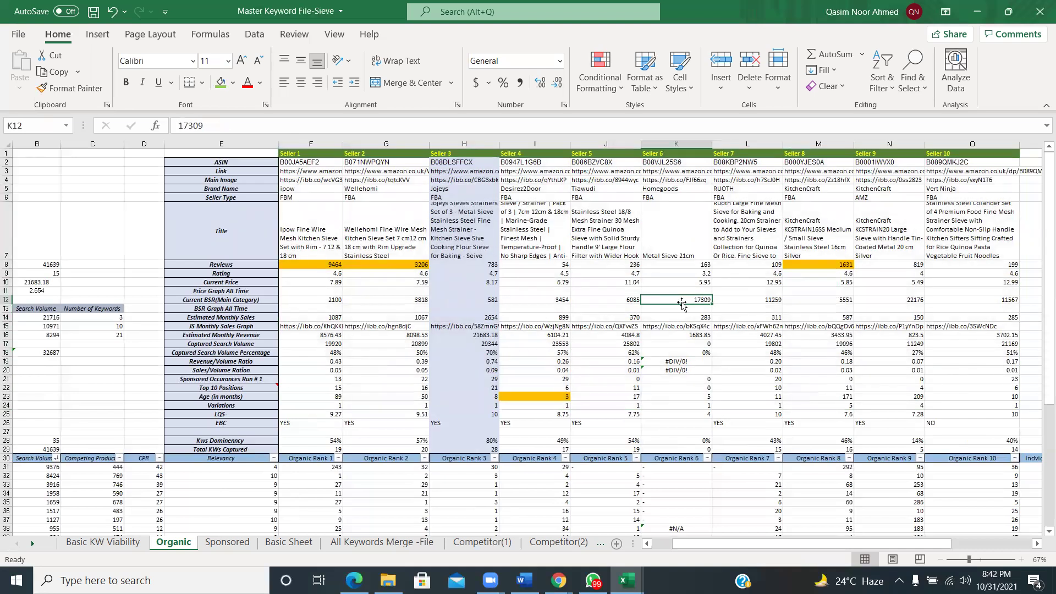
scroll(682, 304, "left", 1)
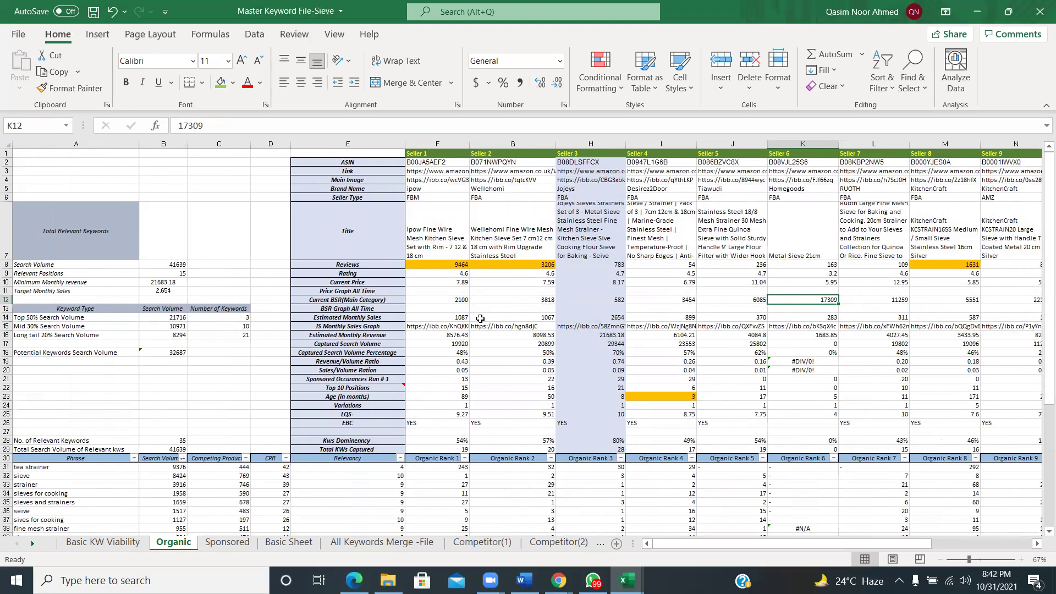
scroll(480, 319, "down", 2)
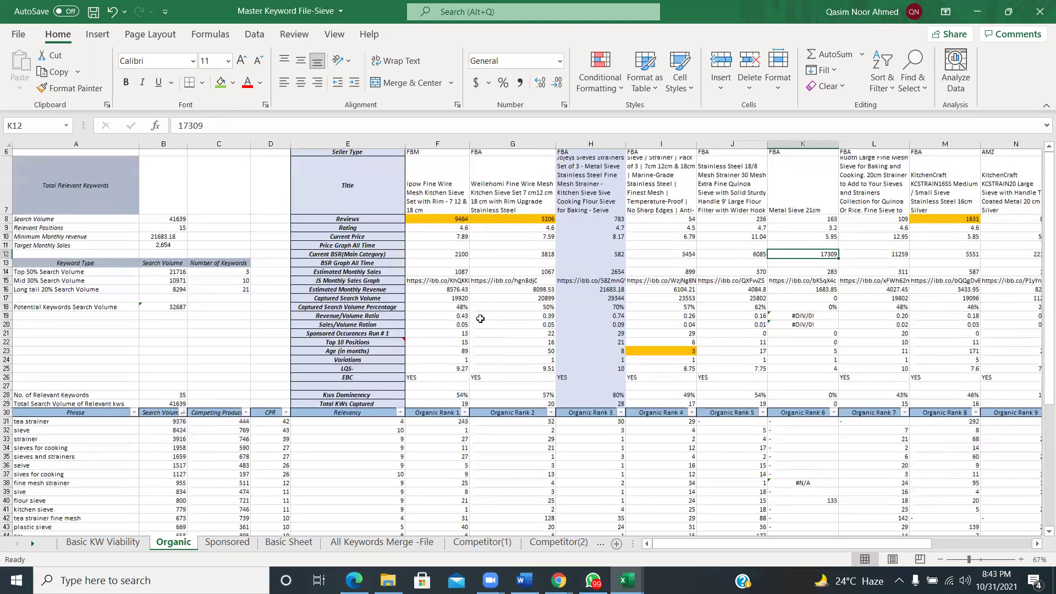
scroll(443, 311, "up", 2)
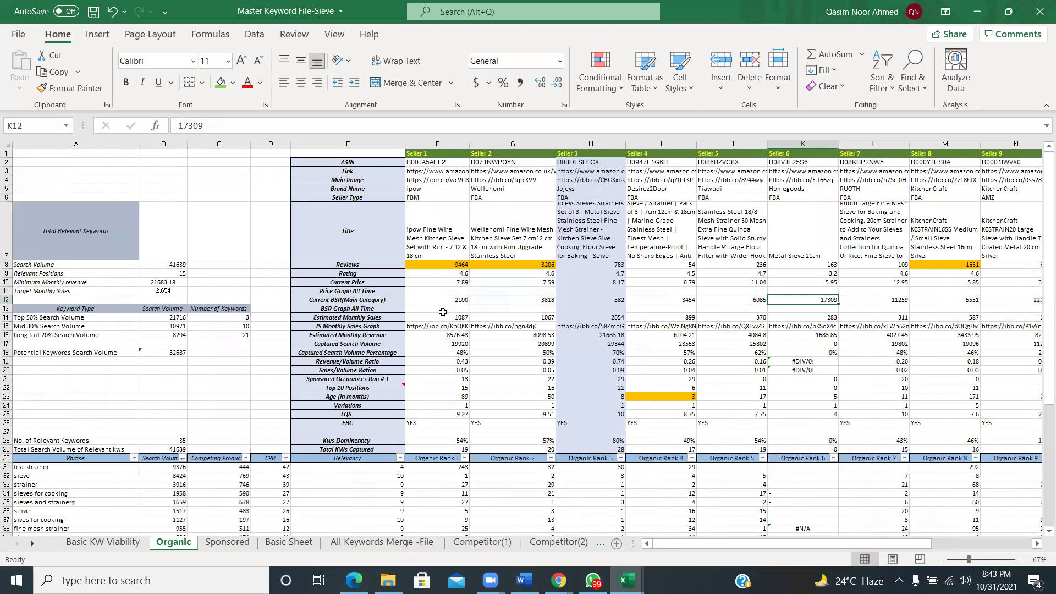
scroll(661, 317, "up", 1)
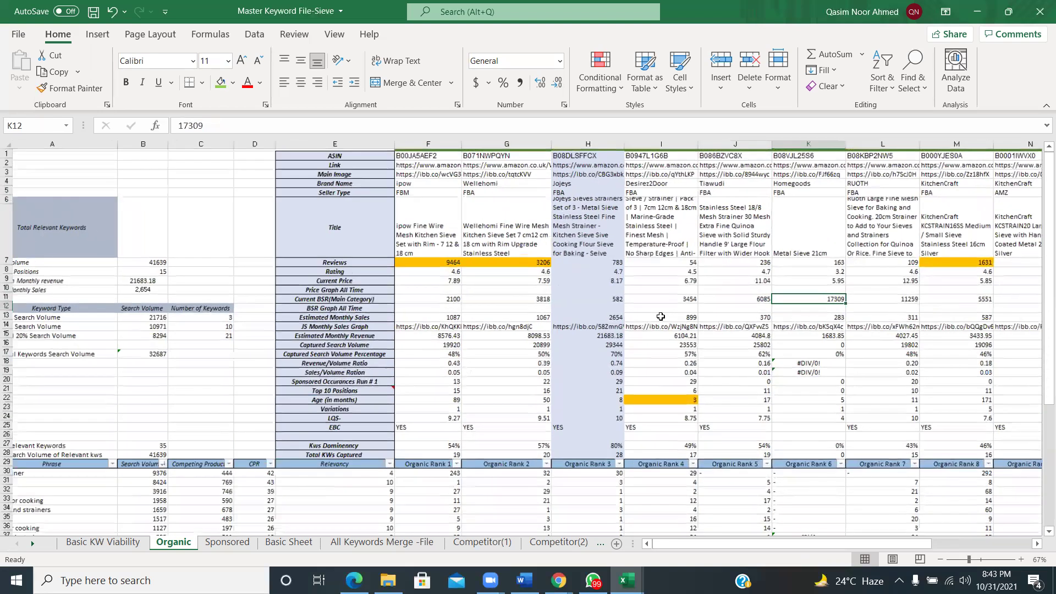
scroll(661, 317, "up", 1)
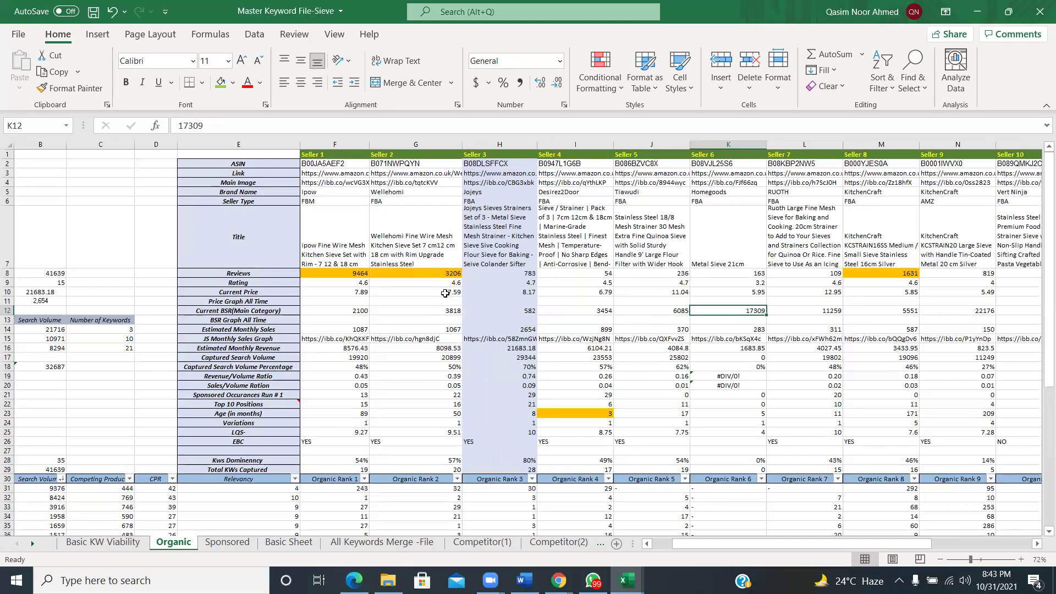
scroll(445, 293, "right", 2)
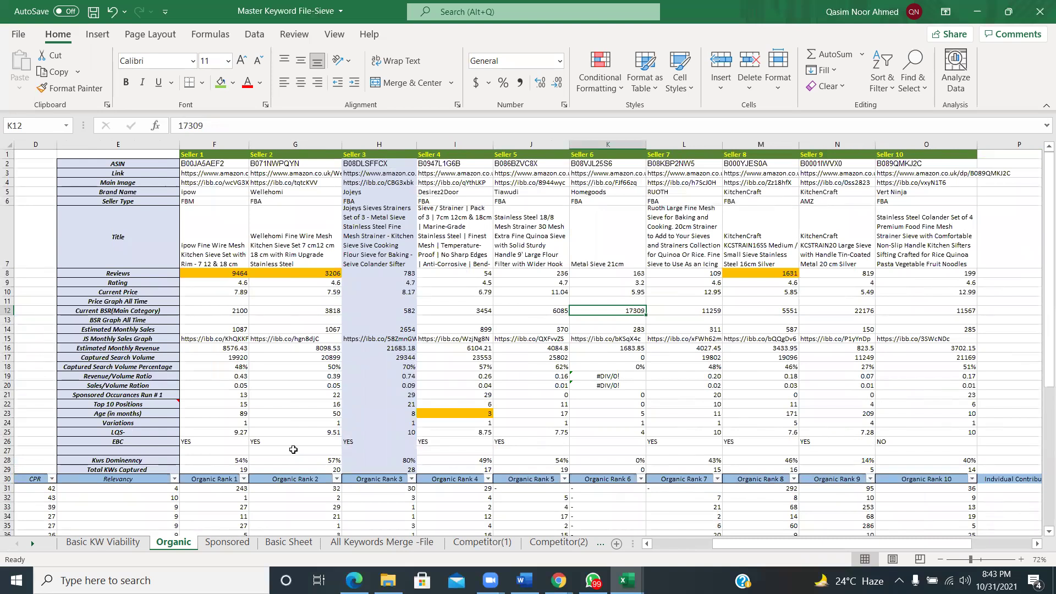
Glance at the Sponsored sheet and return to the Organic sheet
scroll(220, 481, "left", 2)
left_click(207, 543)
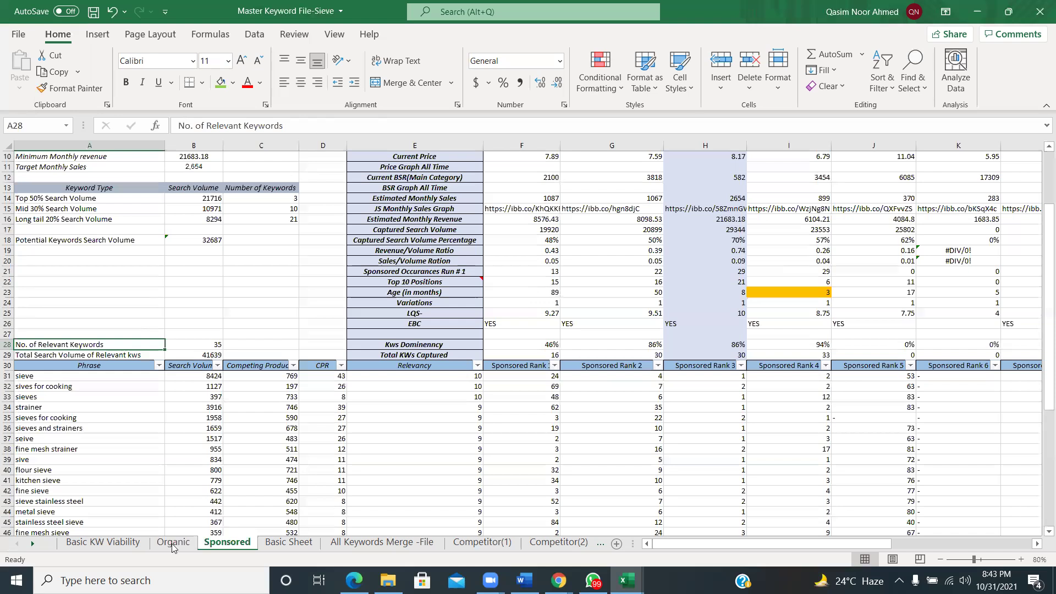
left_click(171, 549)
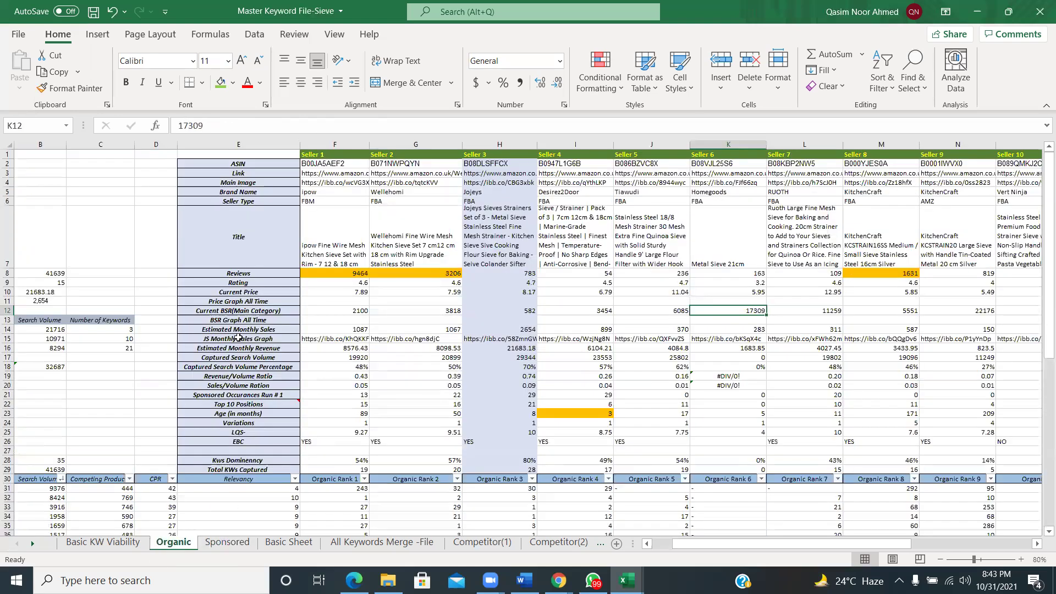
Examine the Organic sheet's keyword list from row 31 down, including search volume, relevancy and the sellers' organic ranks
scroll(238, 337, "down", 7)
scroll(239, 338, "down", 3)
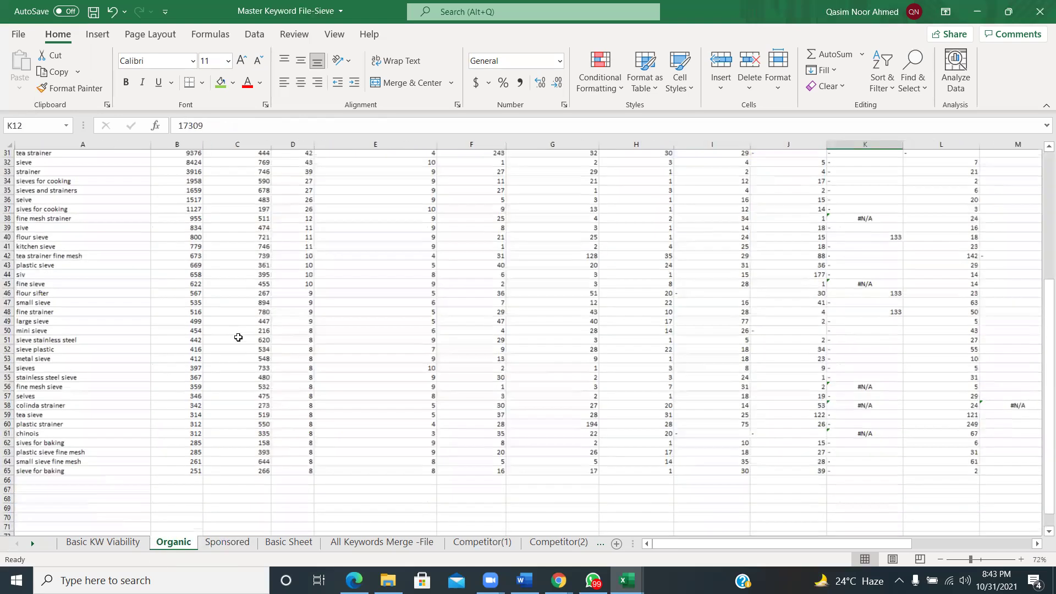
scroll(238, 337, "up", 3)
scroll(238, 337, "right", 1)
scroll(238, 337, "left", 1)
scroll(238, 337, "right", 2)
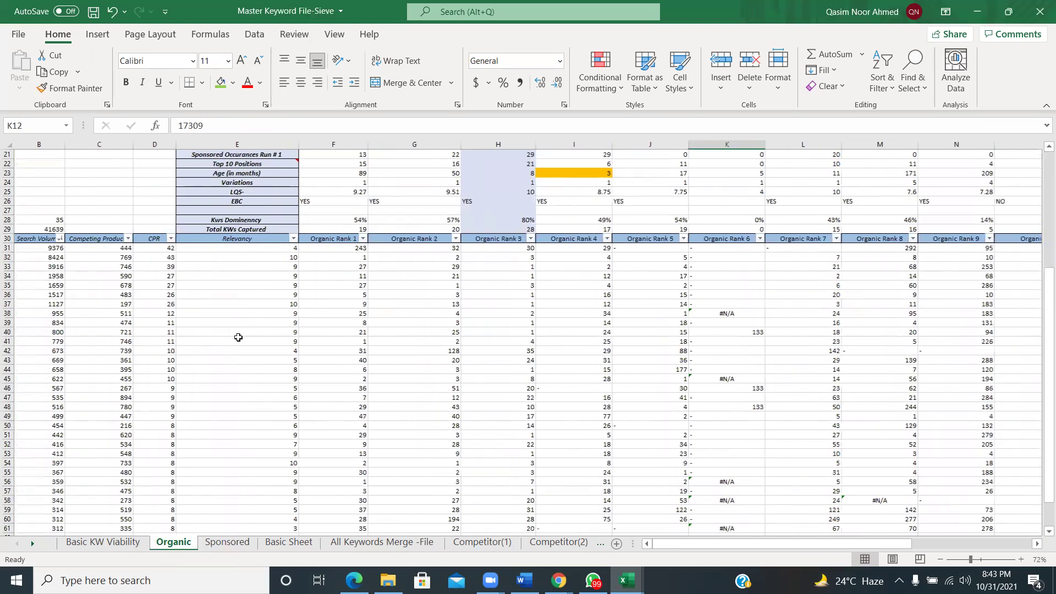
scroll(238, 337, "left", 3)
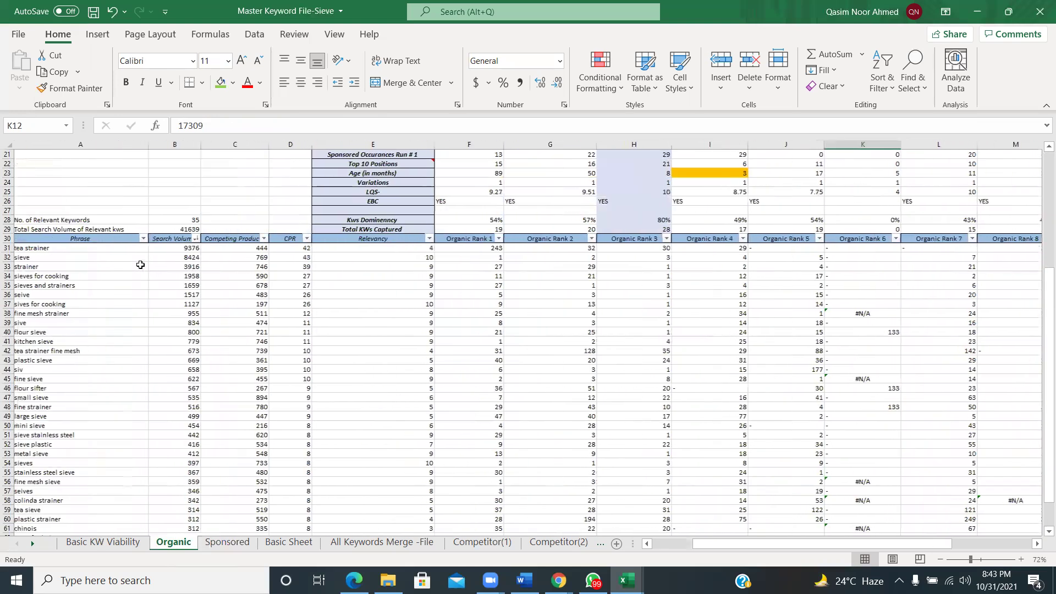
Go through the "tea strainer" row cell by cell, from Phrase across the organic ranks and contribution columns to just past Sales Segregation
left_click(117, 248)
key("Right")
key("Right")
key("Right")
key("Right")
key("Right")
key("Right")
key("Right")
key("Right")
key("Right")
key("Right")
key("Right")
key("Right")
key("Right")
key("Right")
key("Right")
key("Right")
key("Right")
key("Right")
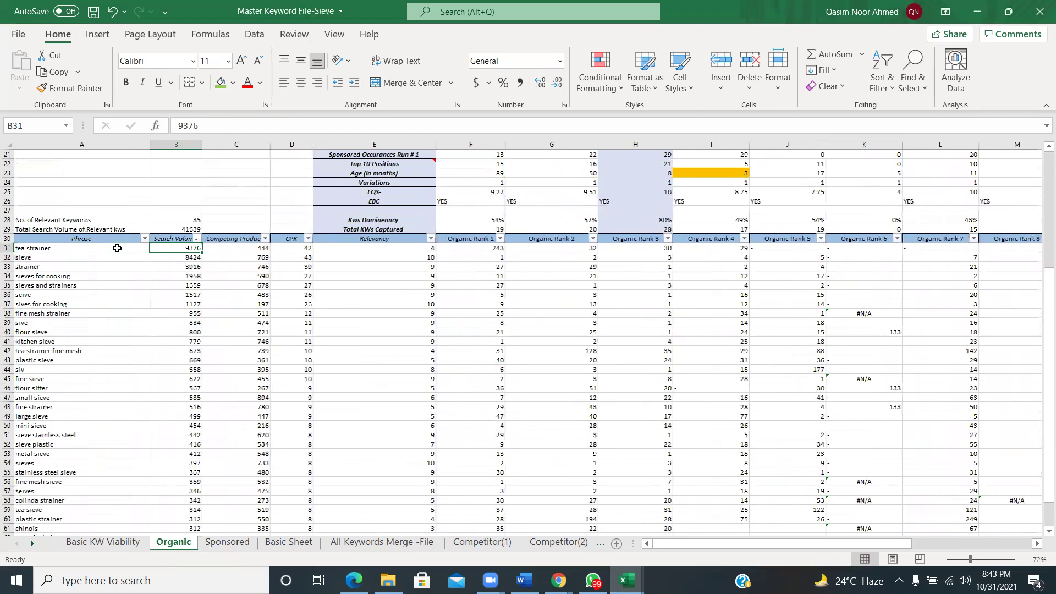
key("Right")
key("Left")
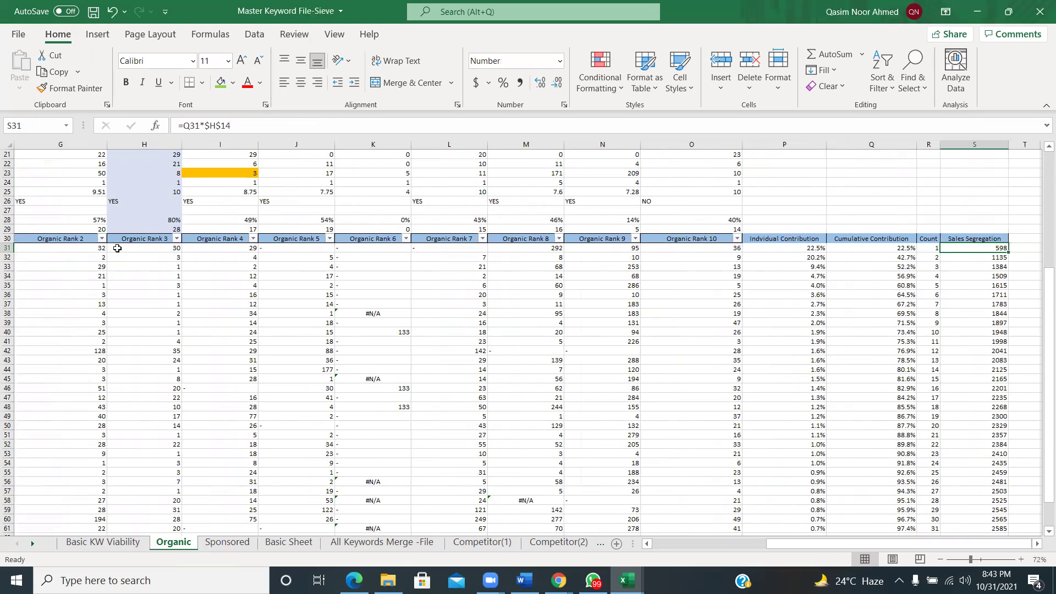
key("Right")
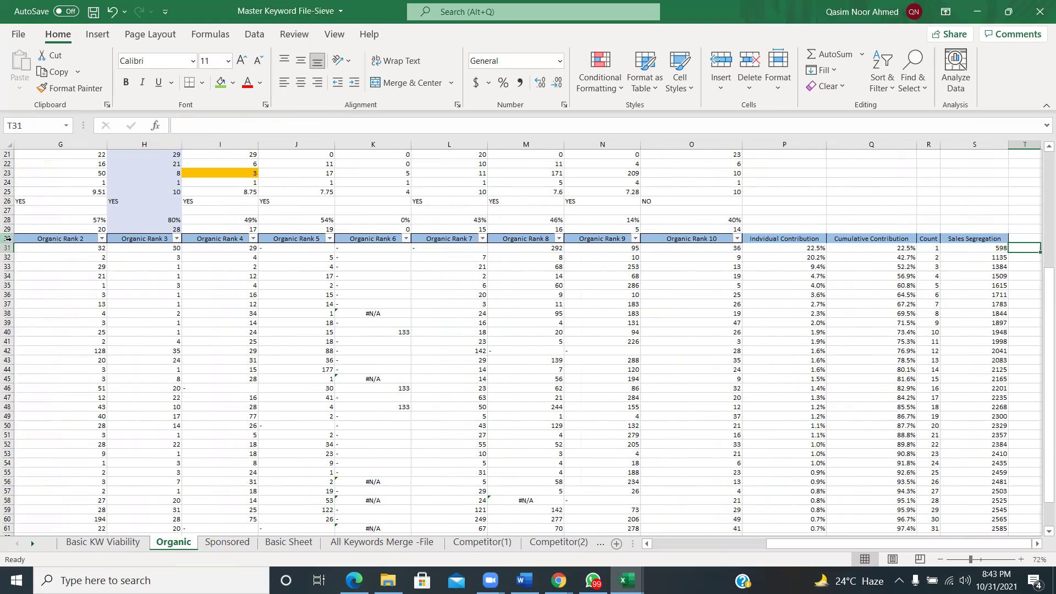
Review the seller metrics against the keyword rank table and return to the start of the Organic sheet
scroll(9, 238, "up", 5)
scroll(8, 237, "down", 2)
scroll(8, 237, "left", 3)
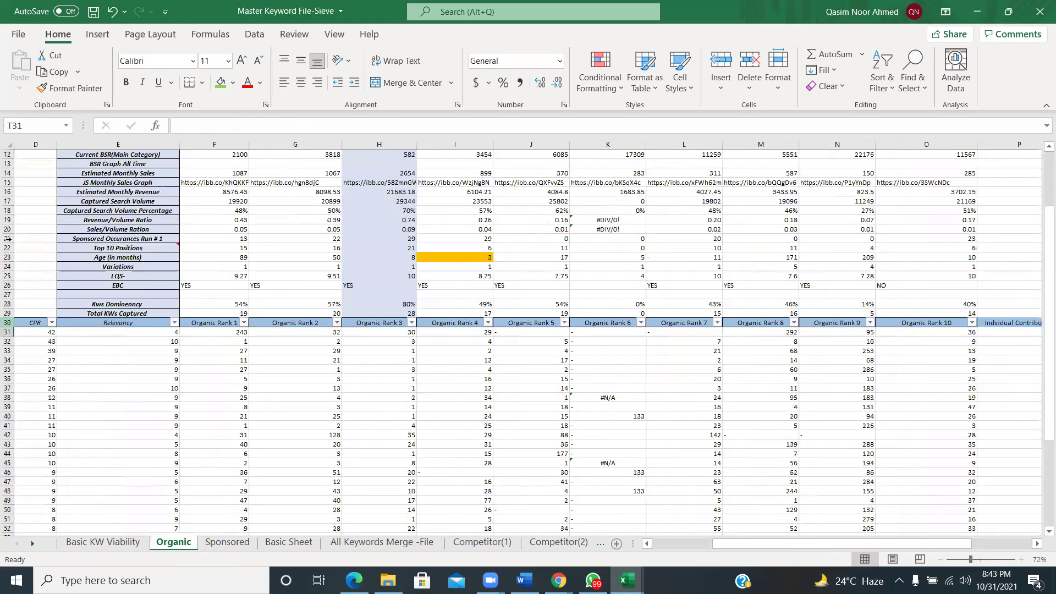
scroll(8, 238, "down", 4)
scroll(8, 238, "left", 3)
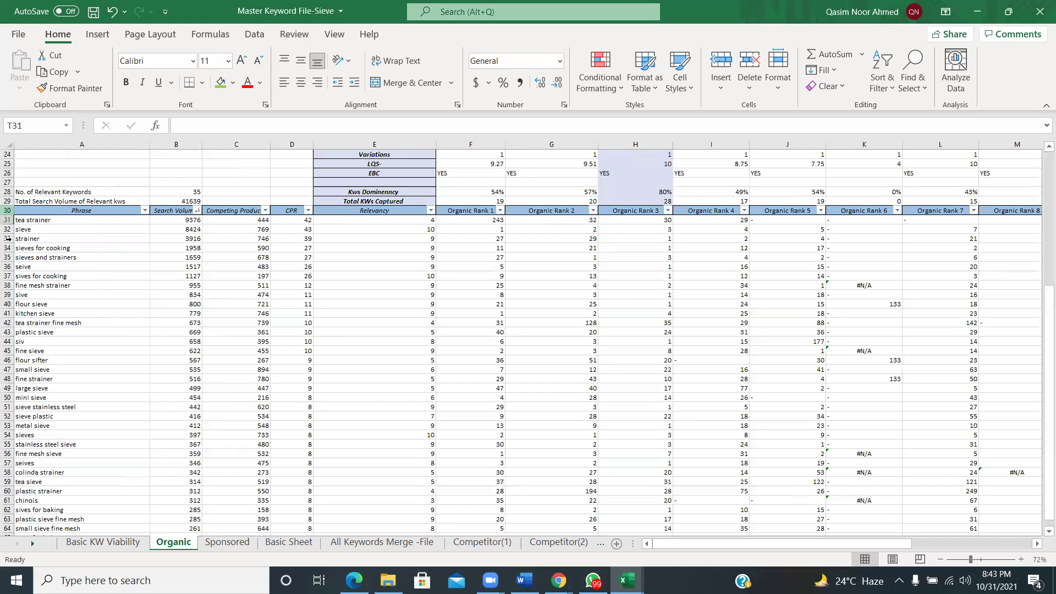
scroll(8, 239, "up", 4)
scroll(8, 240, "up", 4)
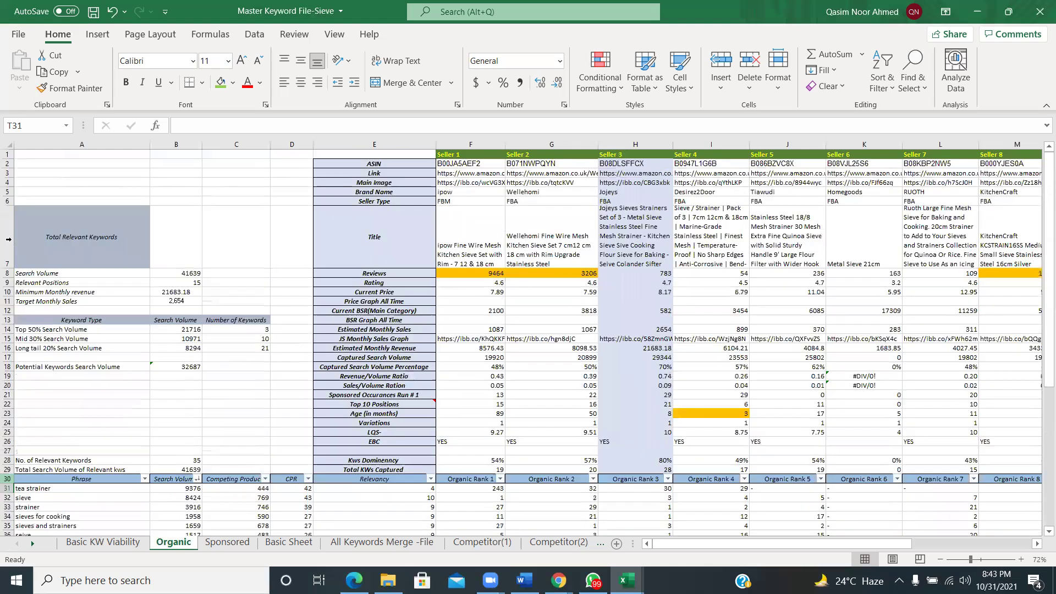